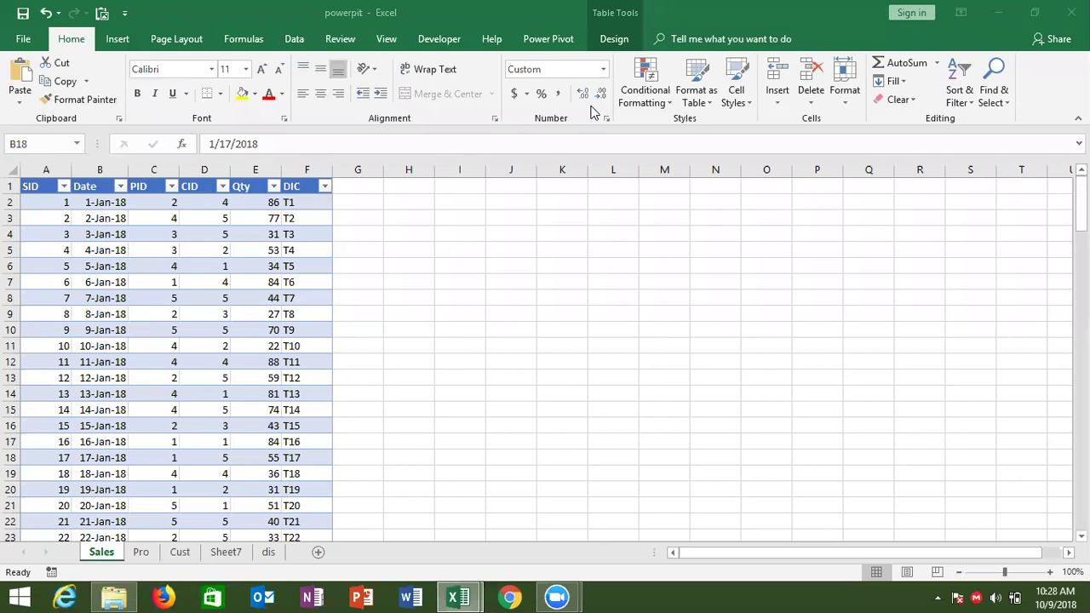
Review the Sales table columns SID, Date, PID, CID, Qty and DIC.
click(104, 554)
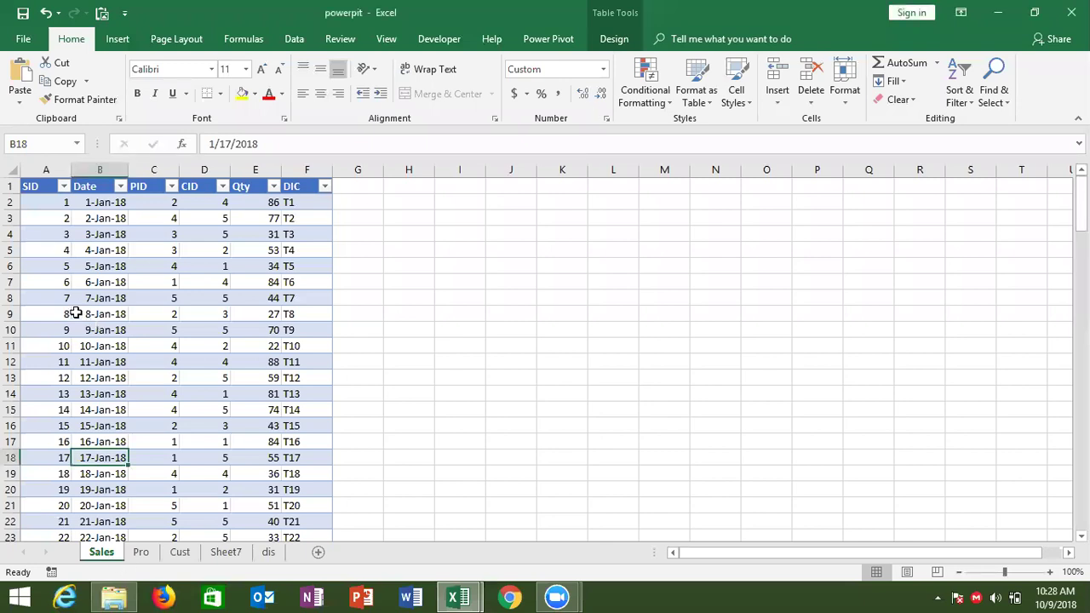
click(39, 163)
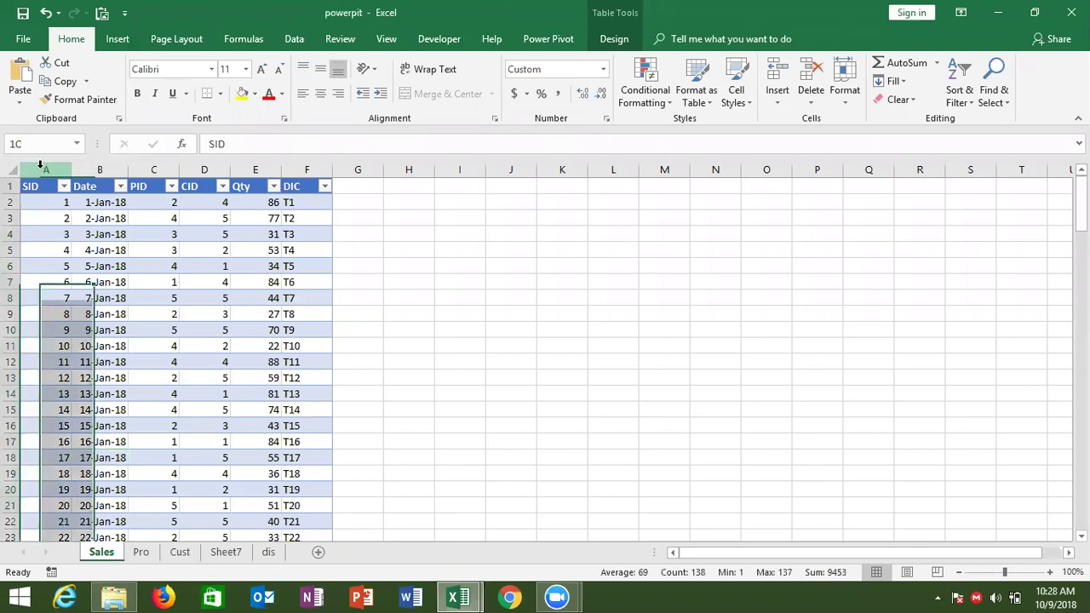
click(90, 169)
click(153, 170)
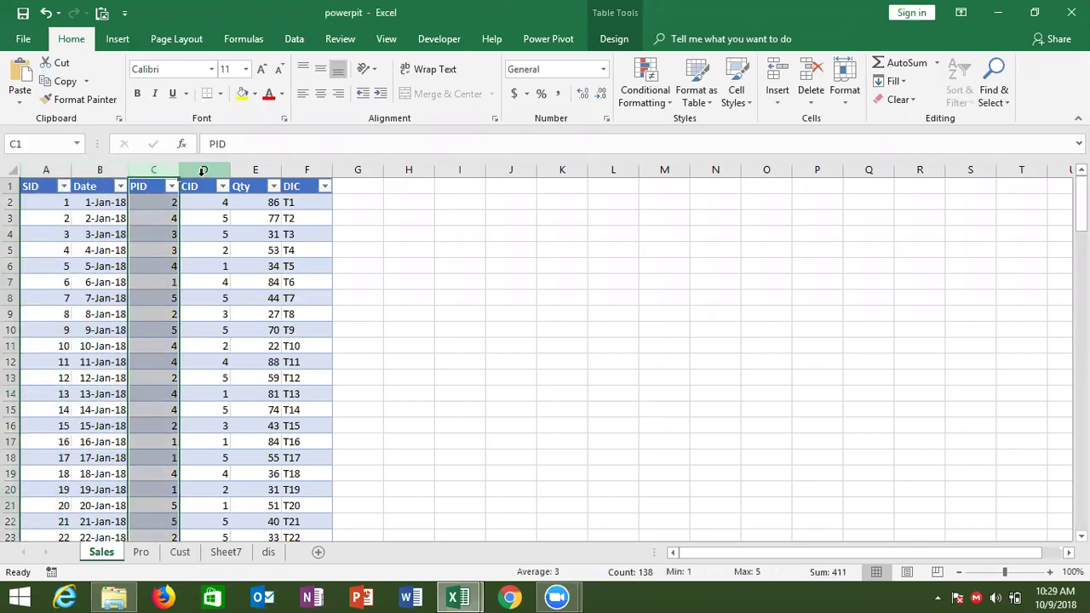
click(202, 170)
click(256, 170)
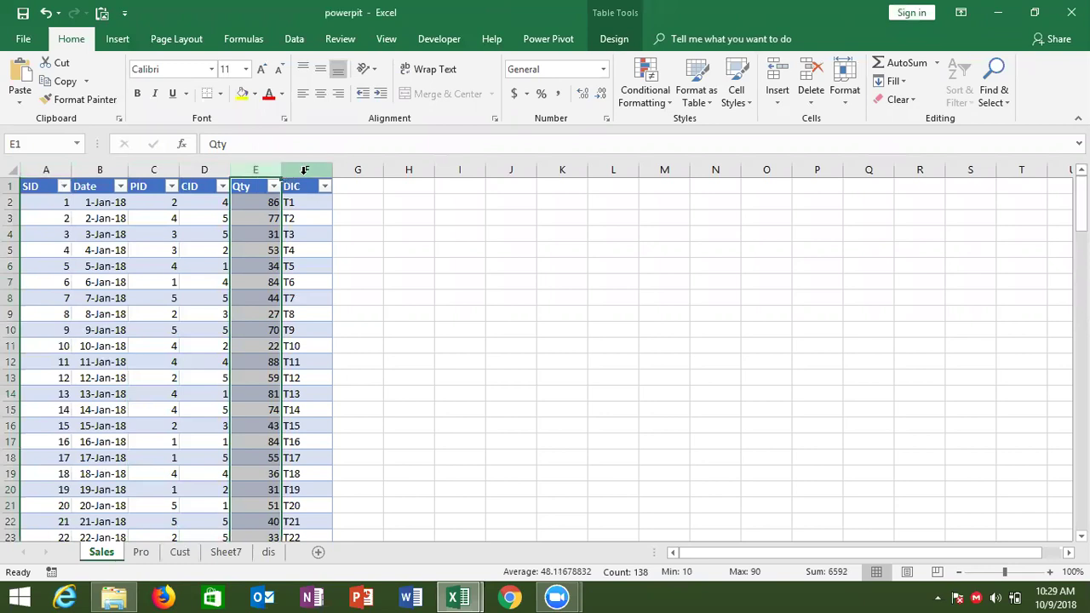
click(303, 170)
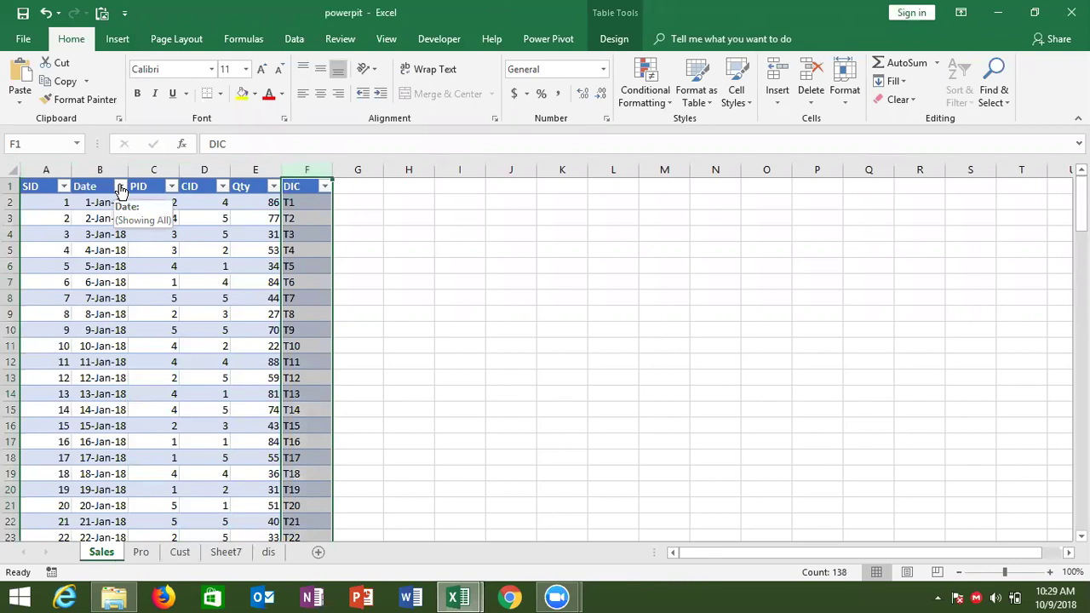
click(77, 296)
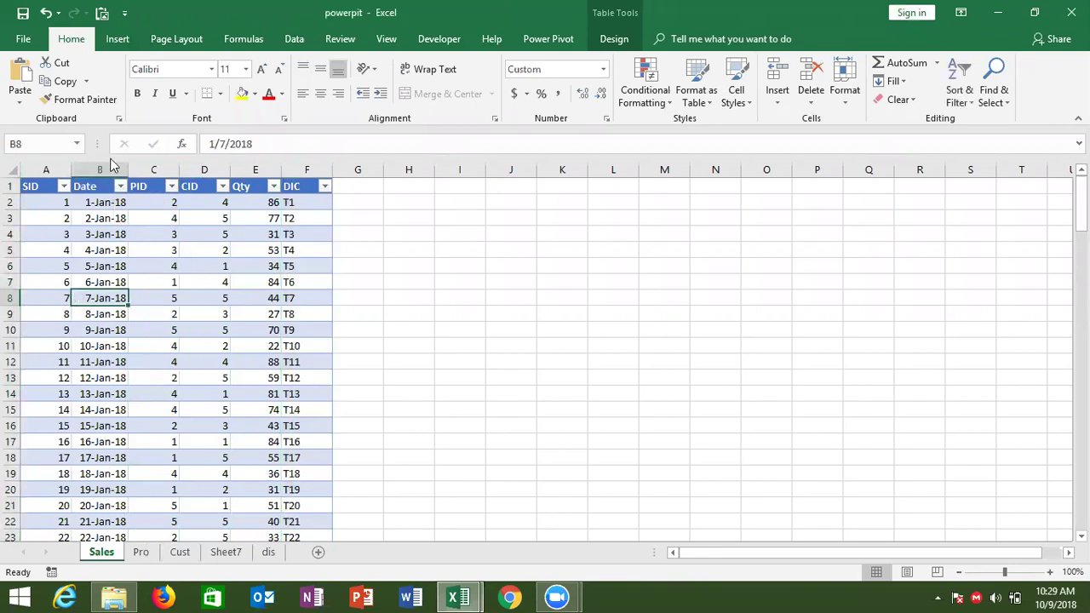
click(166, 169)
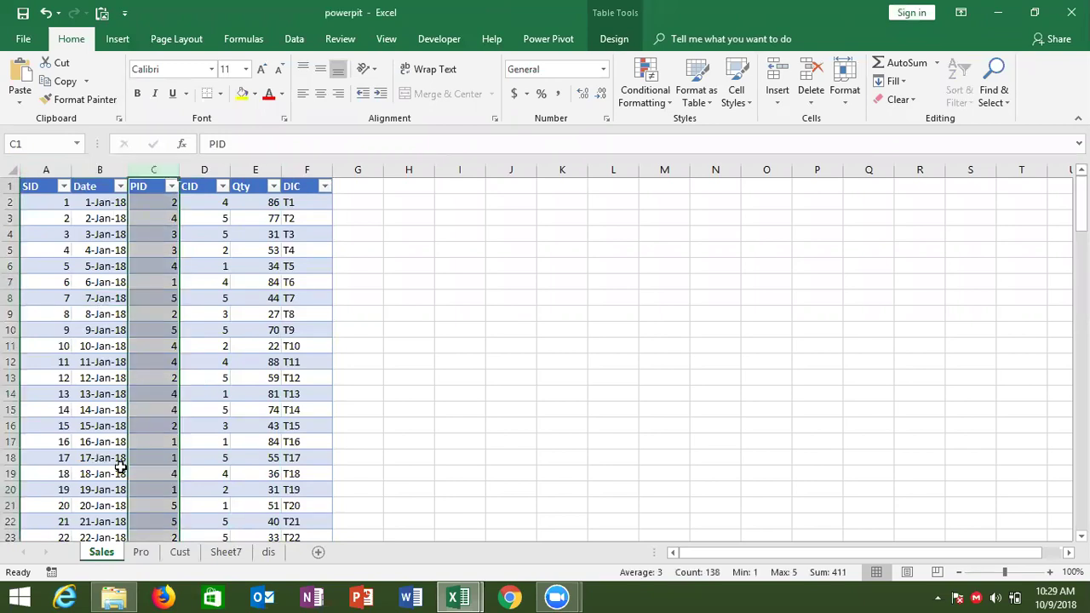
Look through the Pro, Cust and dis sheets and the existing Sheet7 PivotTable.
click(141, 552)
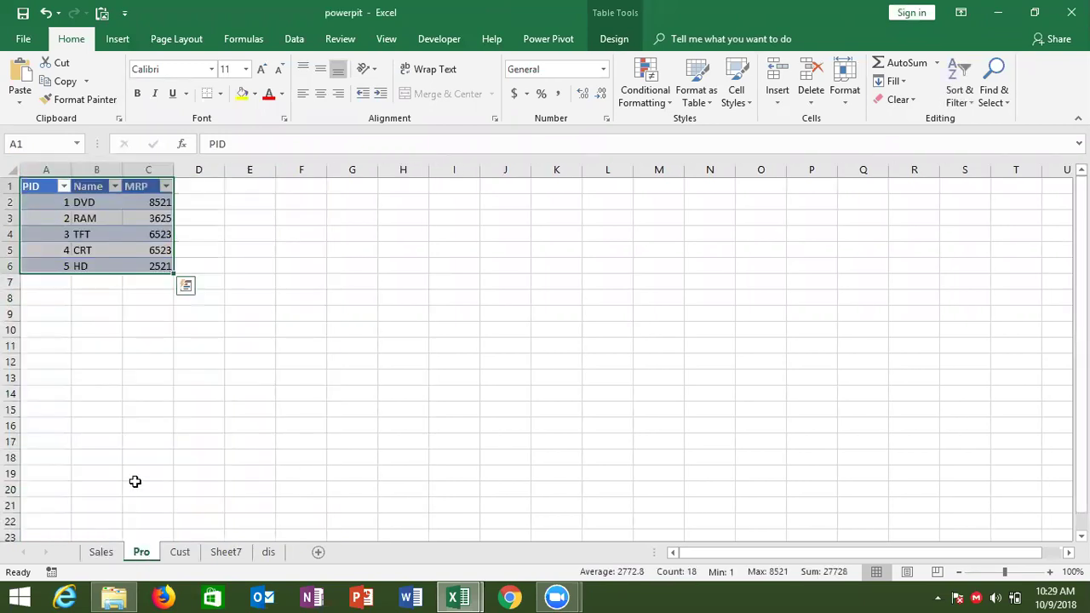
click(59, 249)
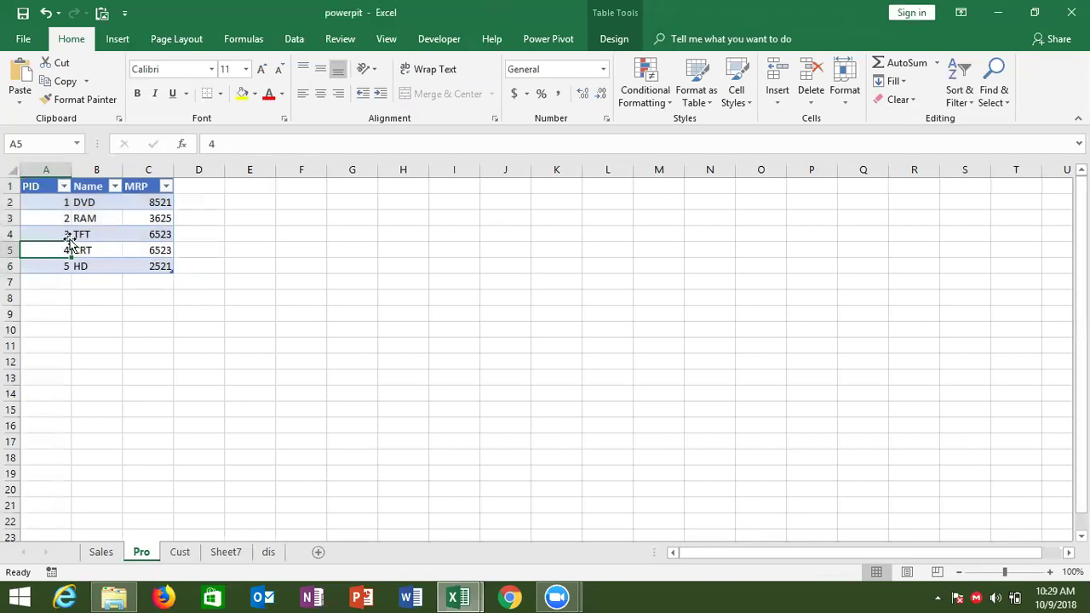
click(180, 551)
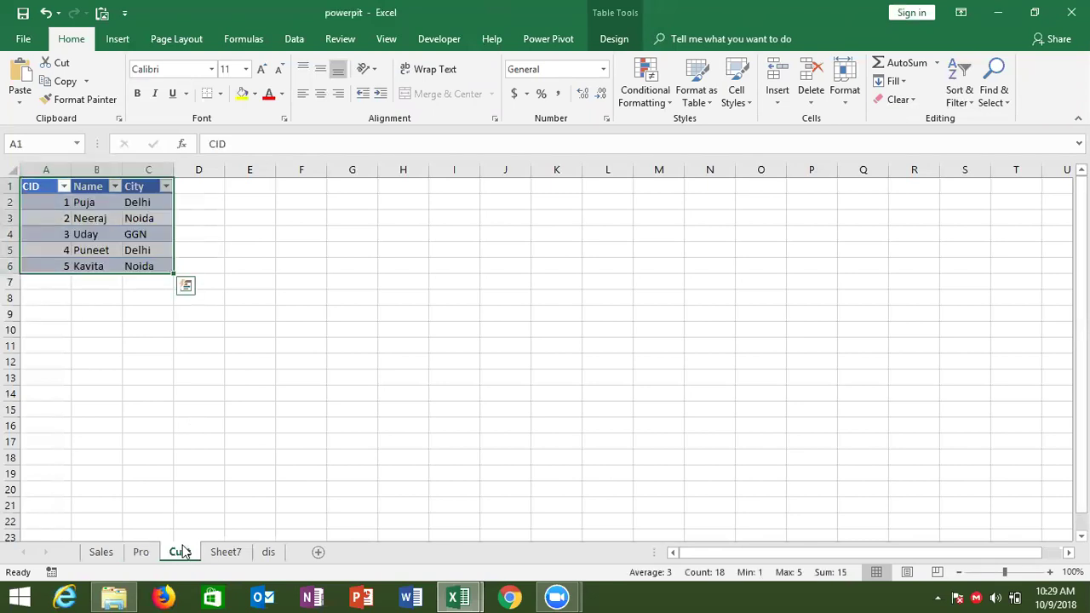
click(260, 555)
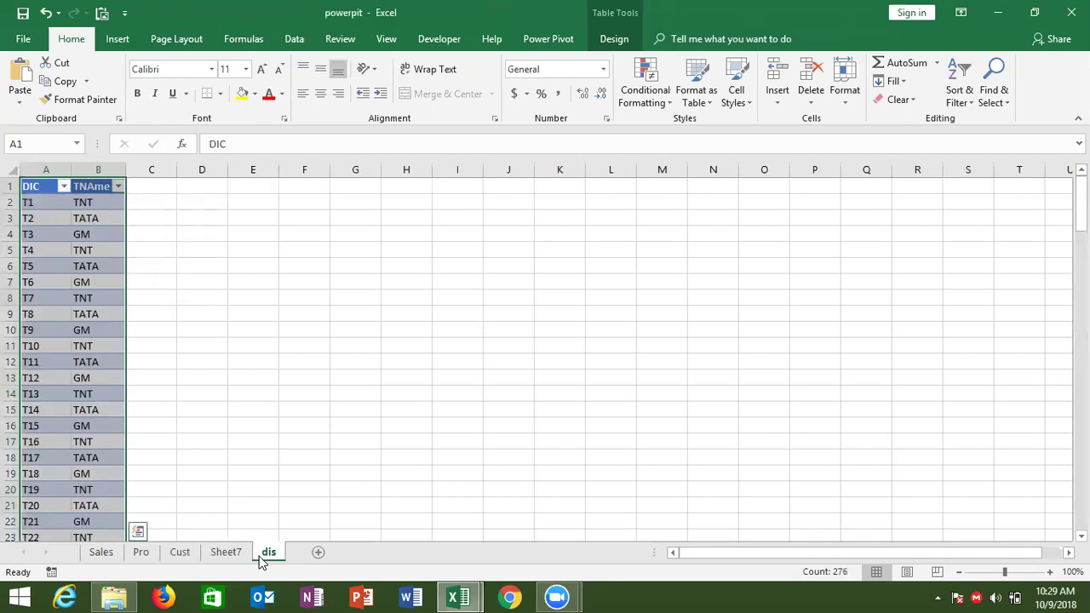
click(96, 554)
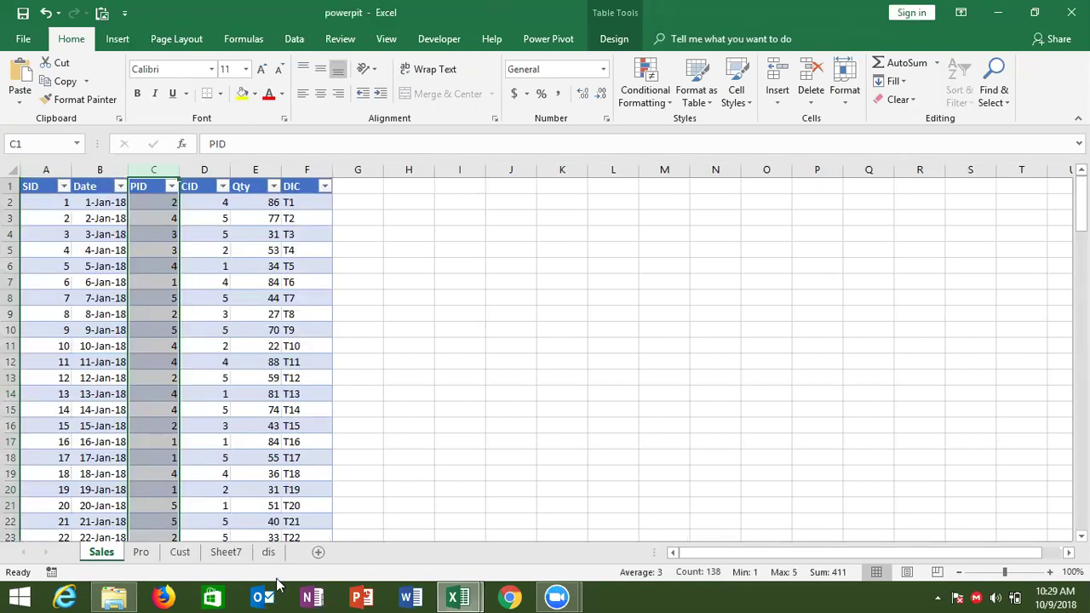
click(236, 555)
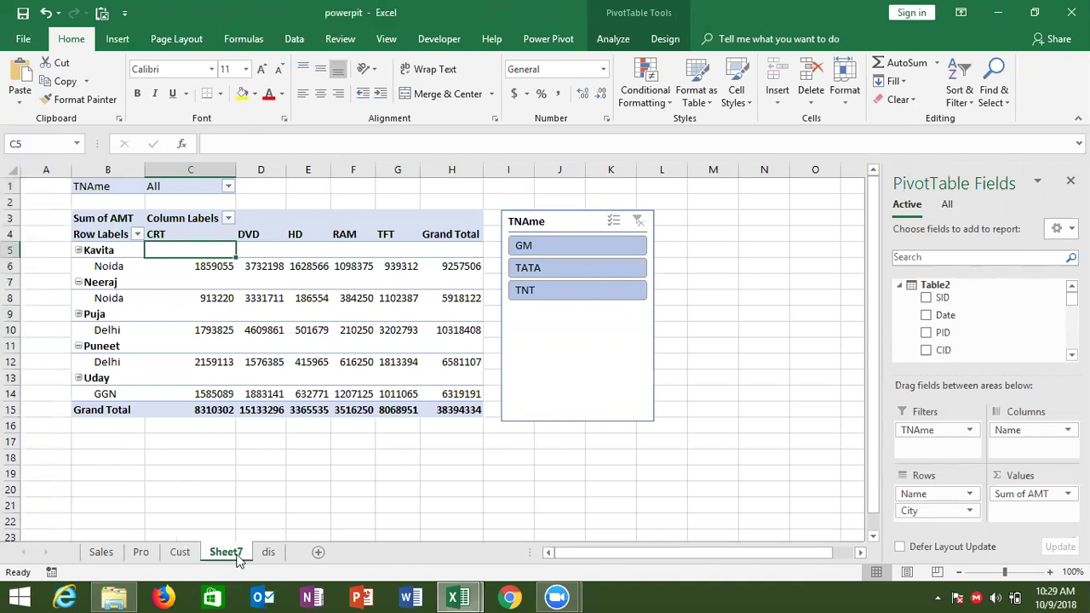
click(100, 552)
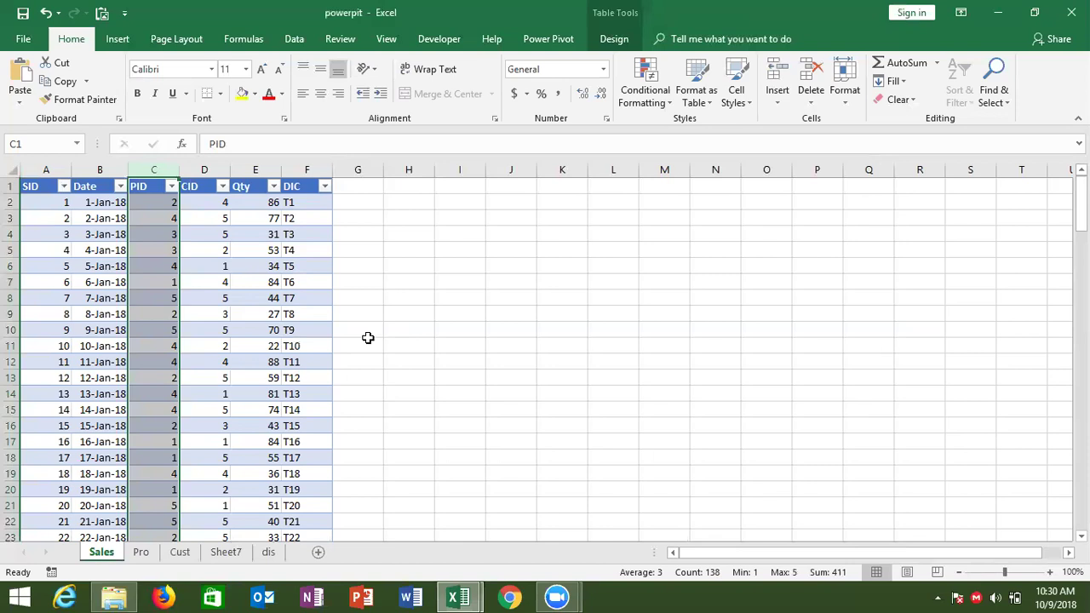
Copy the whole Sales table and paste it as values into a new workbook.
key(ctrl+Home)
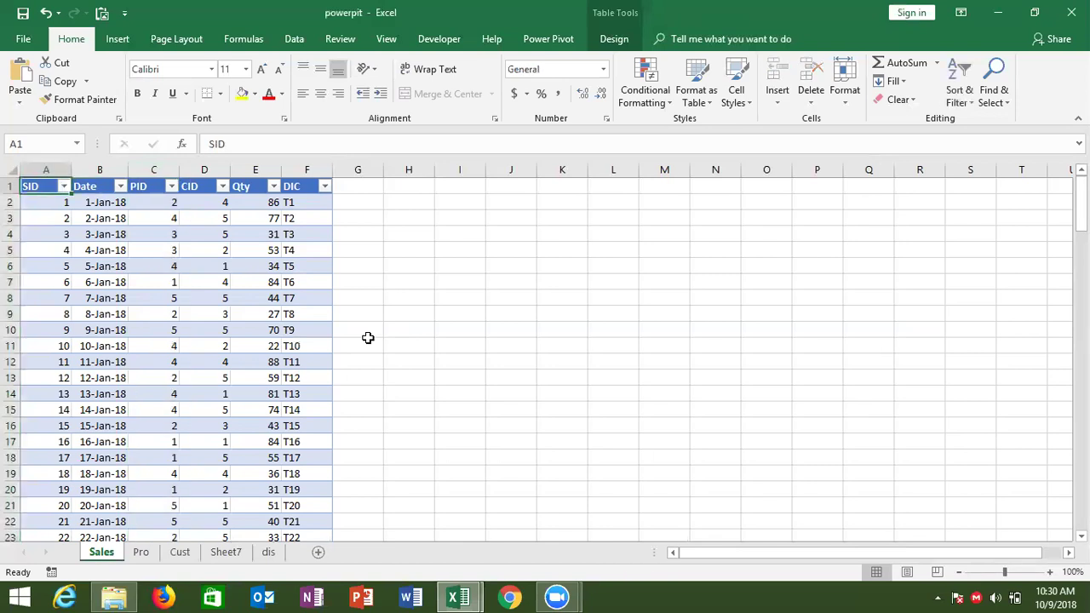
key(ctrl+shift+Right)
key(ctrl+shift+Down)
key(ctrl+c)
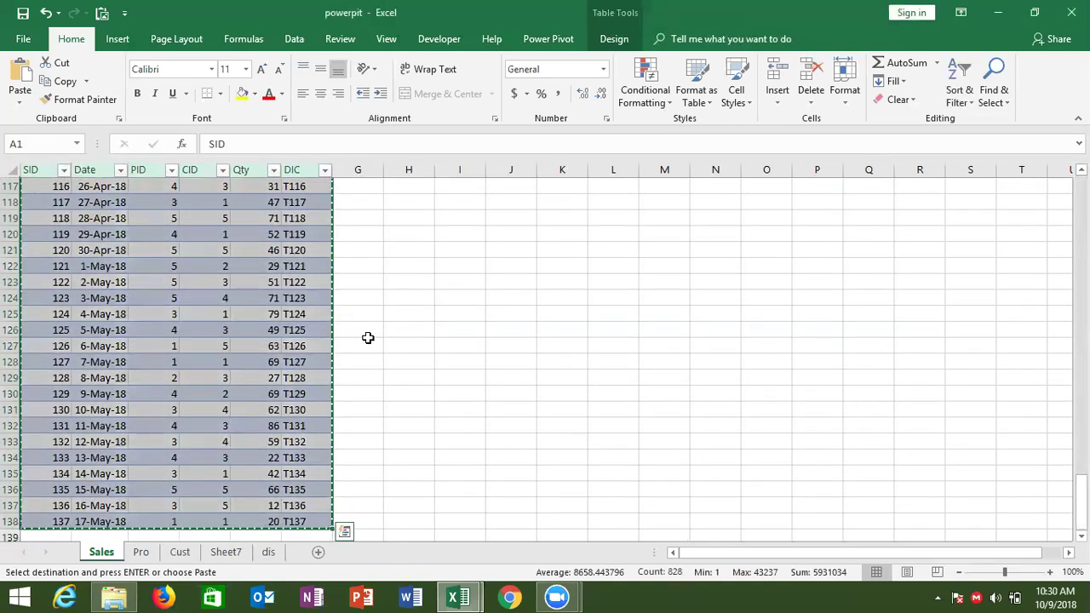
key(ctrl+n)
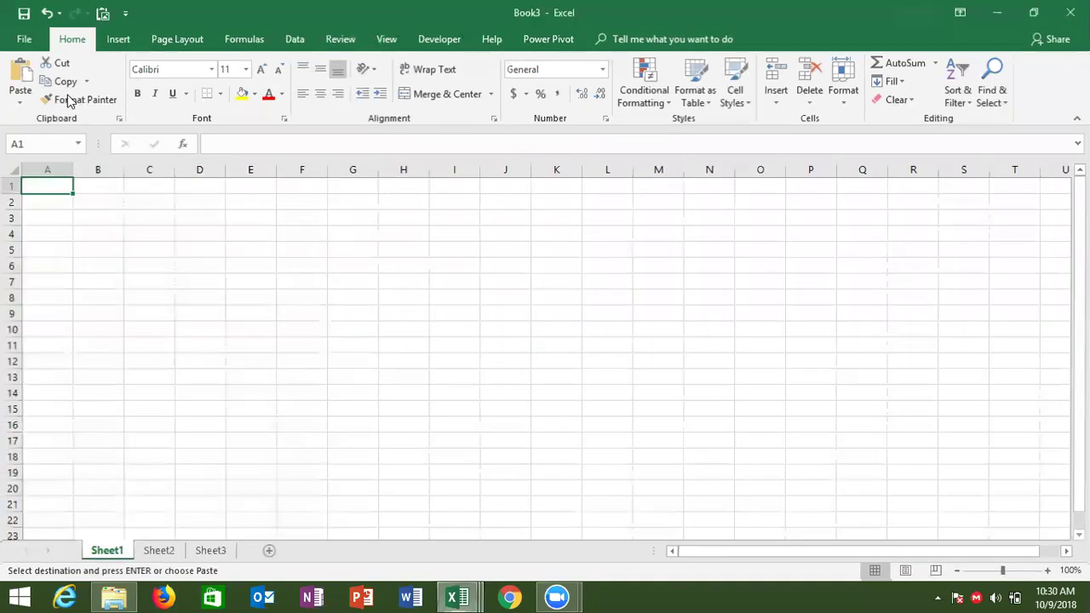
click(19, 101)
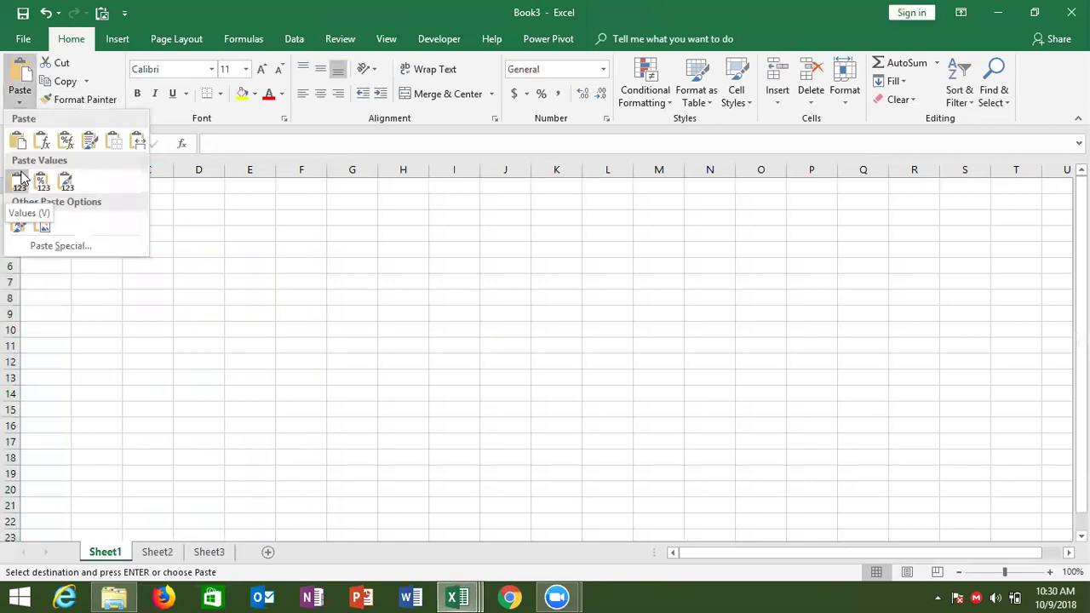
click(18, 181)
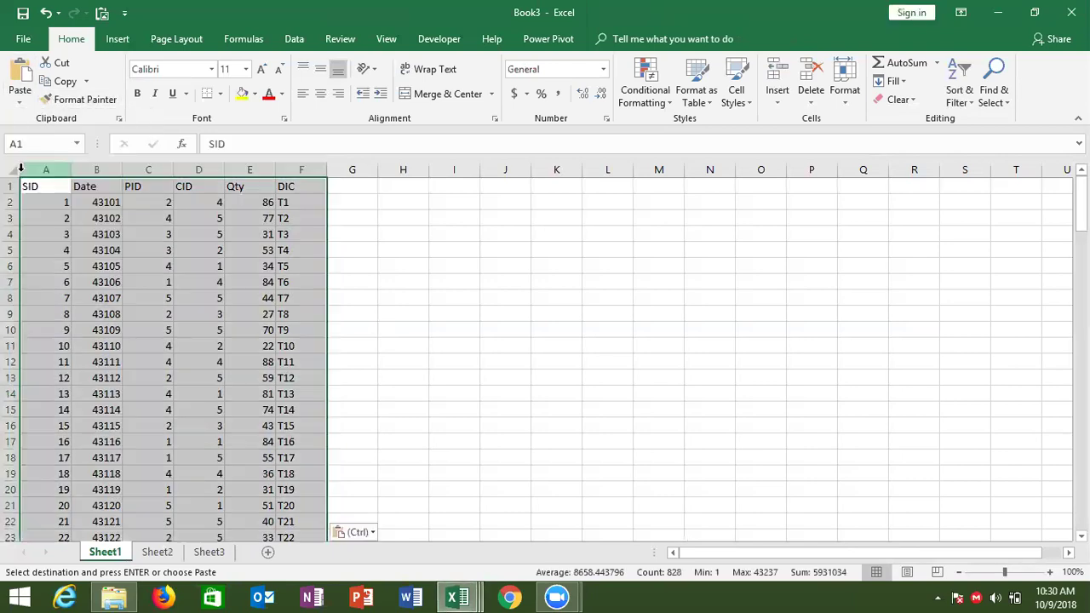
Format the Date column as dates and rename the first sheet to Sales.
click(98, 168)
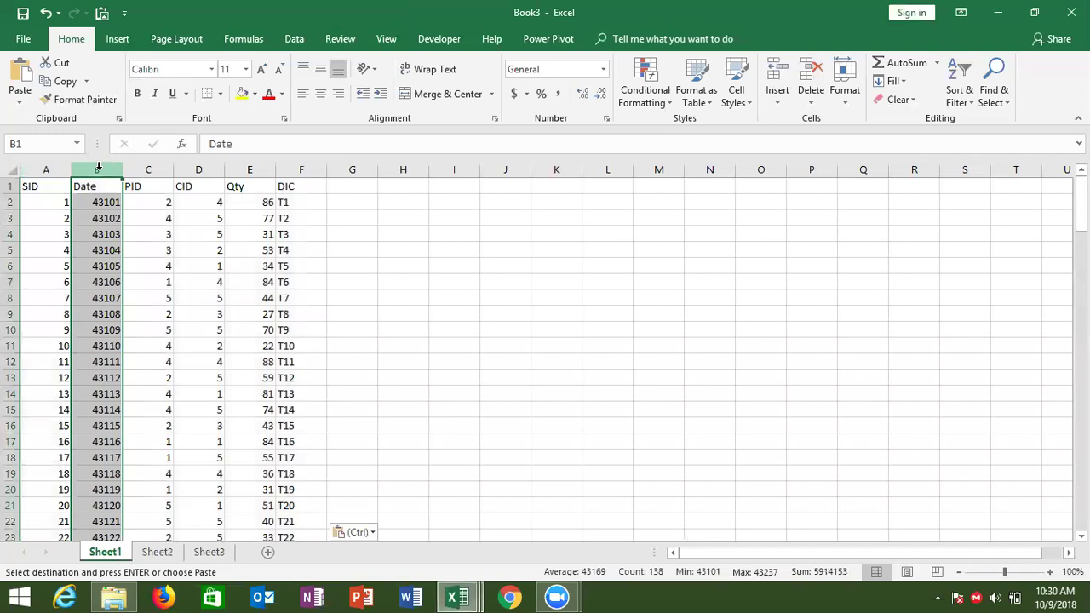
key(ctrl+shift+3)
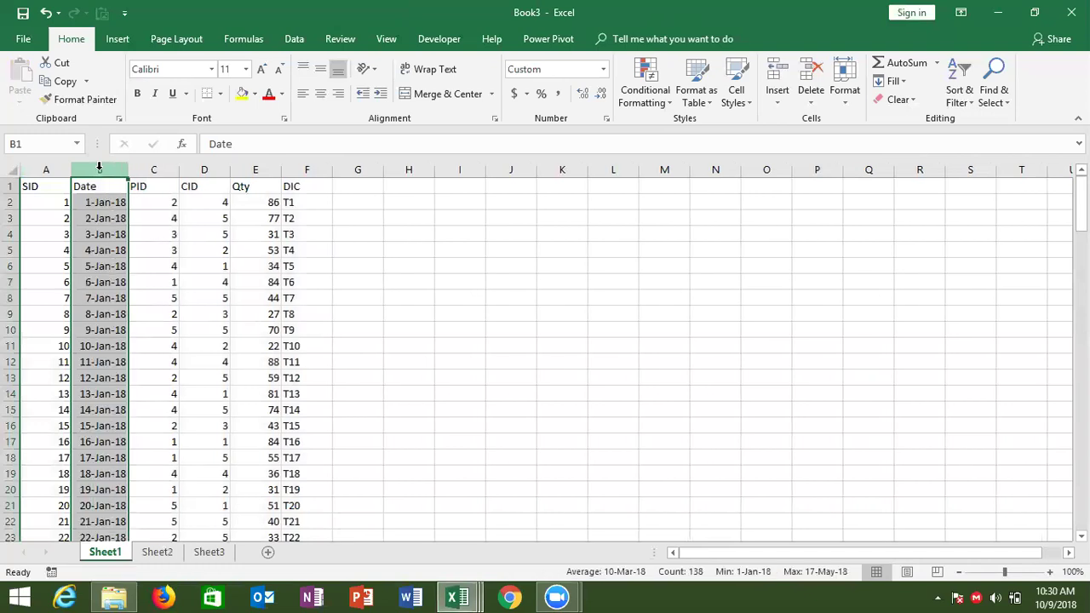
key(ctrl+Tab)
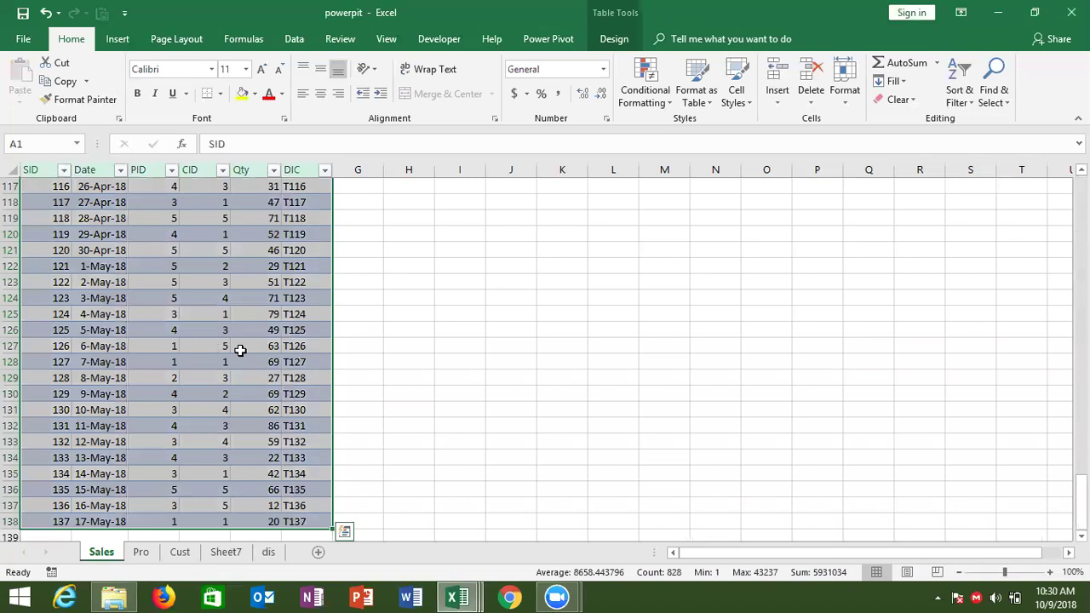
key(ctrl+Tab)
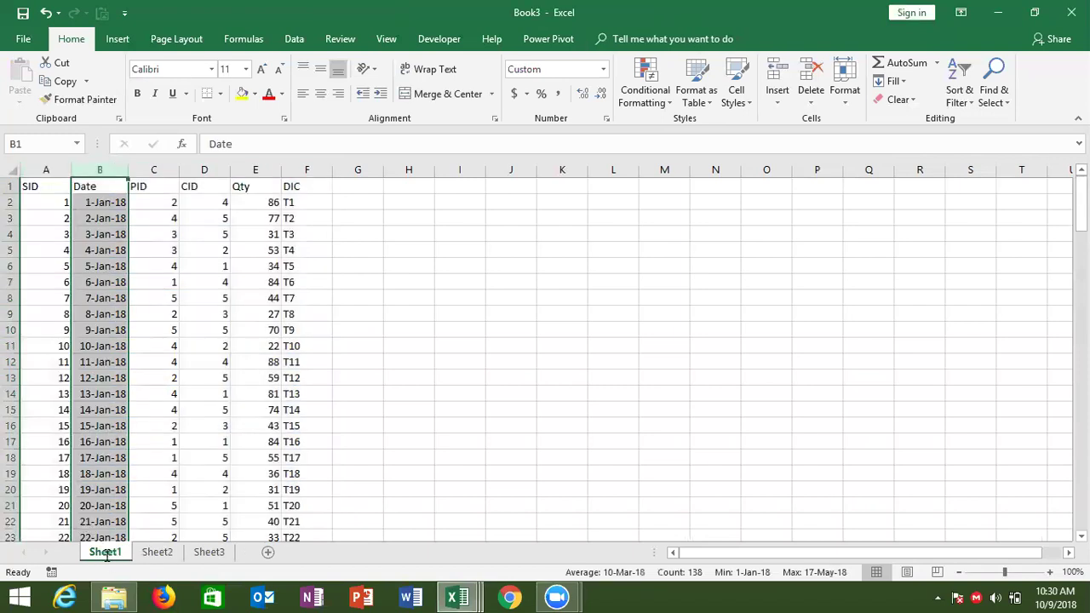
double_click(106, 553)
text(Sales)
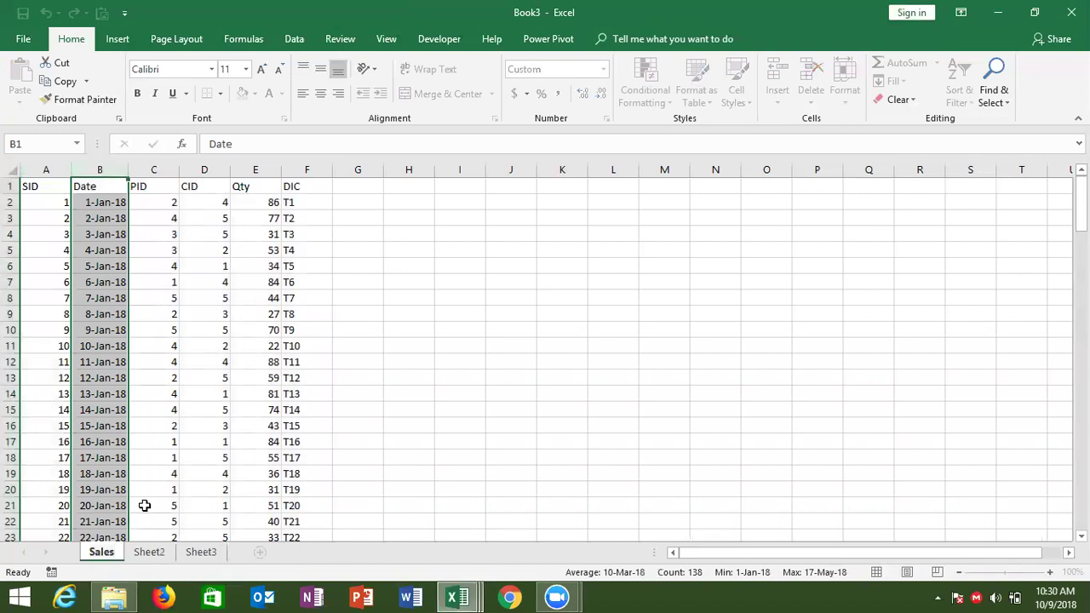
Copy the Pro products table and paste it as values into Book3's Sheet2.
click(150, 553)
key(ctrl+Tab)
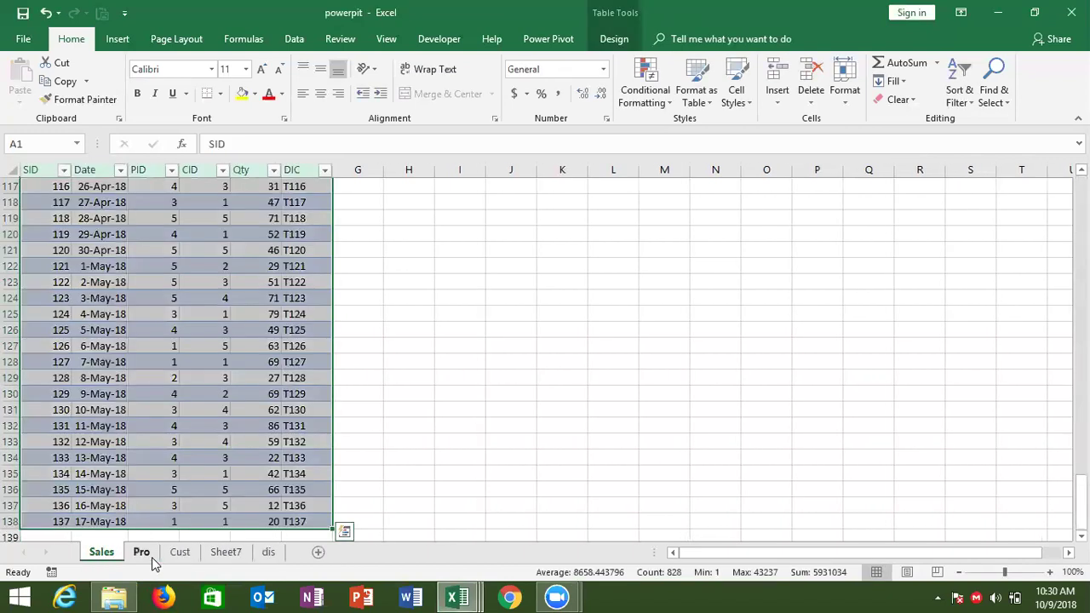
click(150, 553)
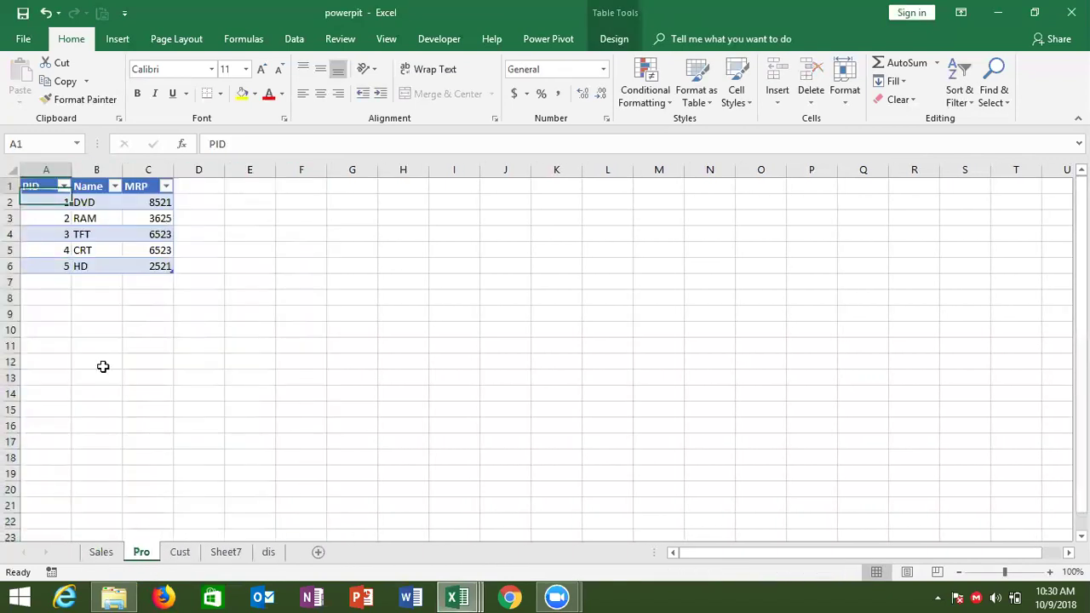
key(ctrl+a)
key(ctrl+c)
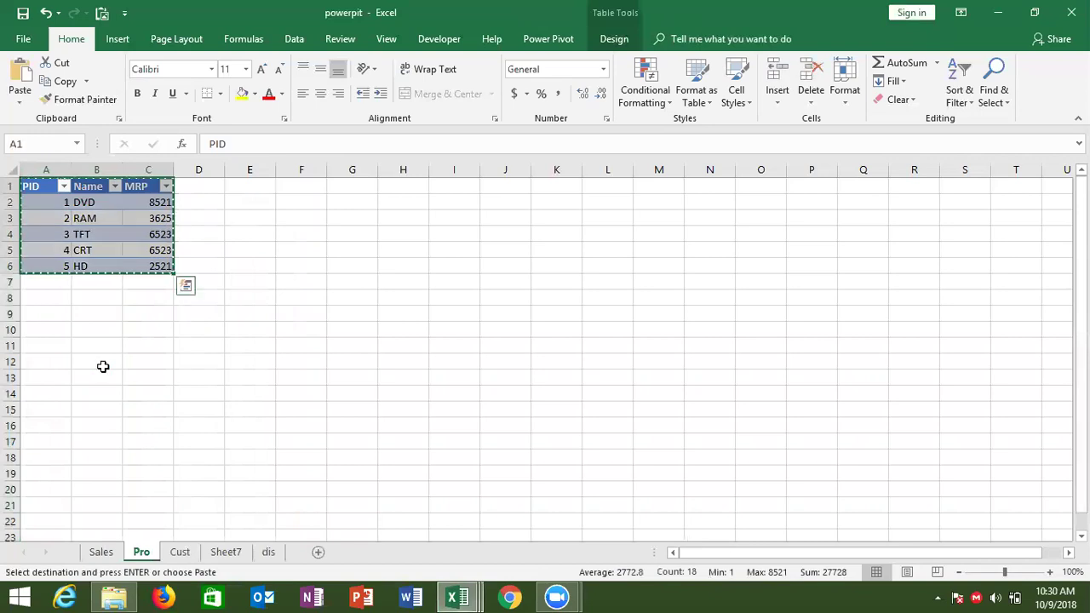
key(alt+Tab)
key(ctrl+v)
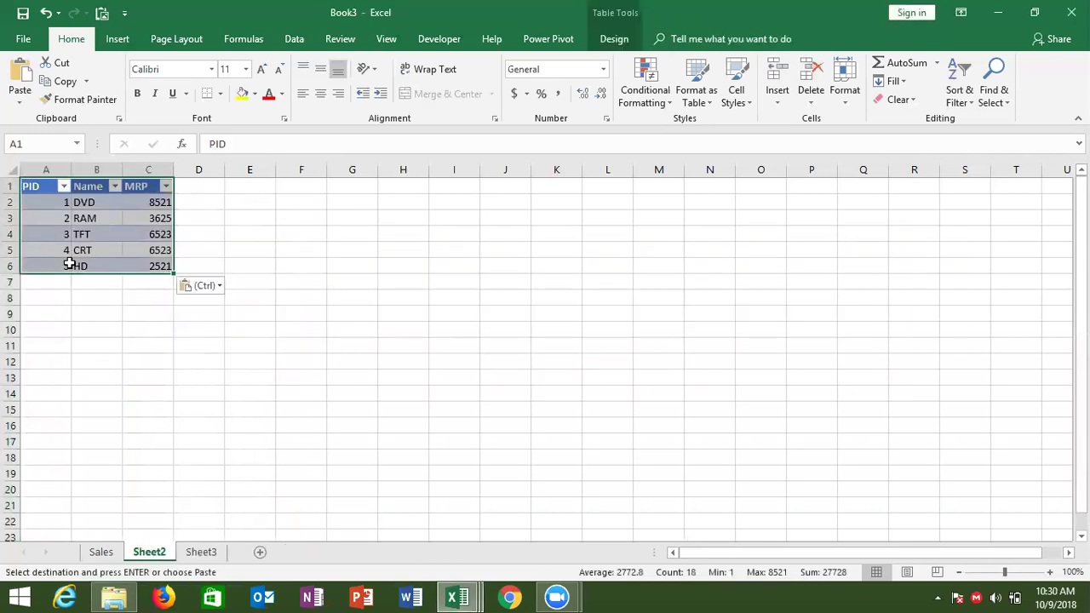
click(20, 98)
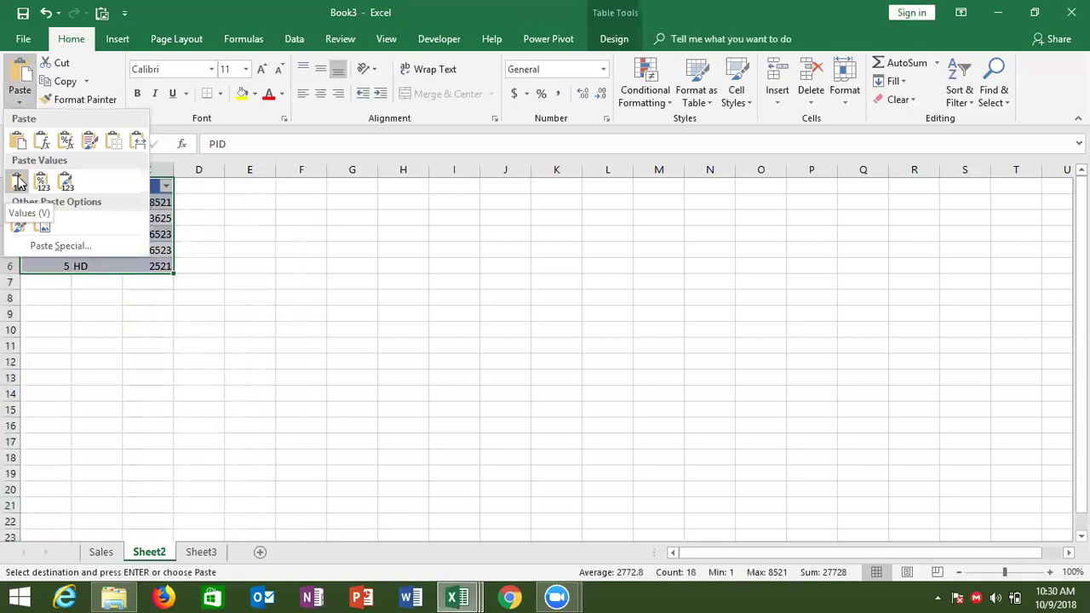
click(18, 179)
Paste the Cust customer table as values at A1 of Book3's Sheet3.
key(alt+Tab)
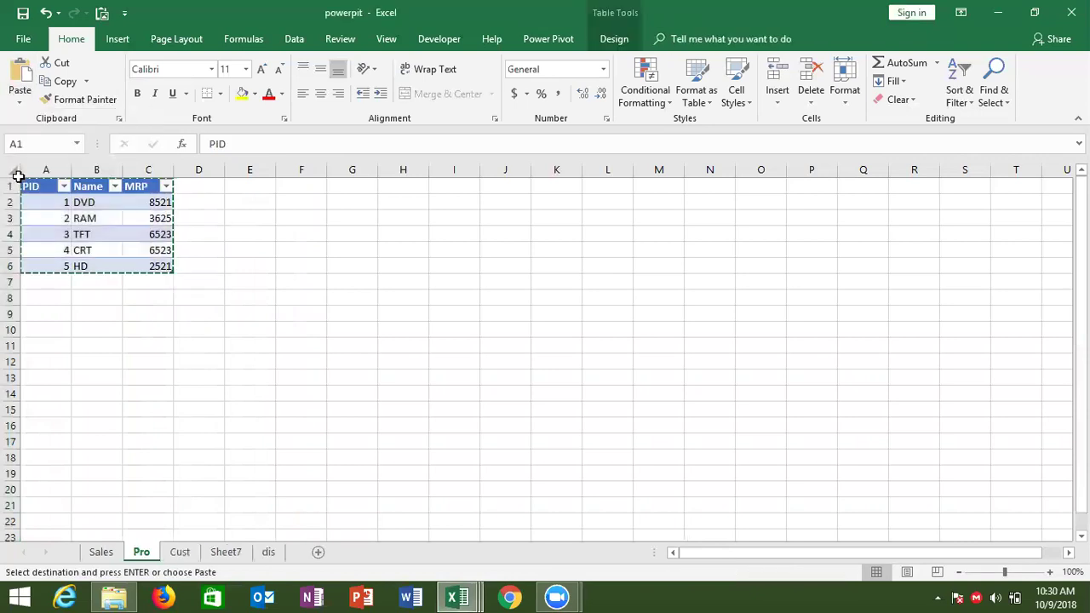
click(227, 553)
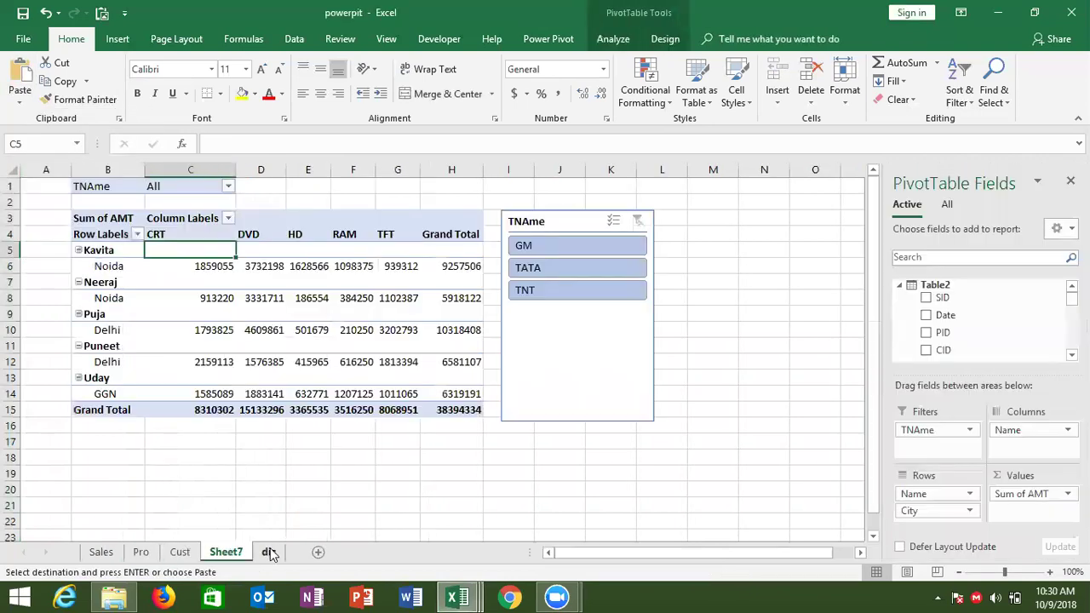
click(268, 552)
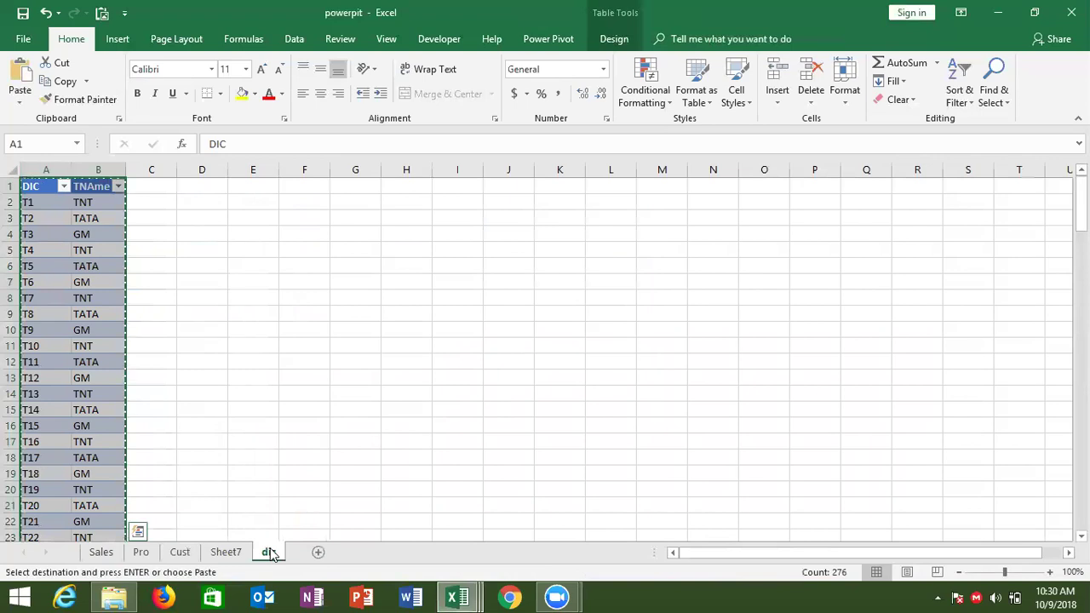
click(190, 554)
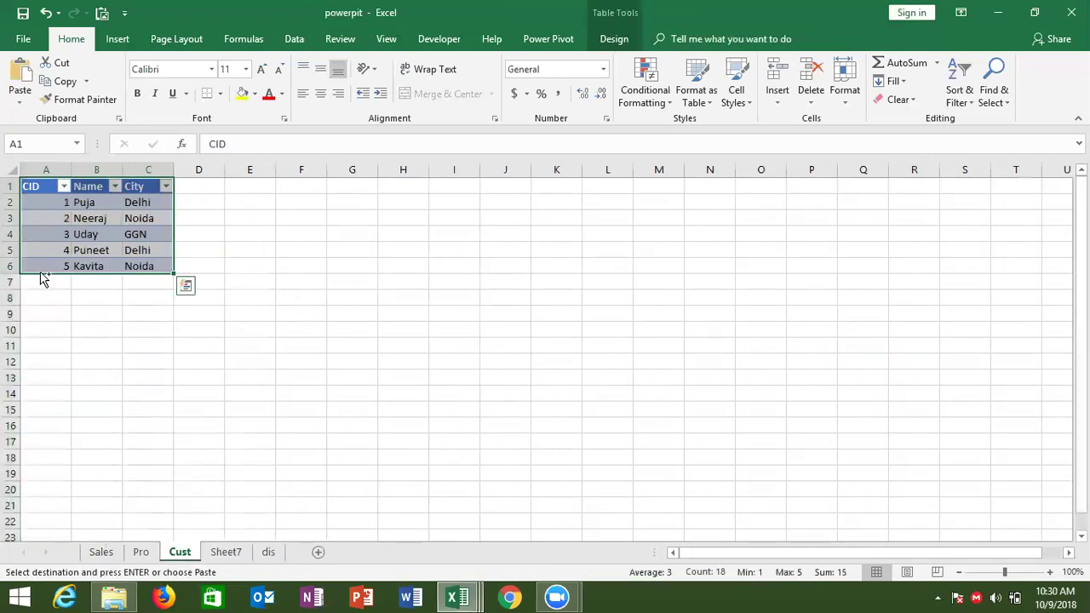
key(ctrl+c)
key(alt+Tab)
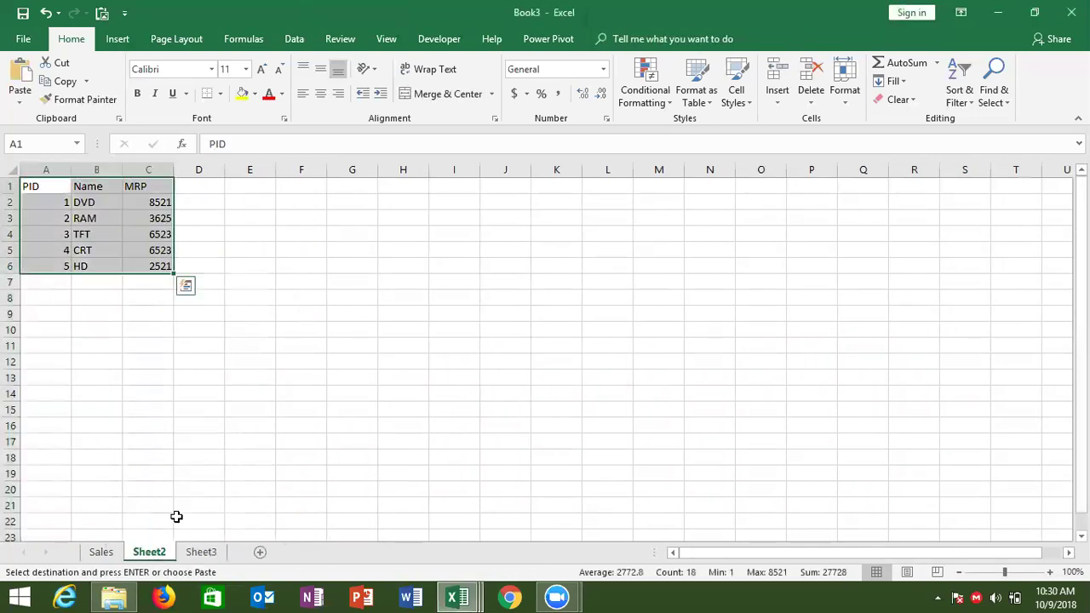
click(203, 551)
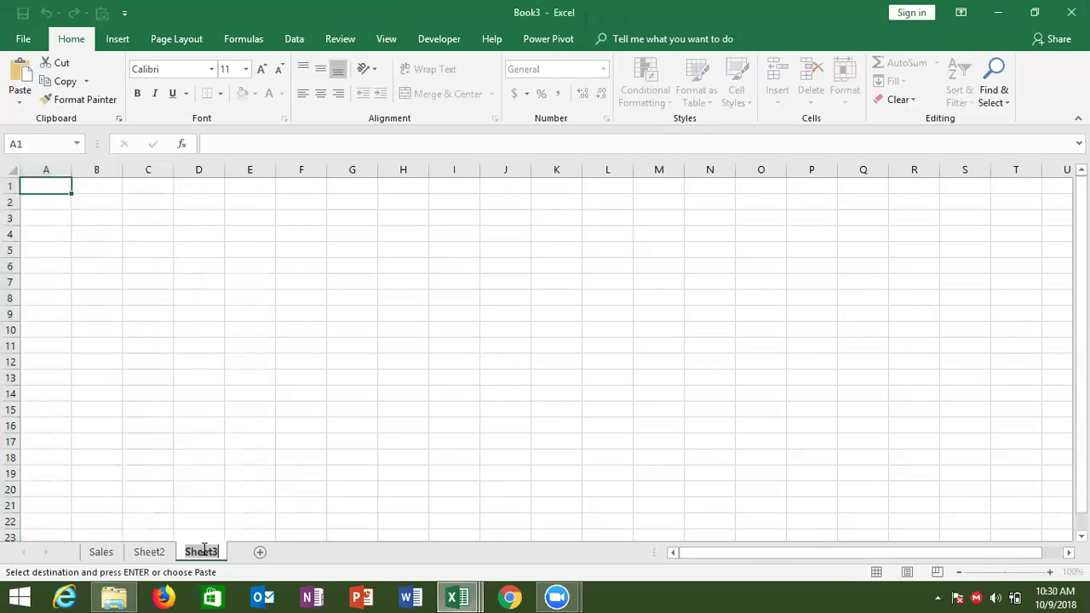
click(52, 187)
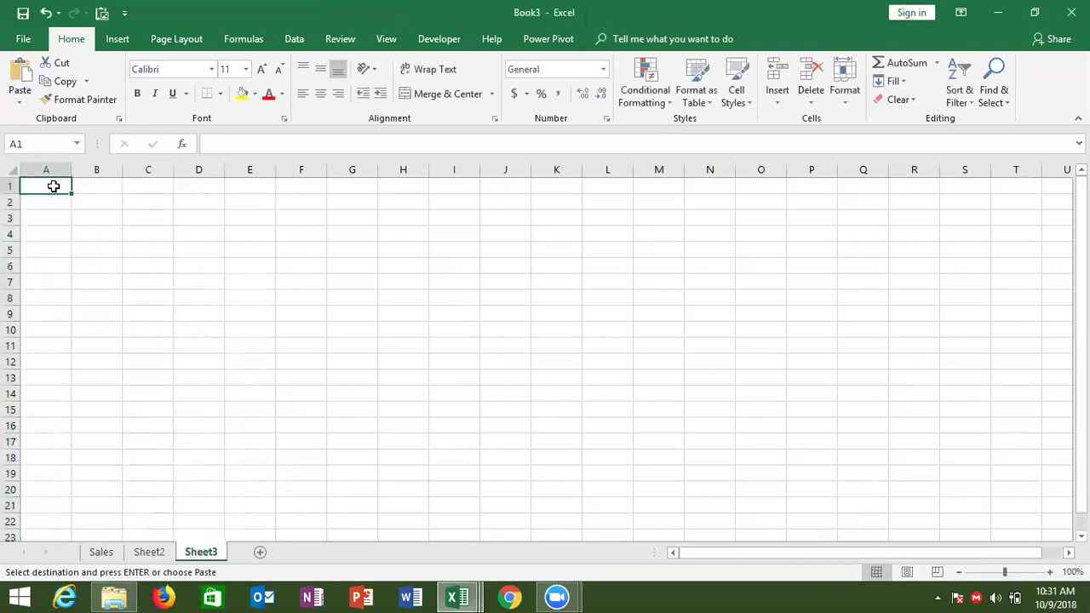
key(ctrl+v)
key(ctrl+z)
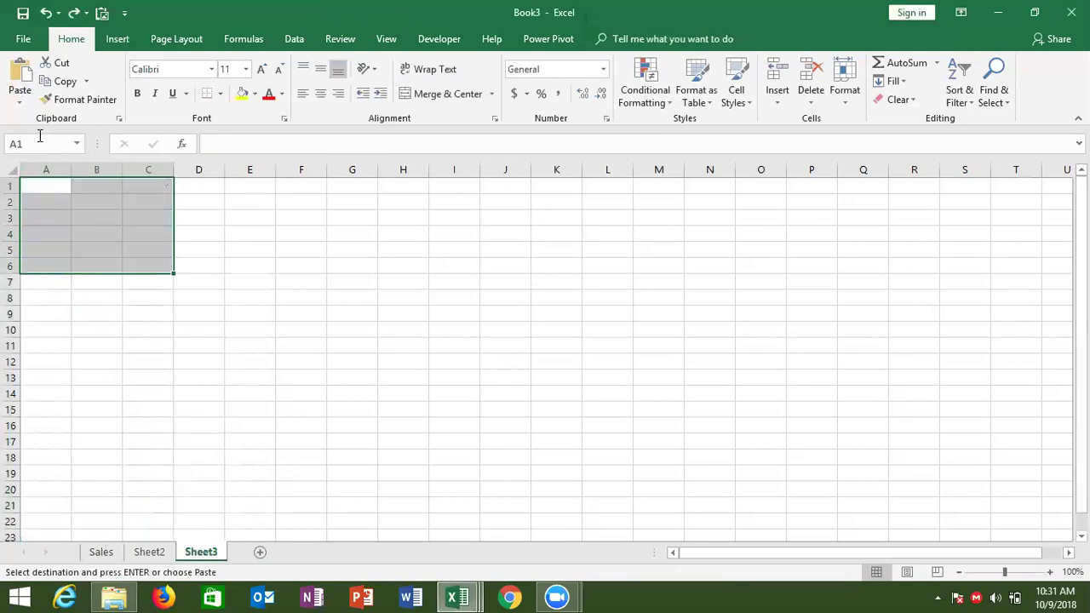
click(20, 101)
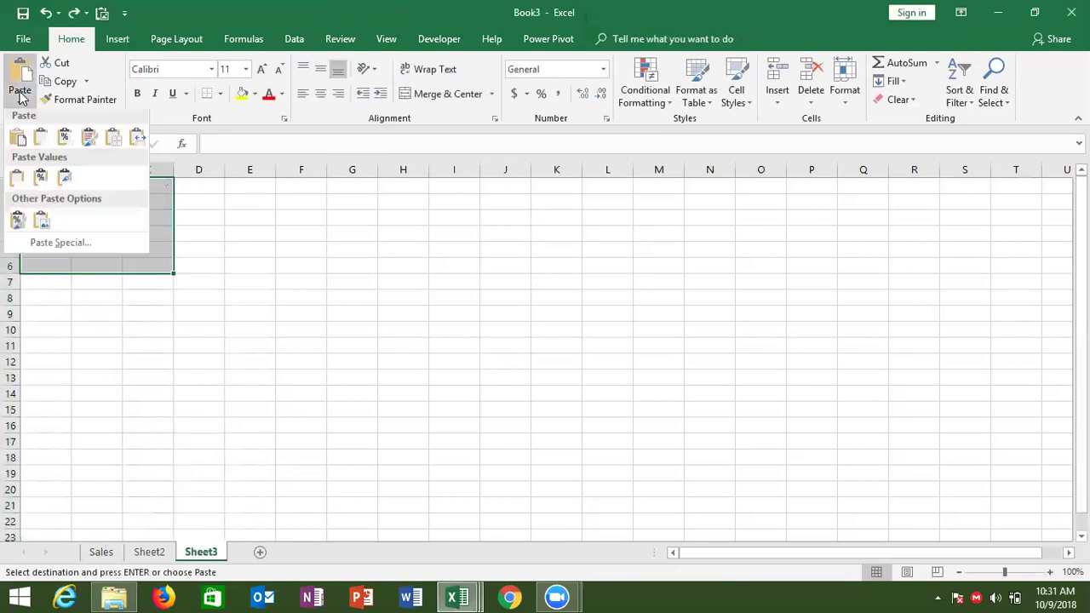
click(18, 183)
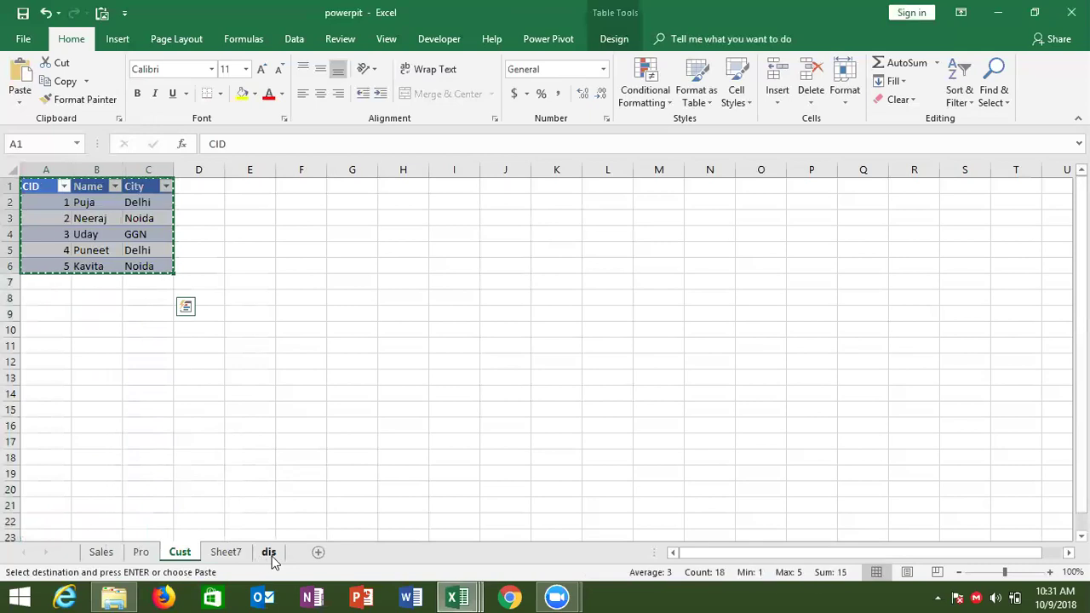
Paste the dis sheet's DIC/TNAme table into Book3 as values.
click(269, 553)
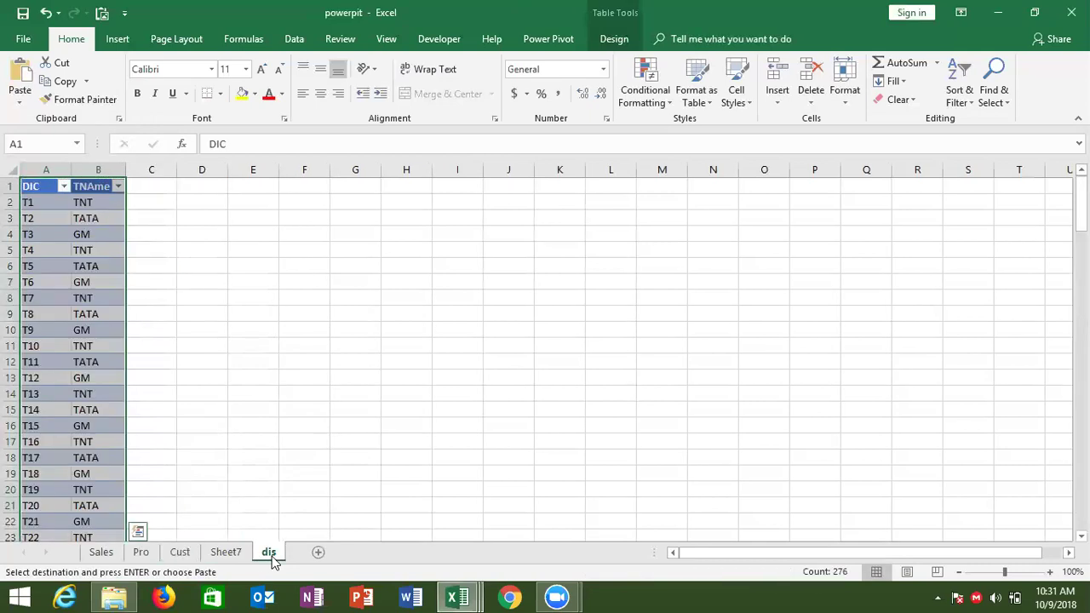
key(ctrl+shift+End)
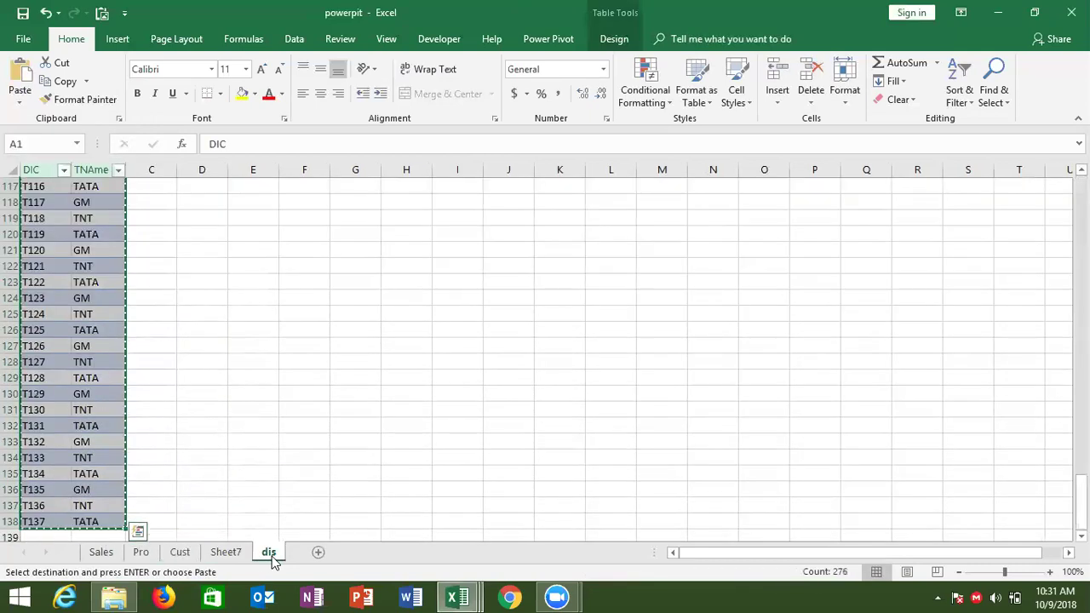
key(ctrl+Tab)
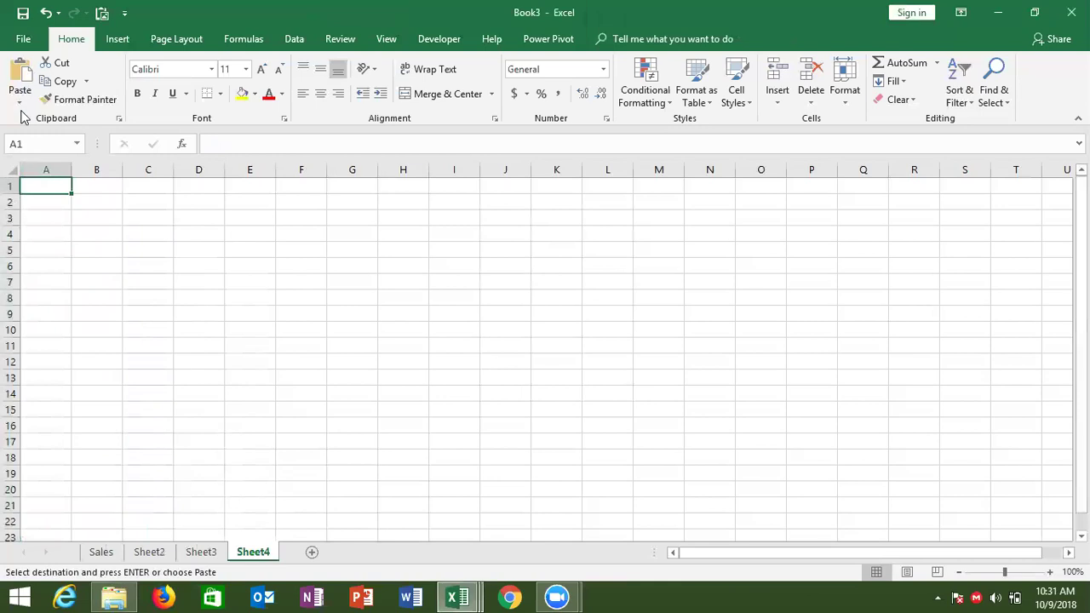
click(20, 102)
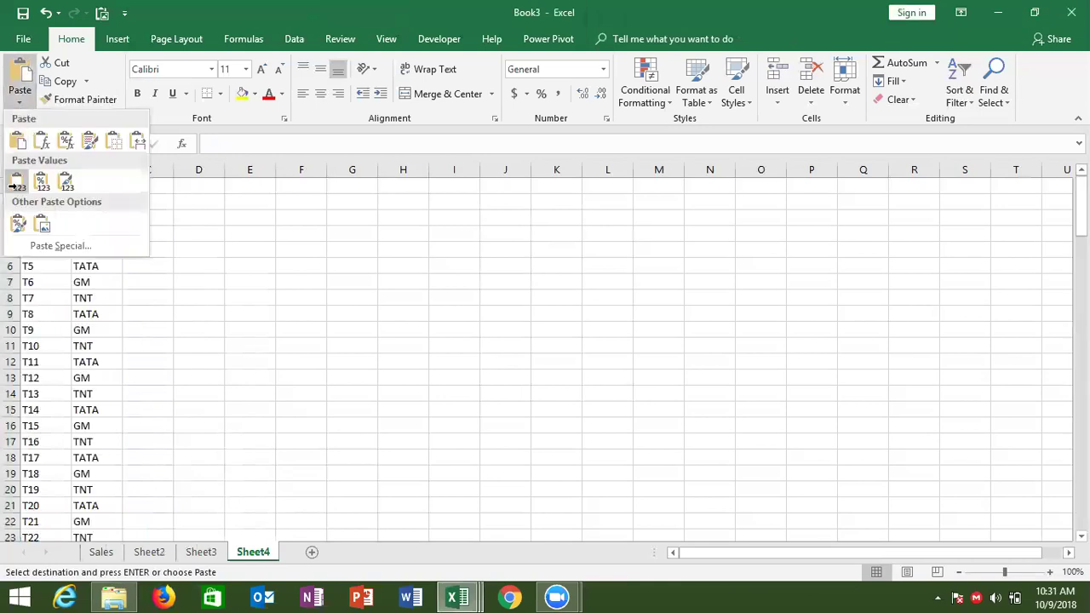
click(17, 185)
Rename Sheet2 to Pro and Sheet3 to Cus.
click(115, 341)
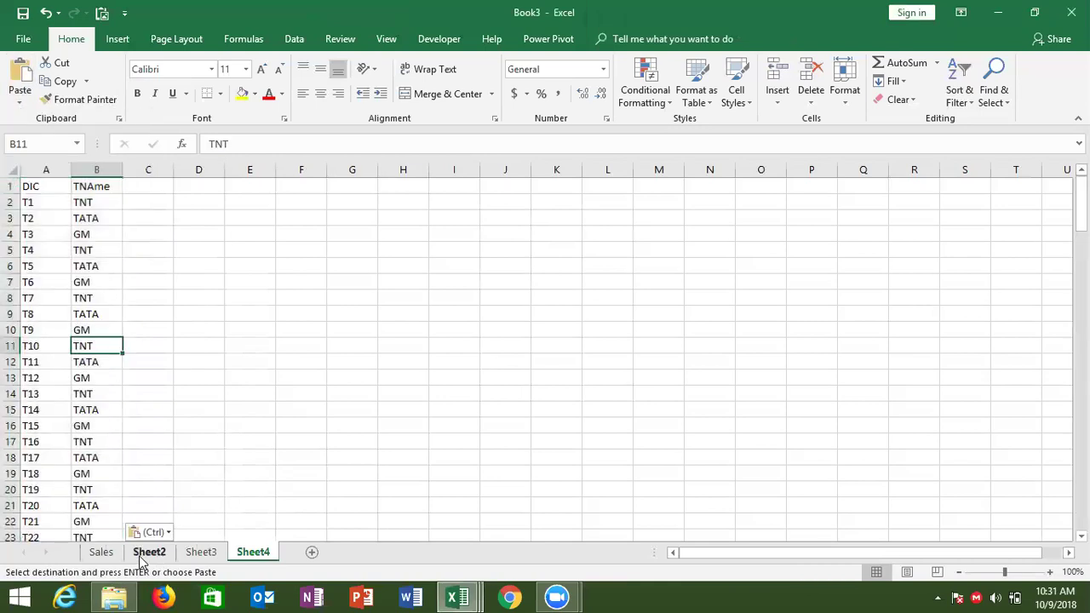
click(140, 553)
double_click(141, 553)
text(Pro)
click(185, 552)
double_click(186, 551)
text(Cus)
Rename Sheet4 to Dis.
click(223, 552)
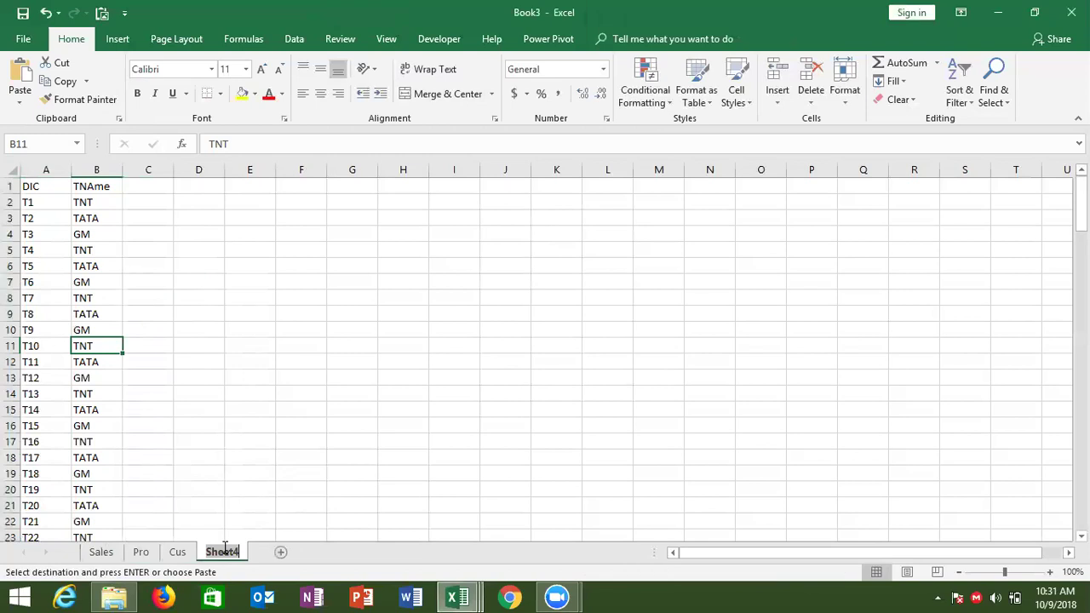
double_click(223, 552)
text(S)
key(BackSpace)
key(BackSpace)
text(Dis)
key(Return)
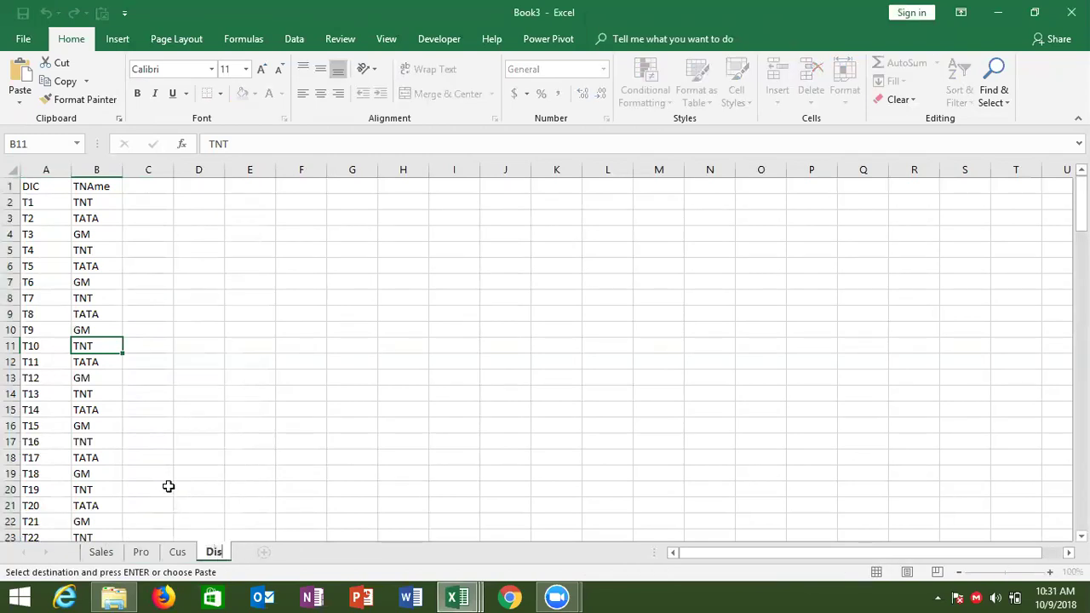
click(168, 486)
click(99, 551)
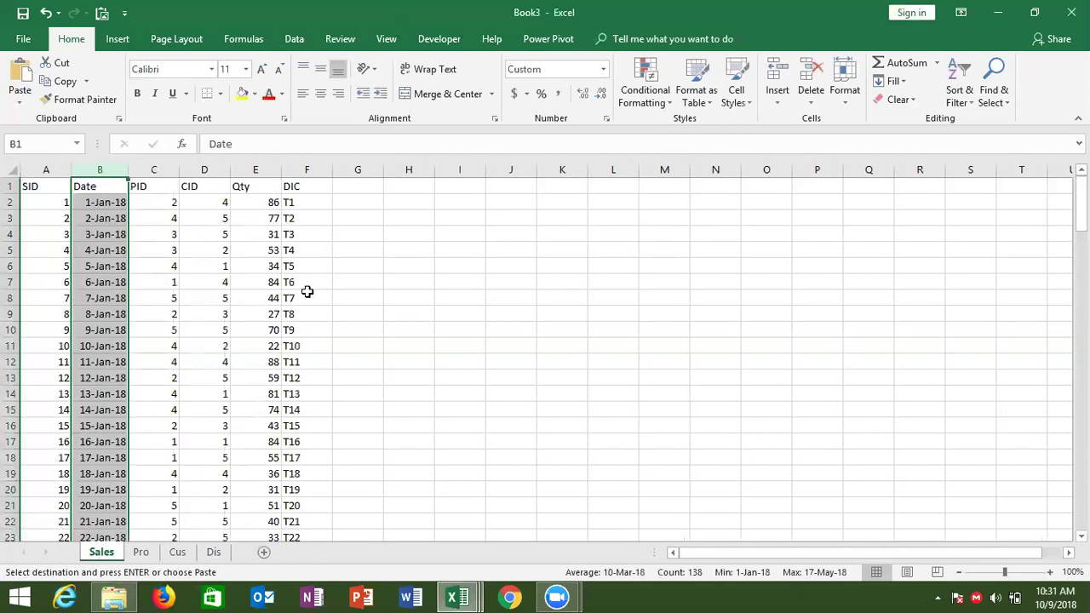
click(208, 171)
key(ctrl+plus)
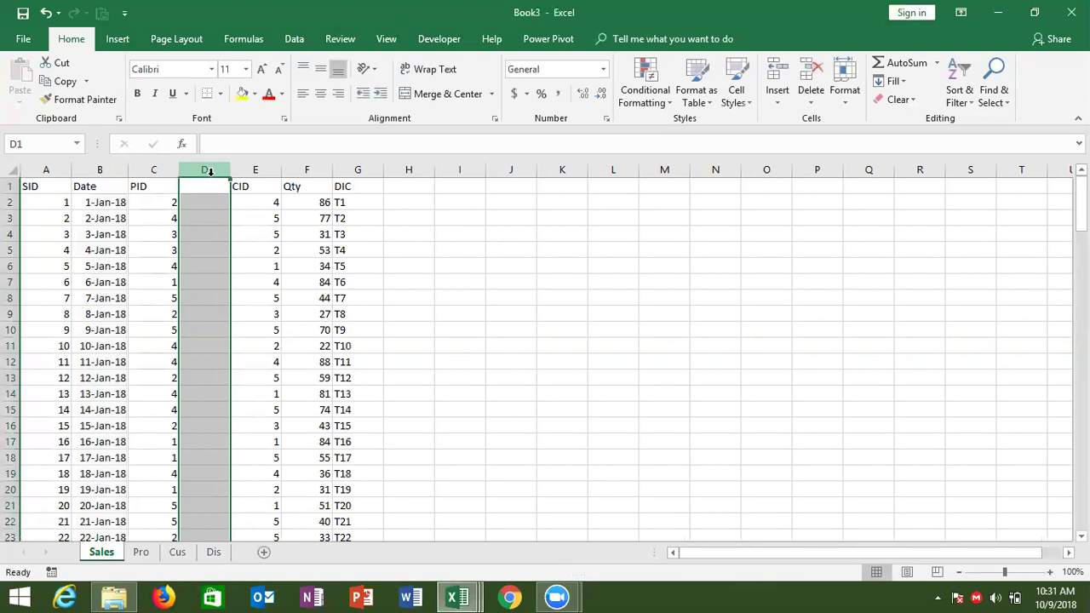
text(Name)
key(Return)
text(=VLOOKUP()
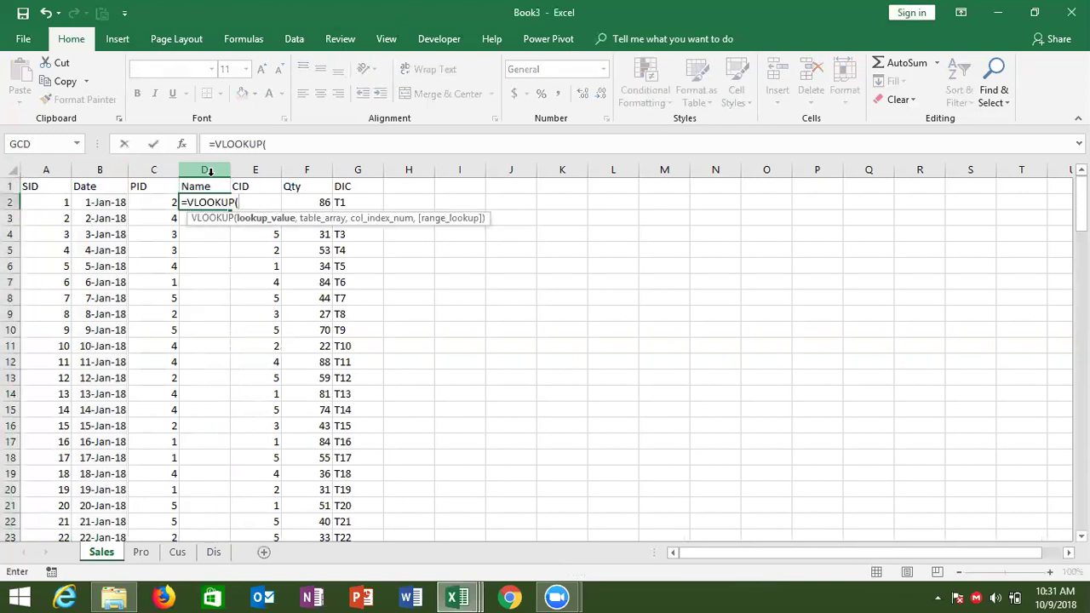
key(Left)
text(,)
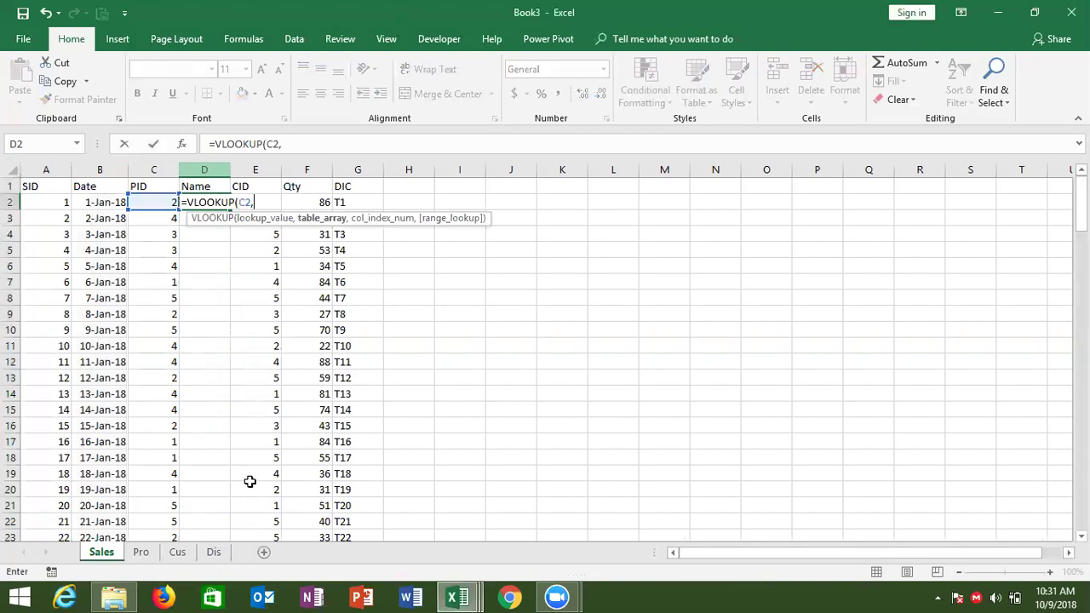
click(140, 552)
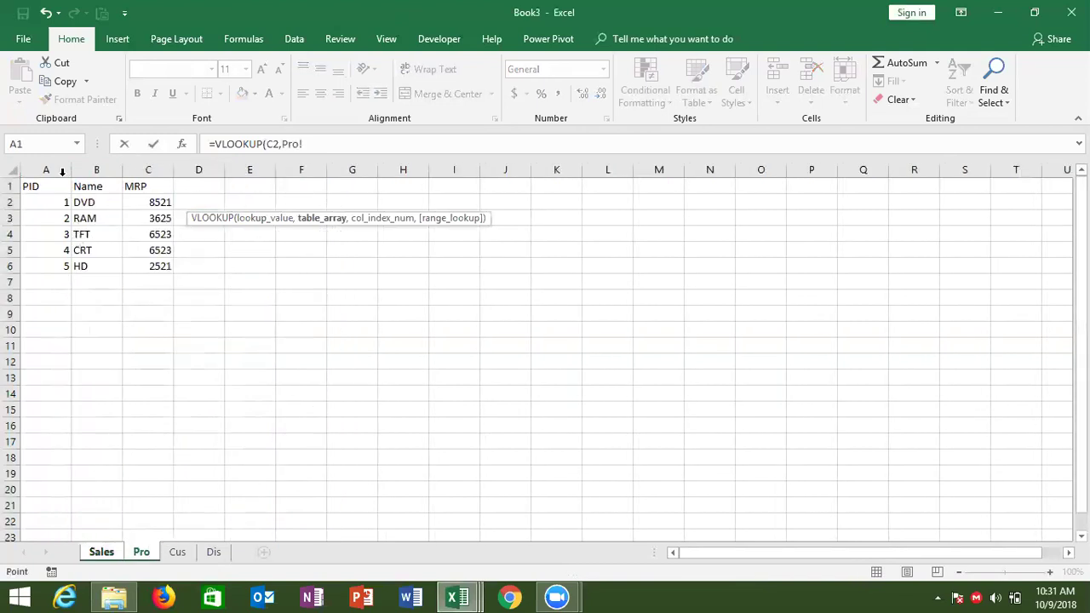
drag(62, 171, 149, 169)
text(,2,0)
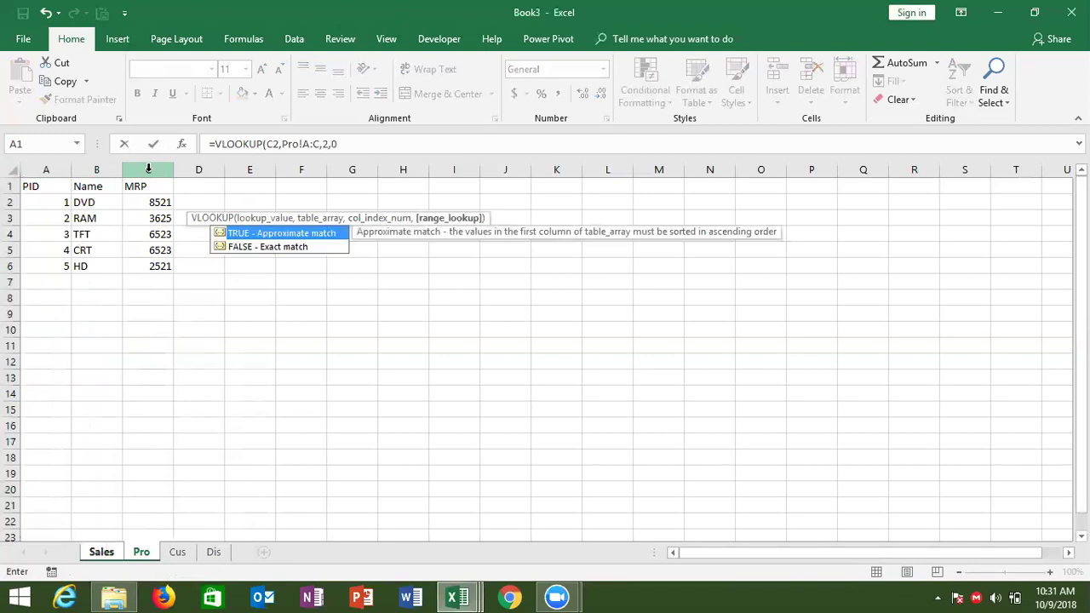
key(Return)
text(1)
key(Escape)
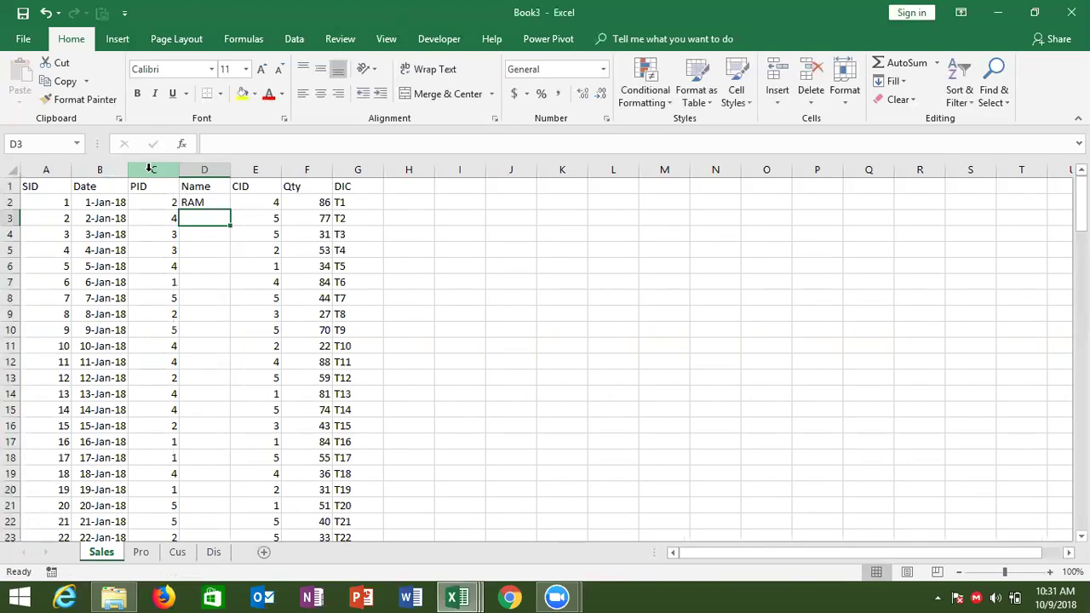
click(200, 169)
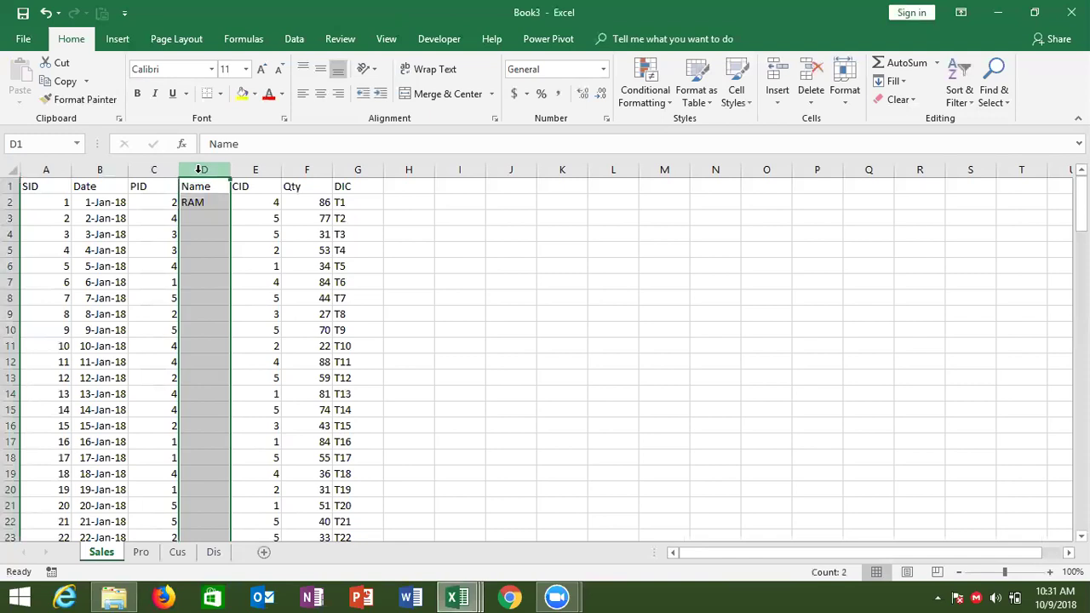
key(ctrl+minus)
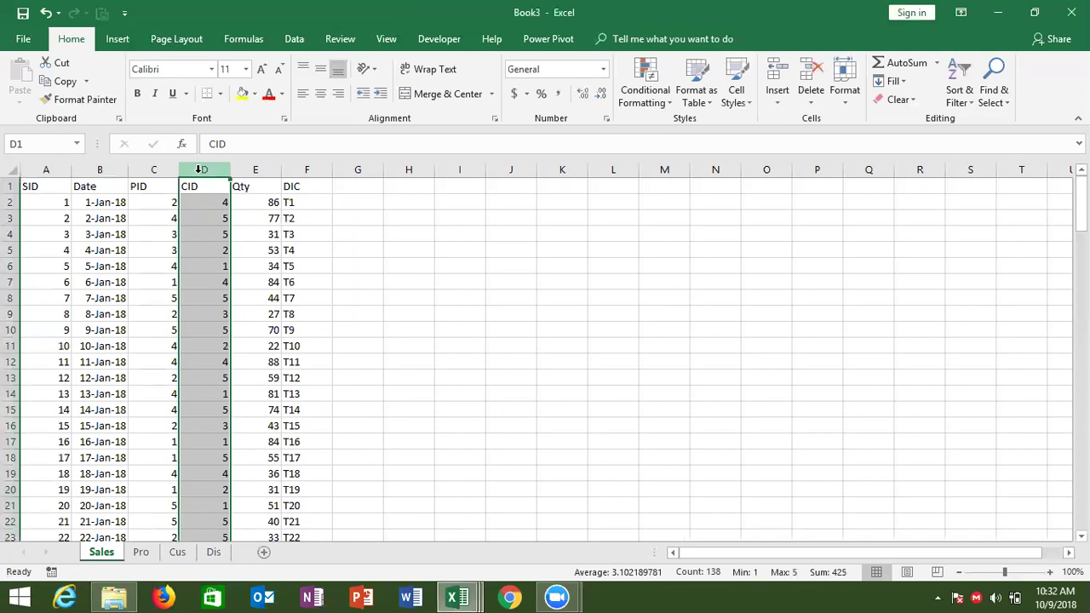
Create a PivotTable from the Sales data with the data added to the Data Model.
click(46, 171)
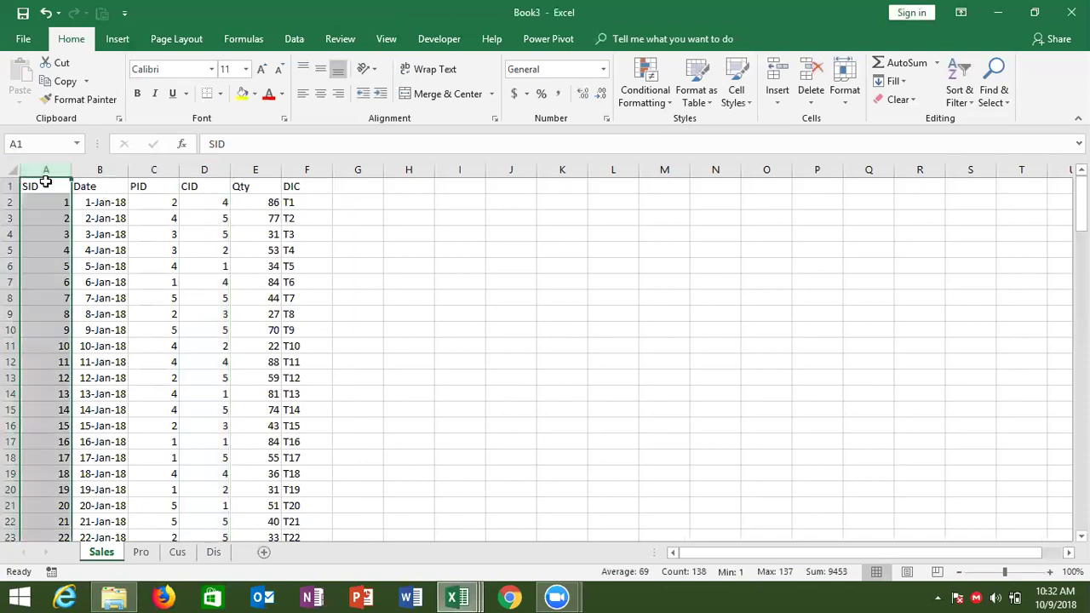
click(120, 49)
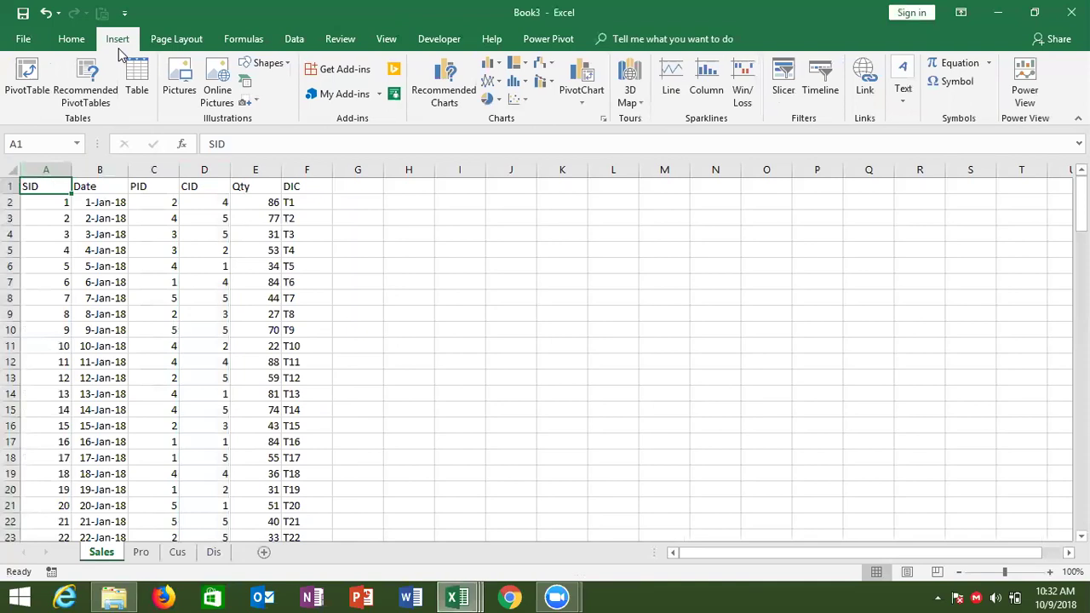
click(28, 81)
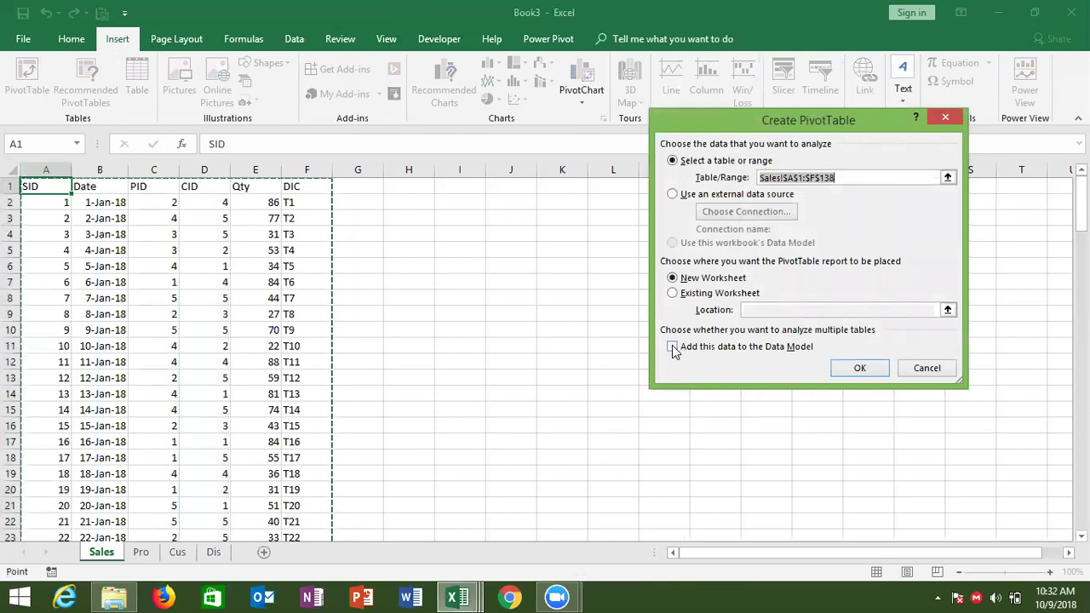
click(672, 347)
click(858, 367)
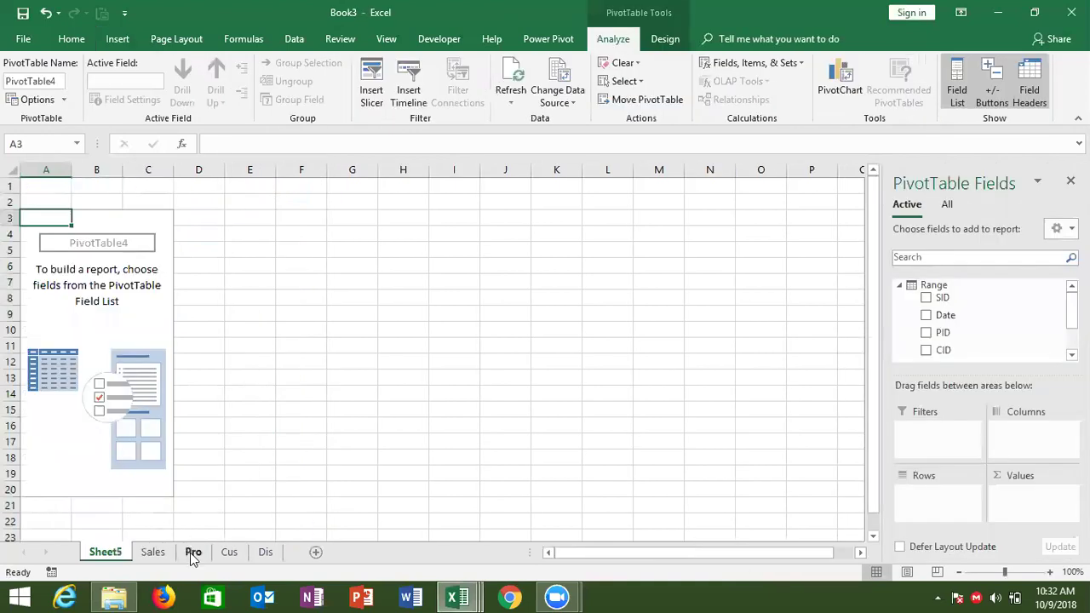
Create a PivotTable from the Pro product table, also added to the Data Model.
click(190, 552)
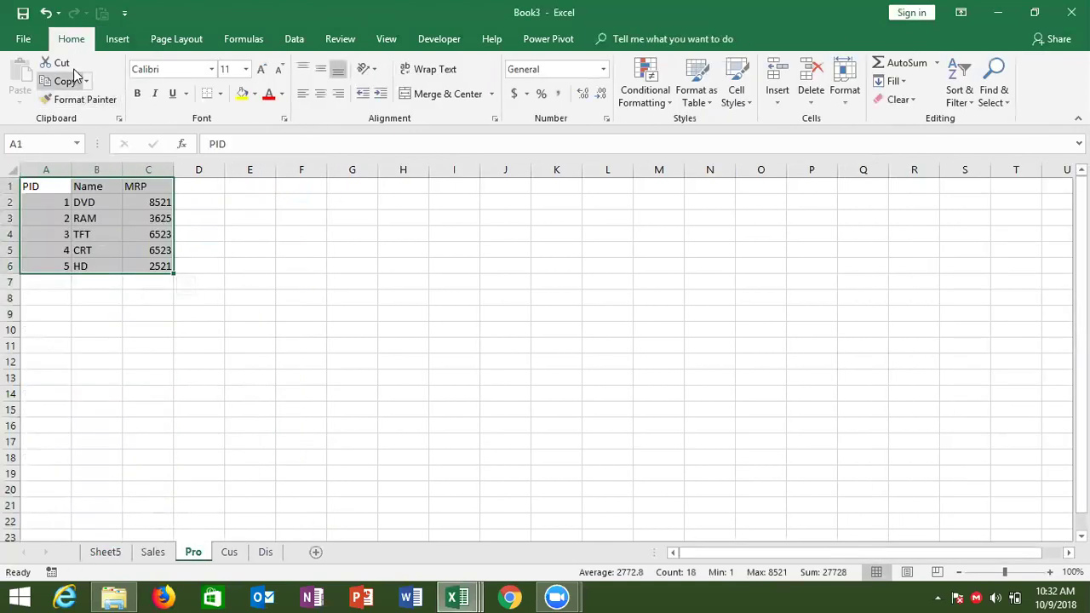
click(112, 46)
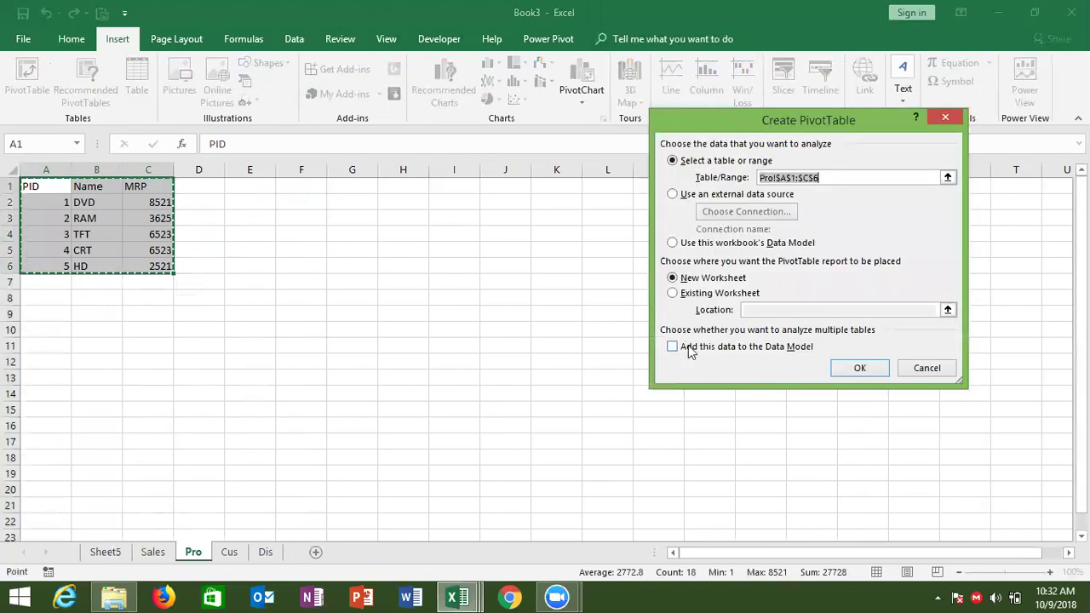
click(689, 349)
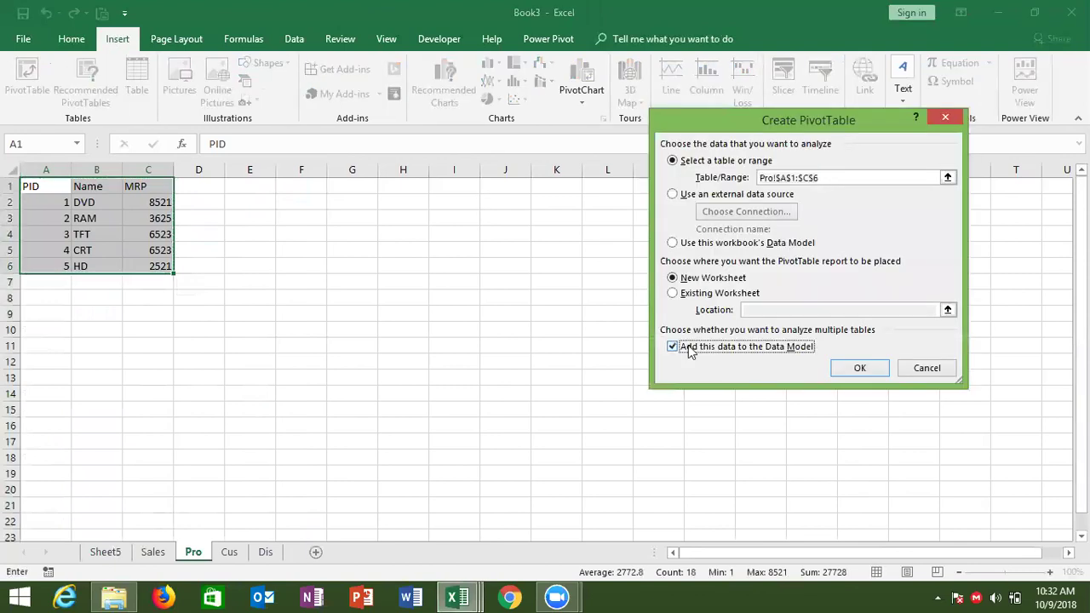
click(879, 372)
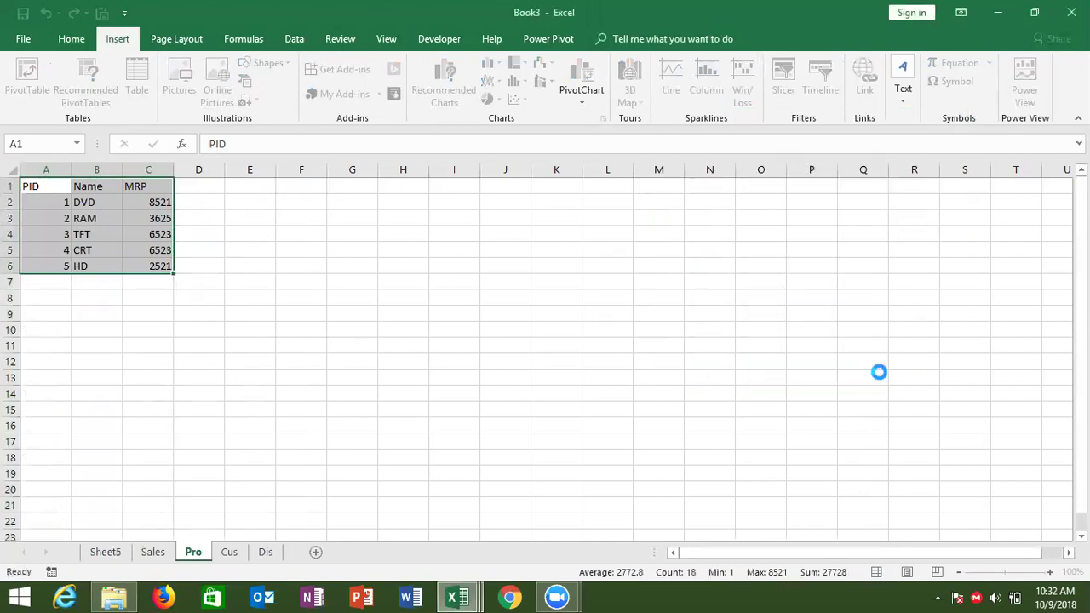
Return to the Sheet5 sales pivot and start a new Data Model relationship.
click(122, 554)
click(195, 550)
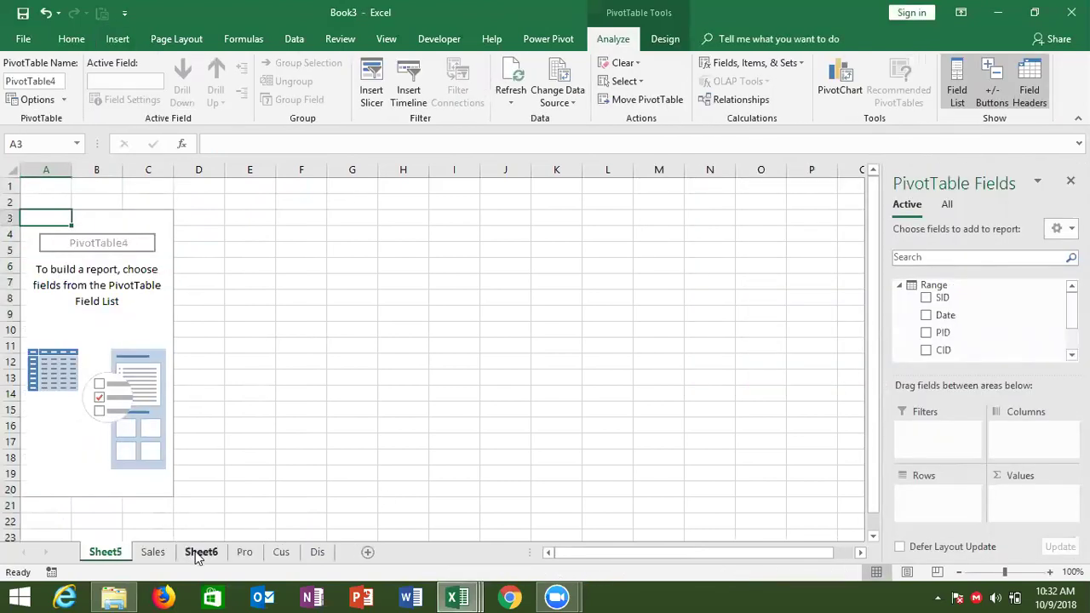
click(106, 552)
click(142, 391)
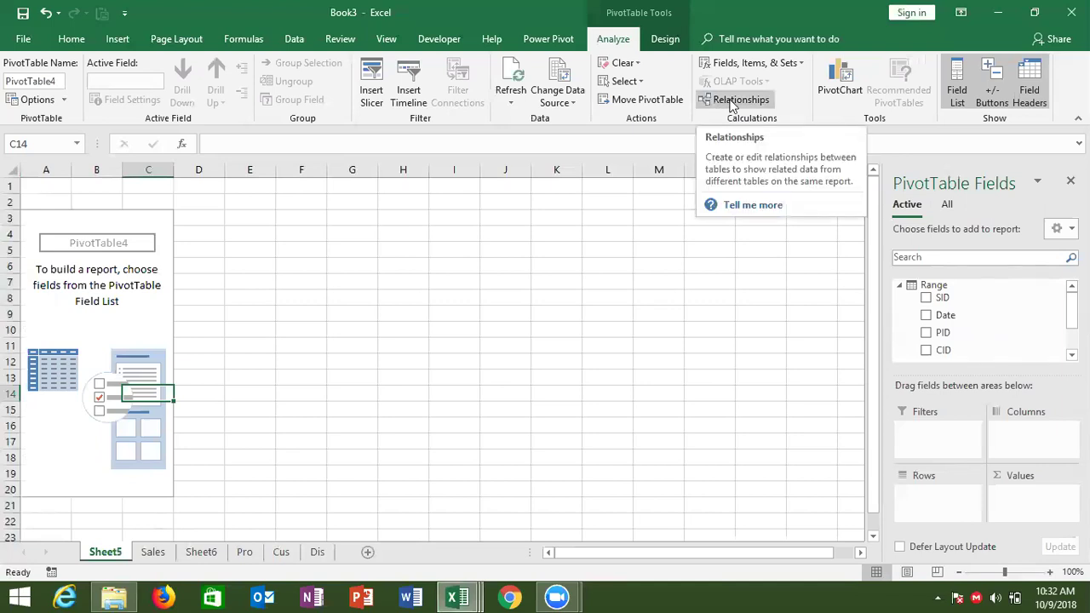
click(730, 102)
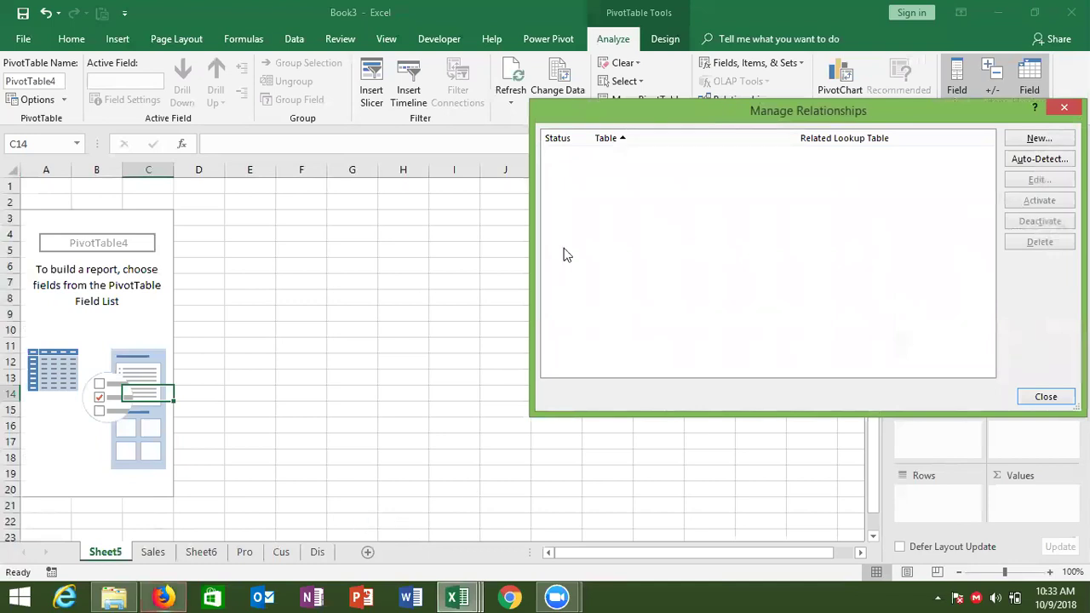
click(1039, 138)
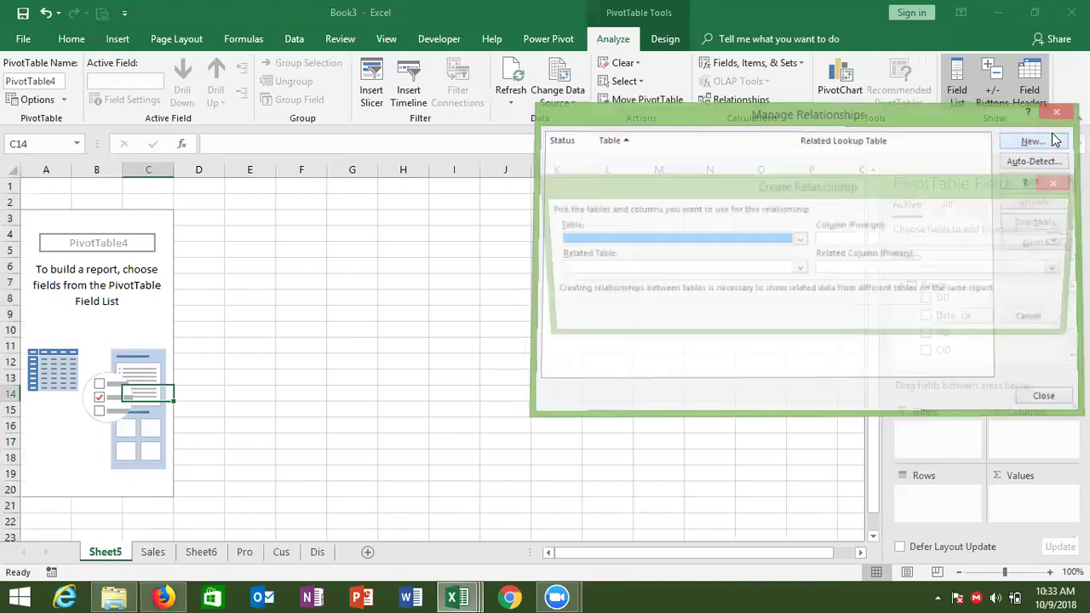
Relate table Range, column PID, to related table Range 1, column PID.
click(576, 239)
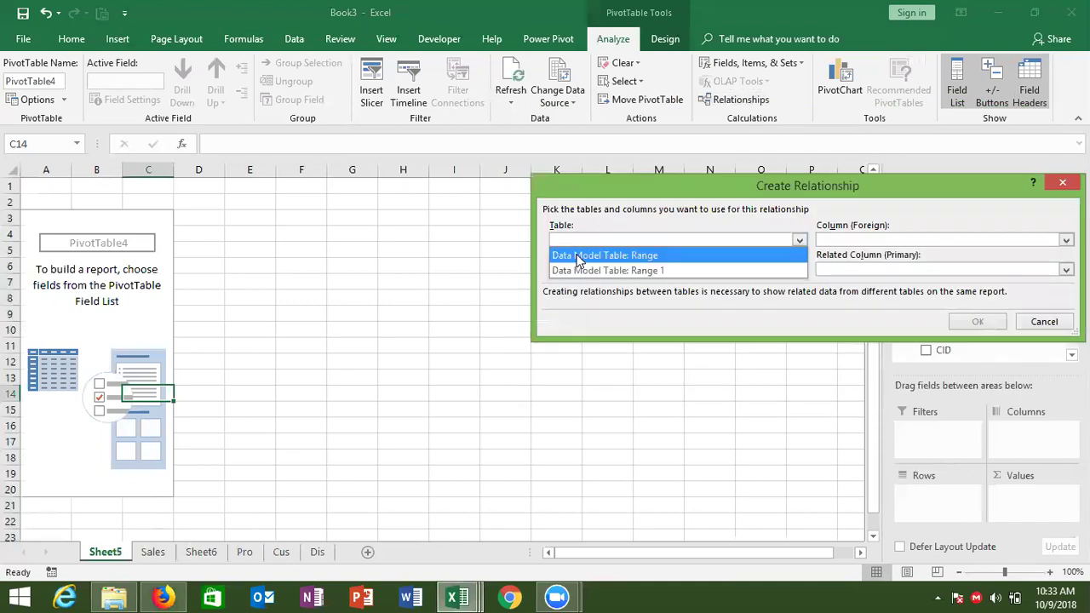
click(580, 254)
click(865, 240)
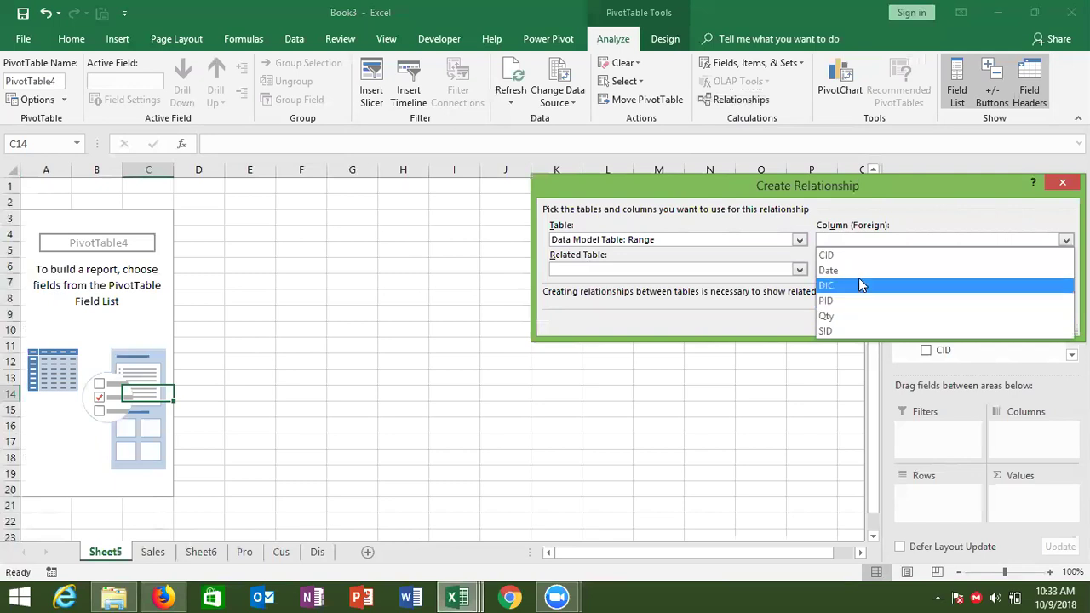
click(860, 303)
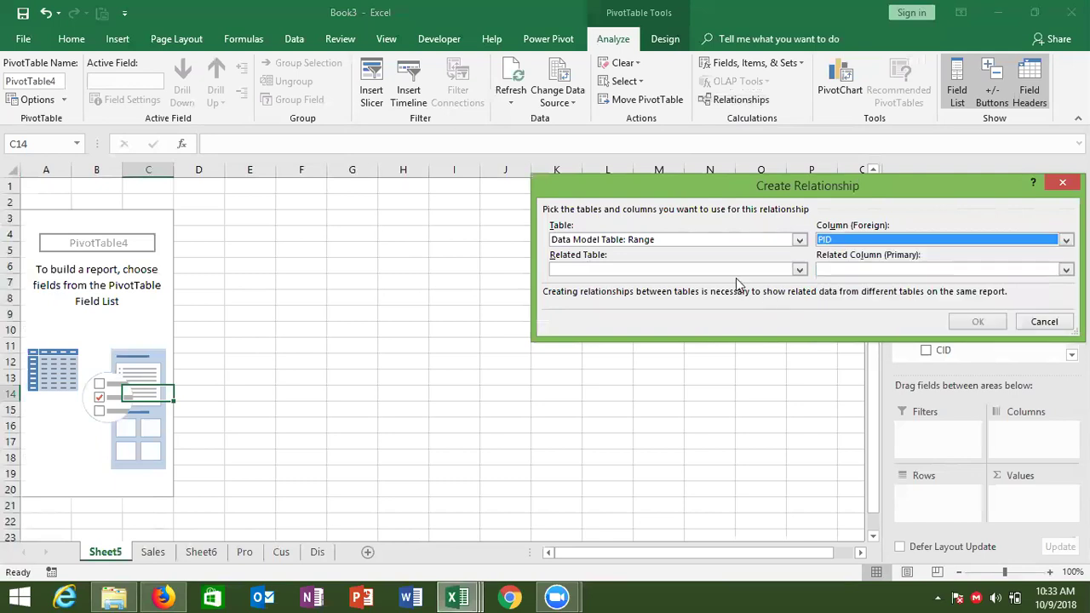
click(732, 271)
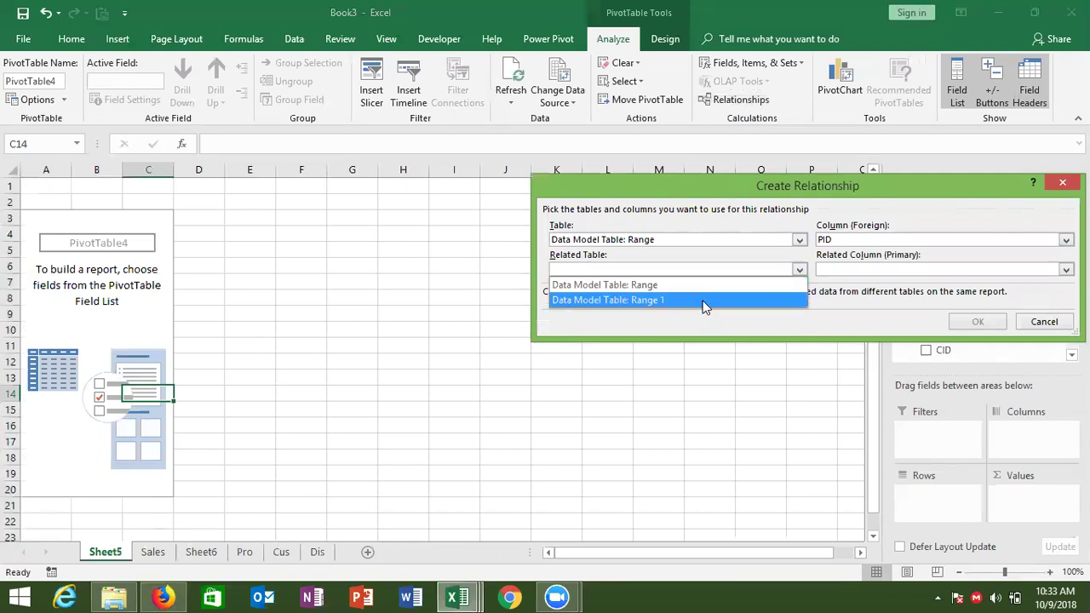
click(704, 300)
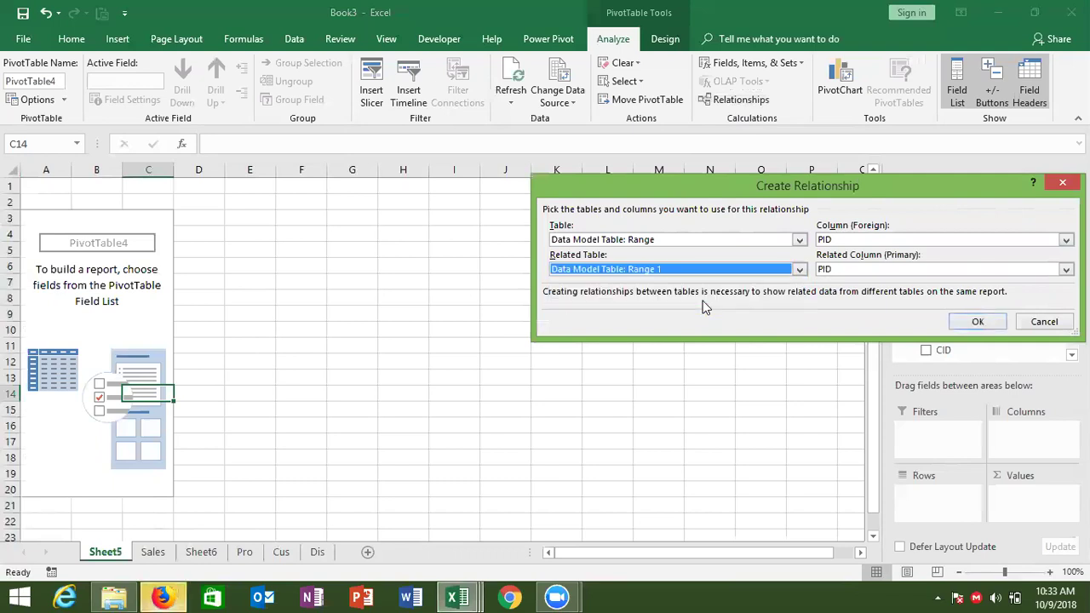
click(839, 270)
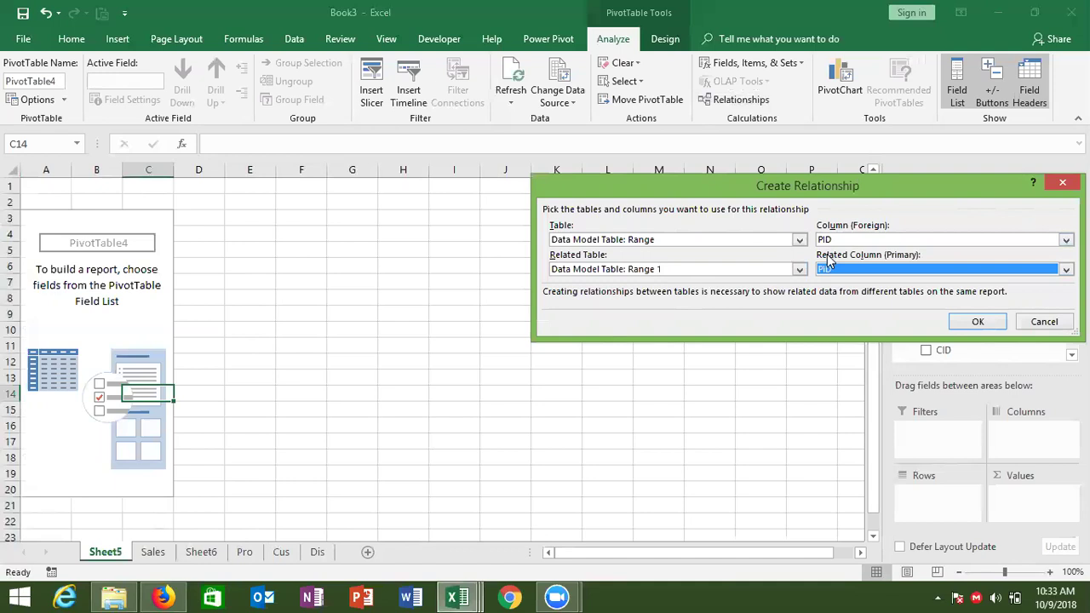
click(976, 324)
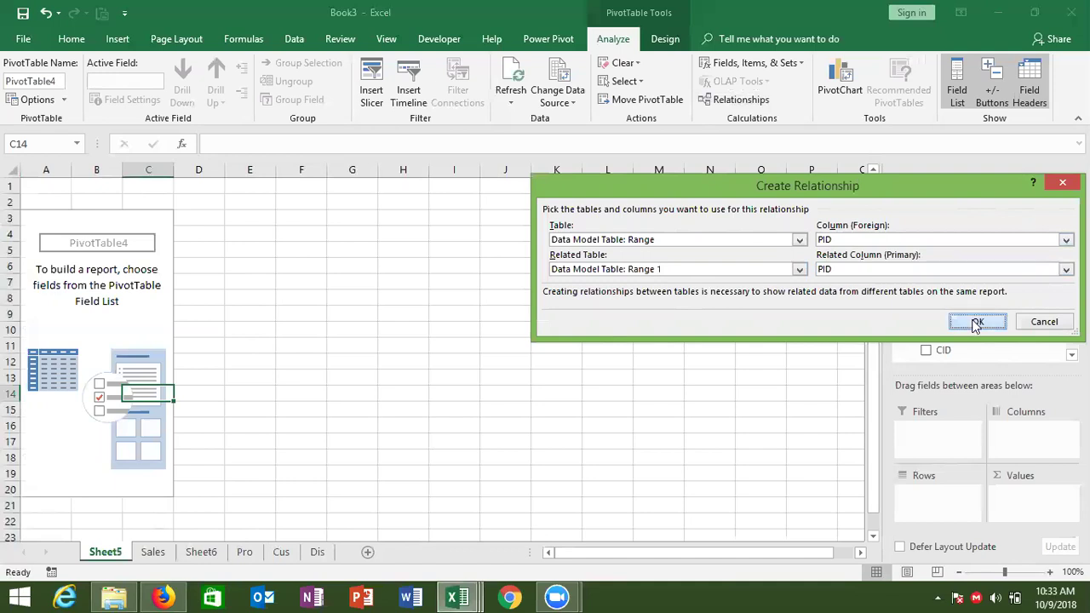
Put Range 1 product Name in the rows and Sum of Range Qty in values.
click(1045, 397)
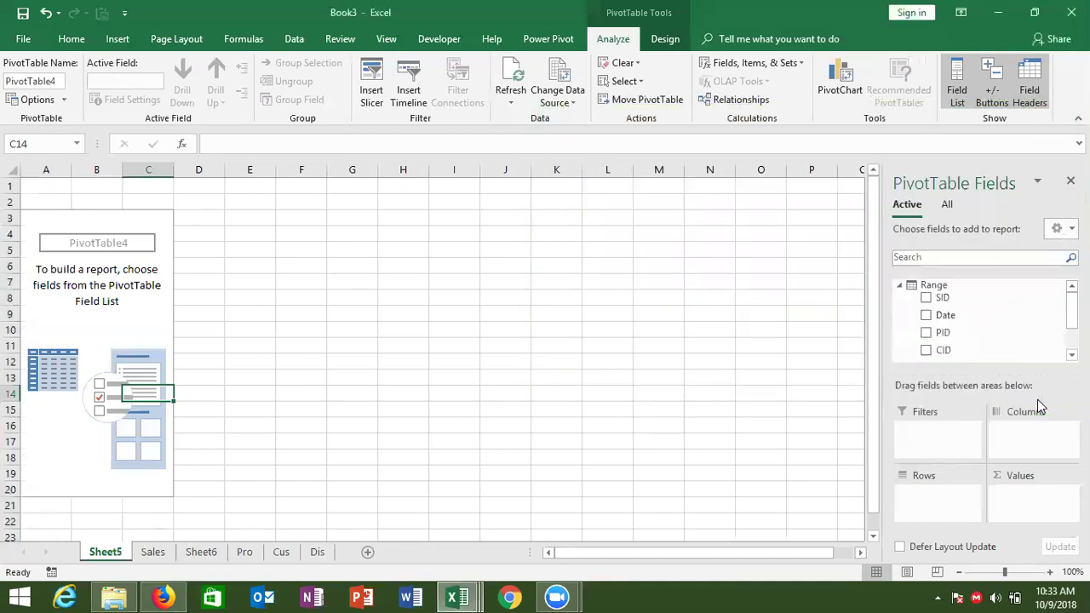
click(97, 301)
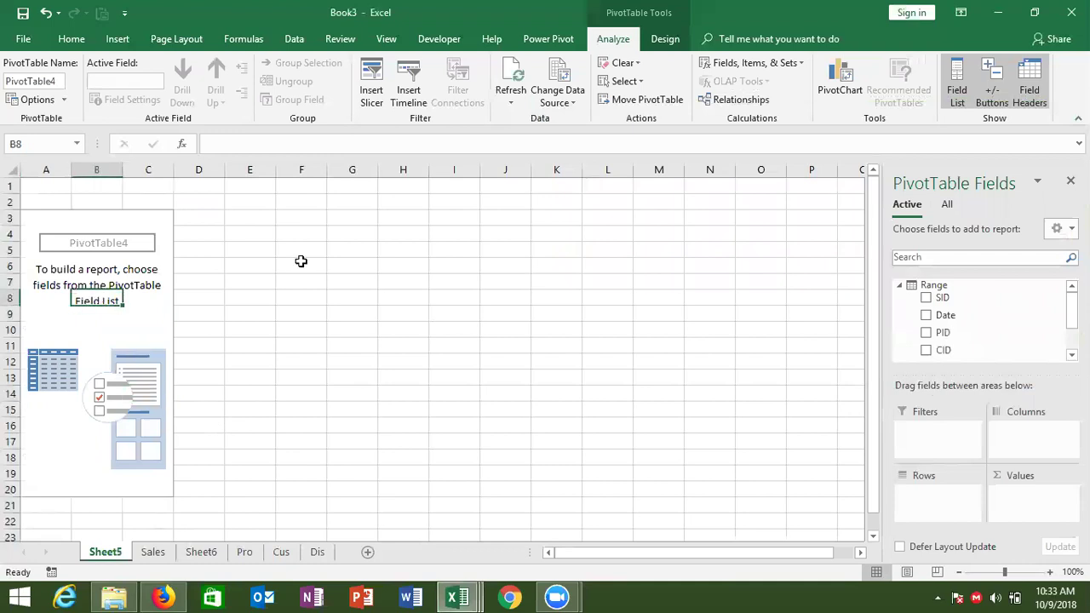
click(946, 208)
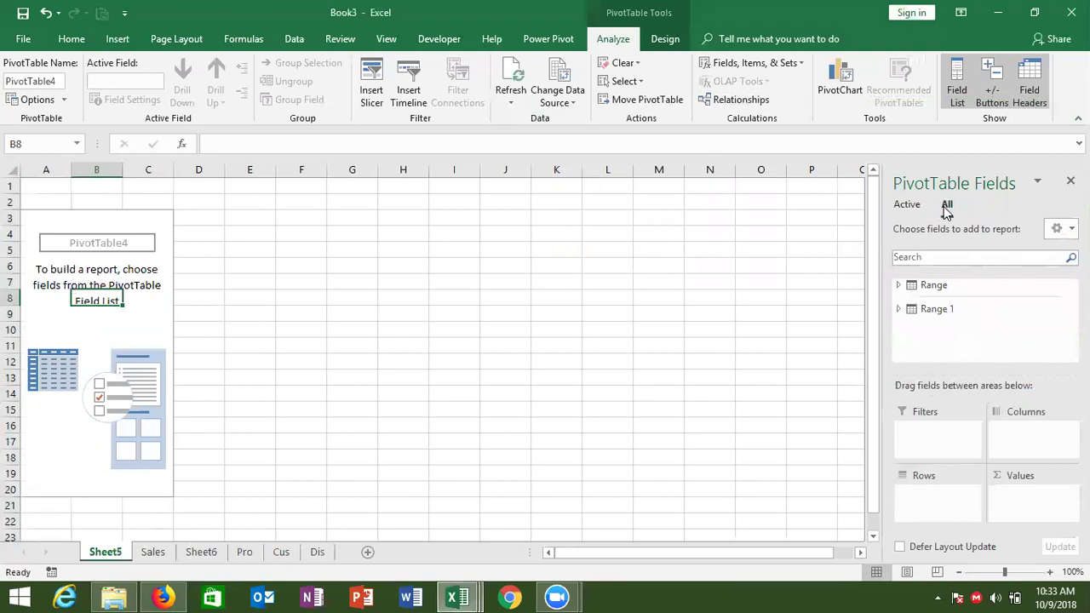
click(902, 313)
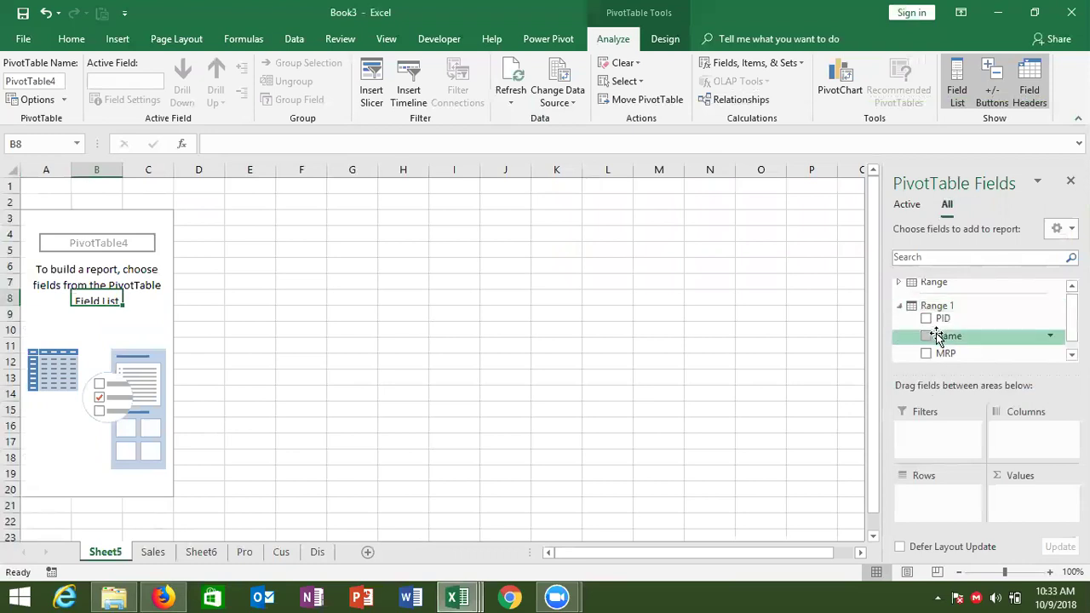
drag(939, 336, 933, 511)
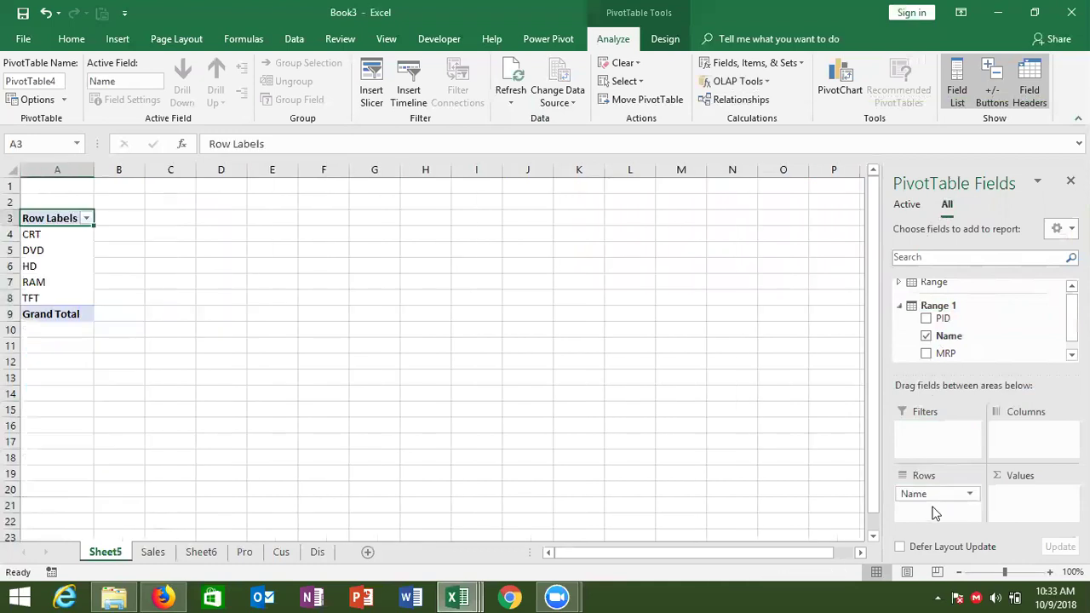
click(900, 285)
click(1071, 354)
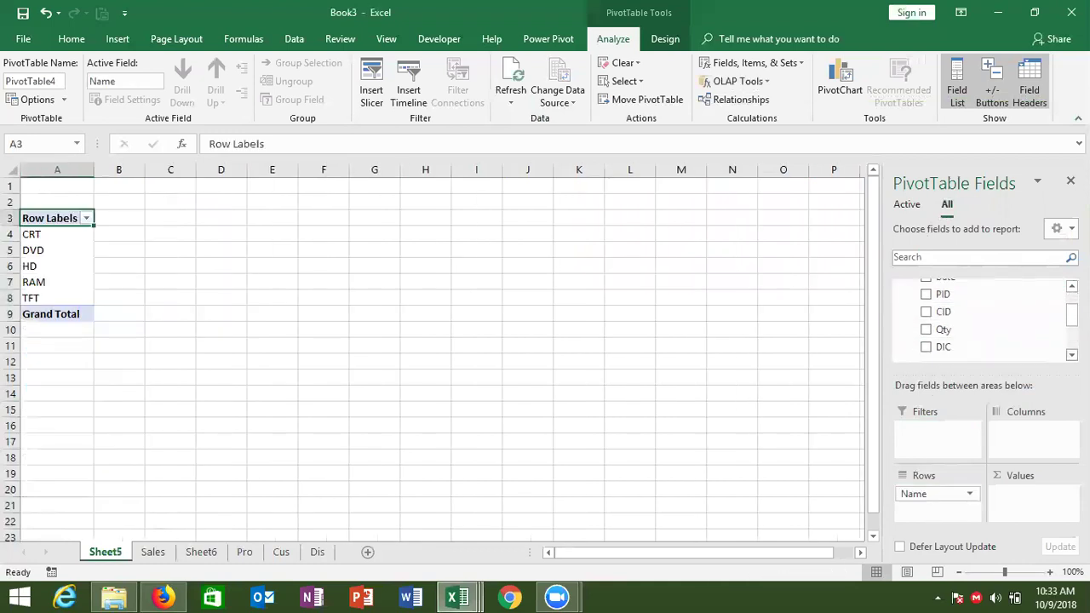
drag(974, 332, 1018, 505)
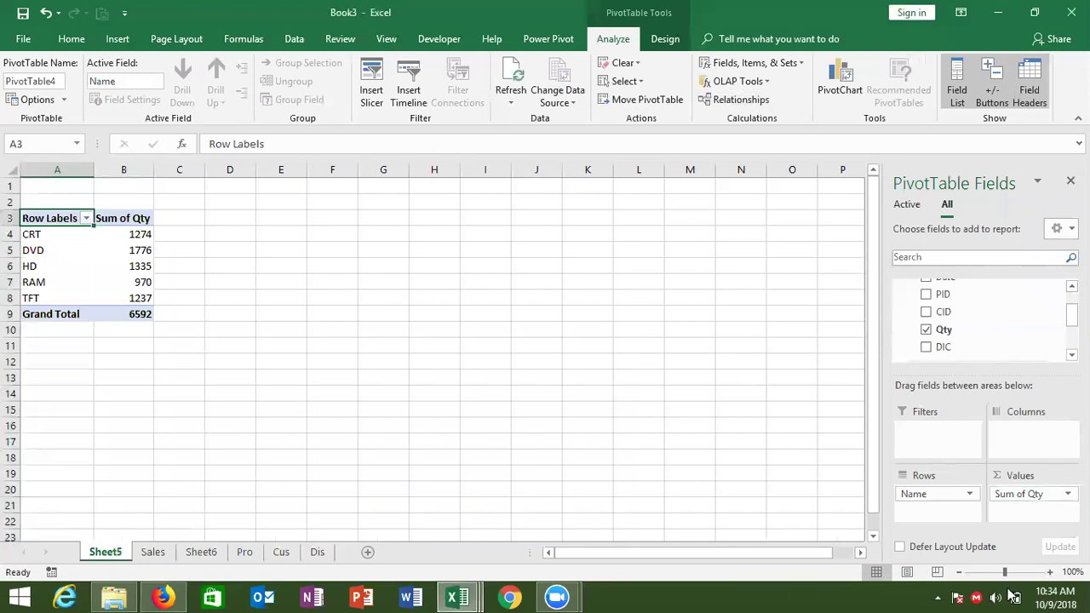
Check the pivot results, including the DVD quantity total of 1776.
drag(292, 549, 286, 552)
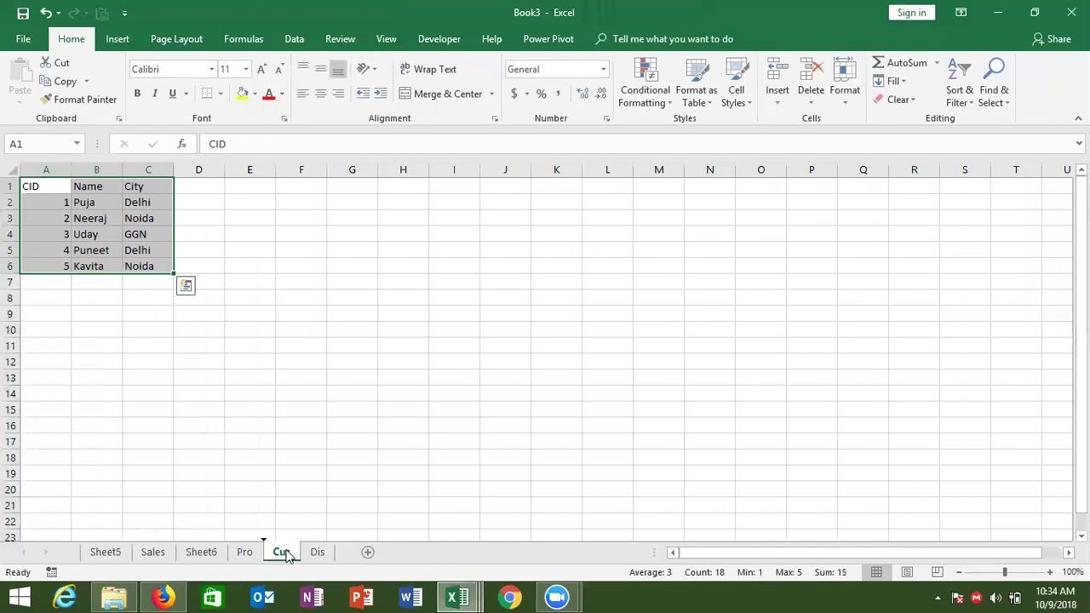
click(120, 552)
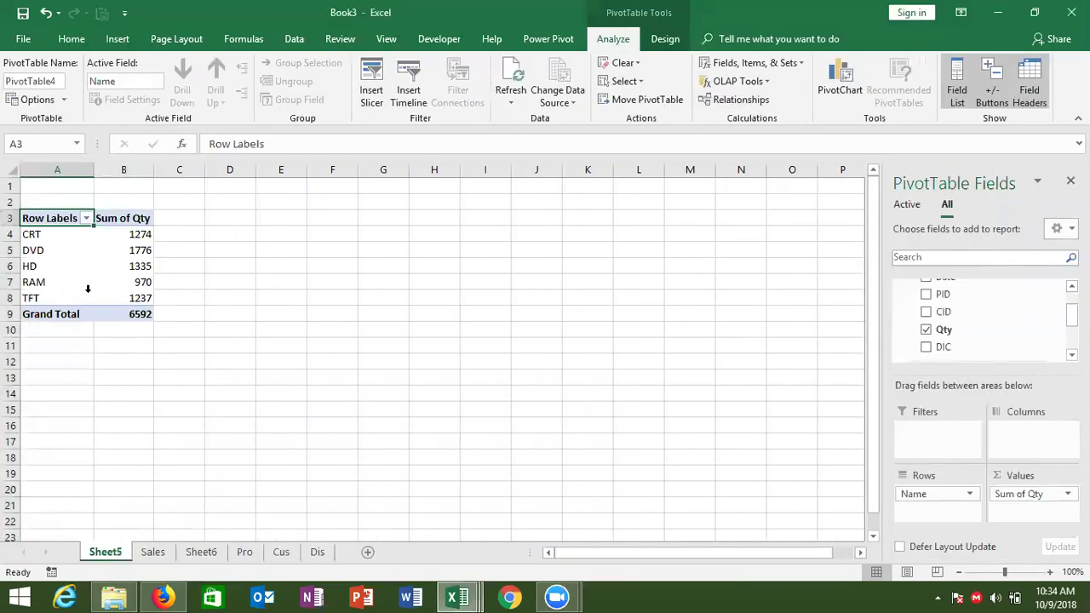
click(71, 271)
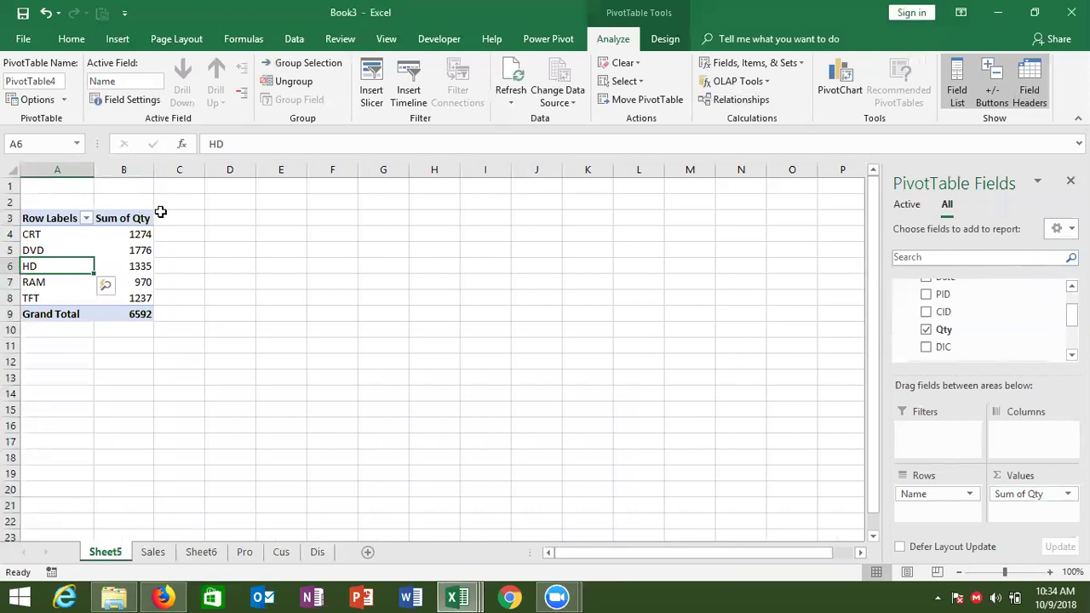
click(137, 245)
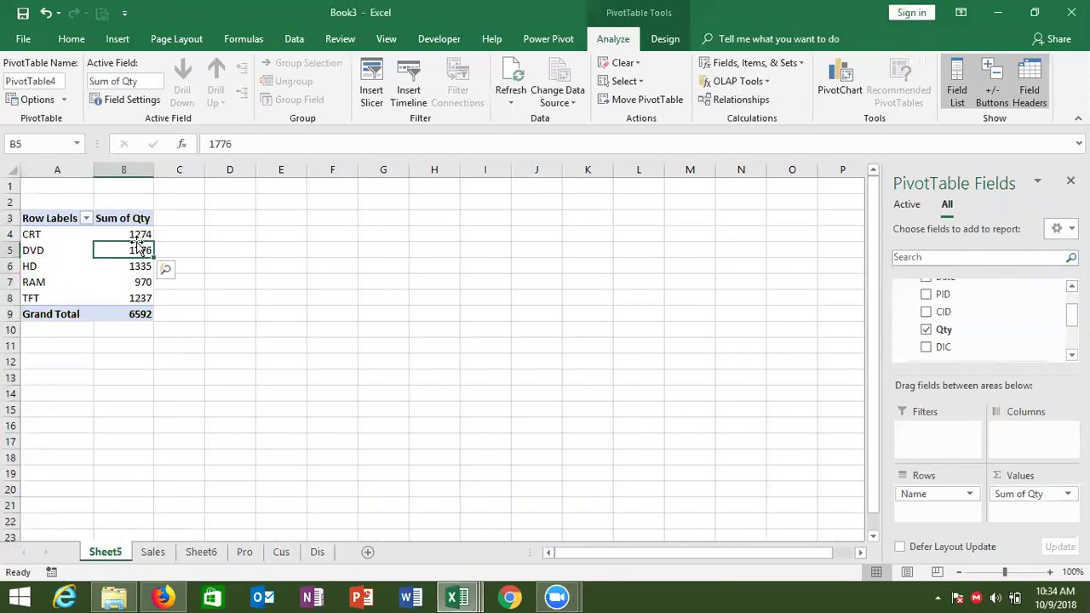
Insert a PivotTable from the Cus customer table, adding it to the Data Model.
click(281, 552)
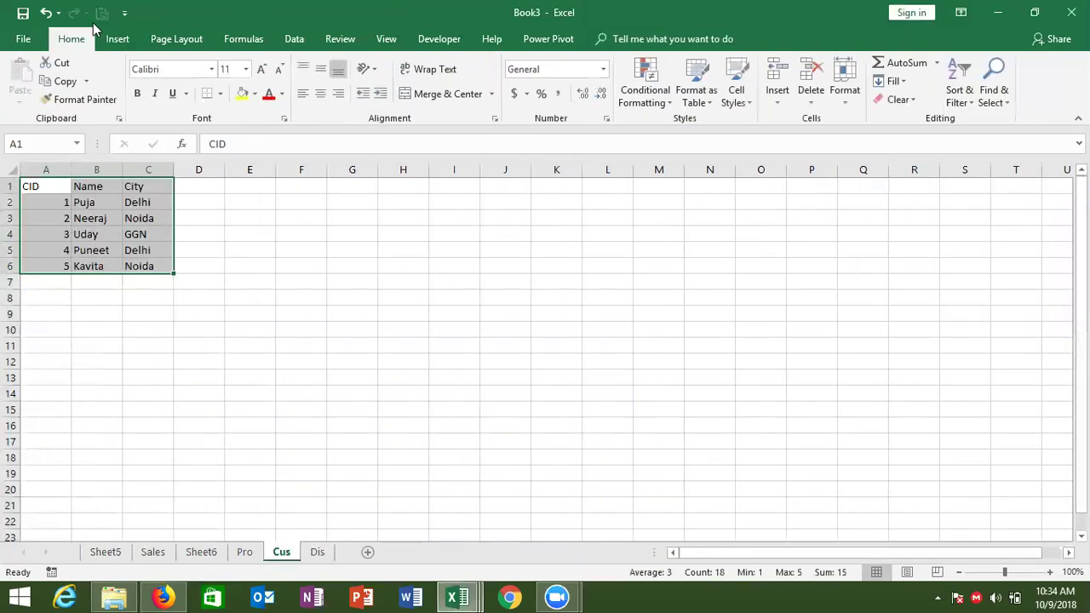
click(117, 39)
click(26, 77)
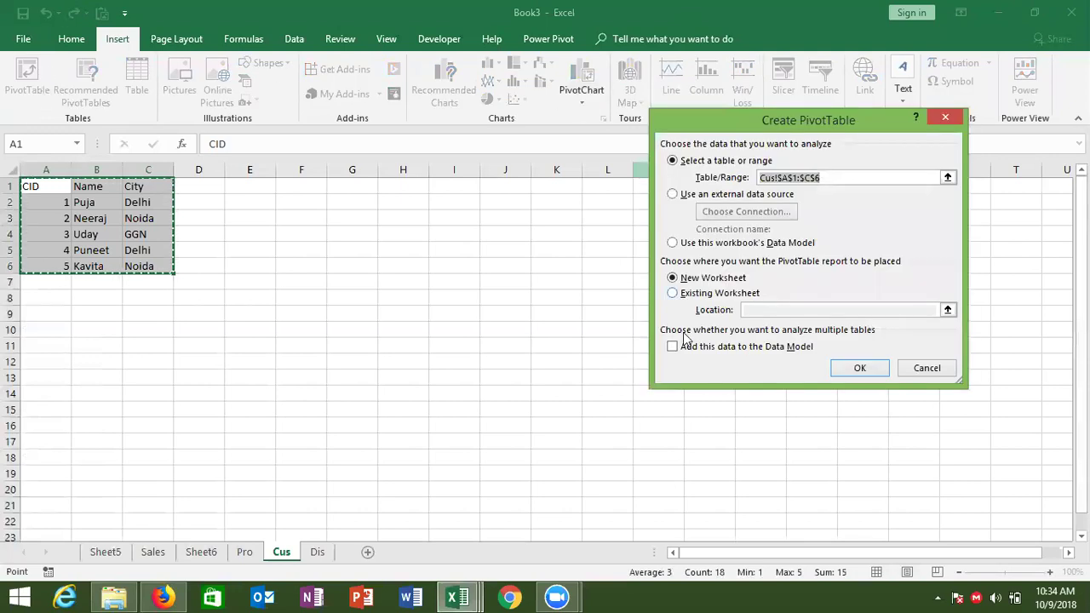
click(672, 352)
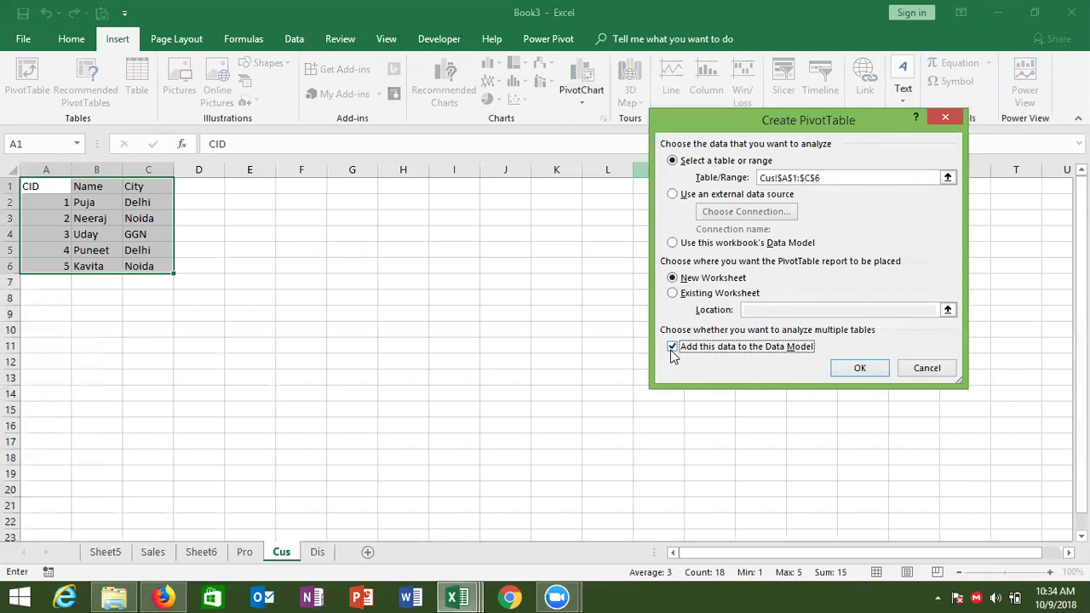
click(845, 370)
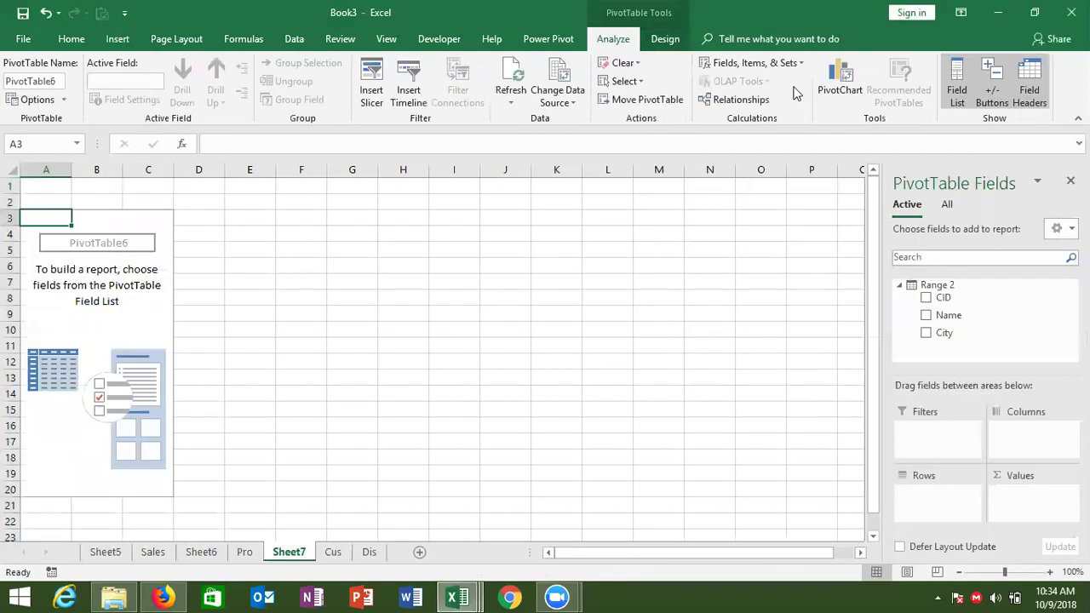
Add a relationship linking Range's CID column to Range 2's CID column.
click(768, 101)
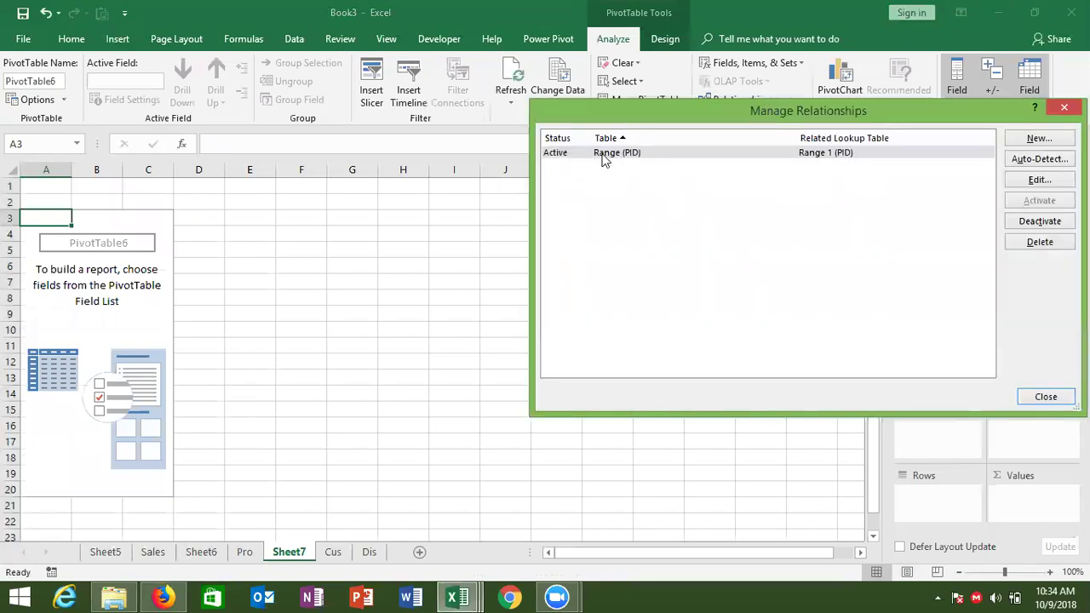
click(1024, 141)
click(689, 243)
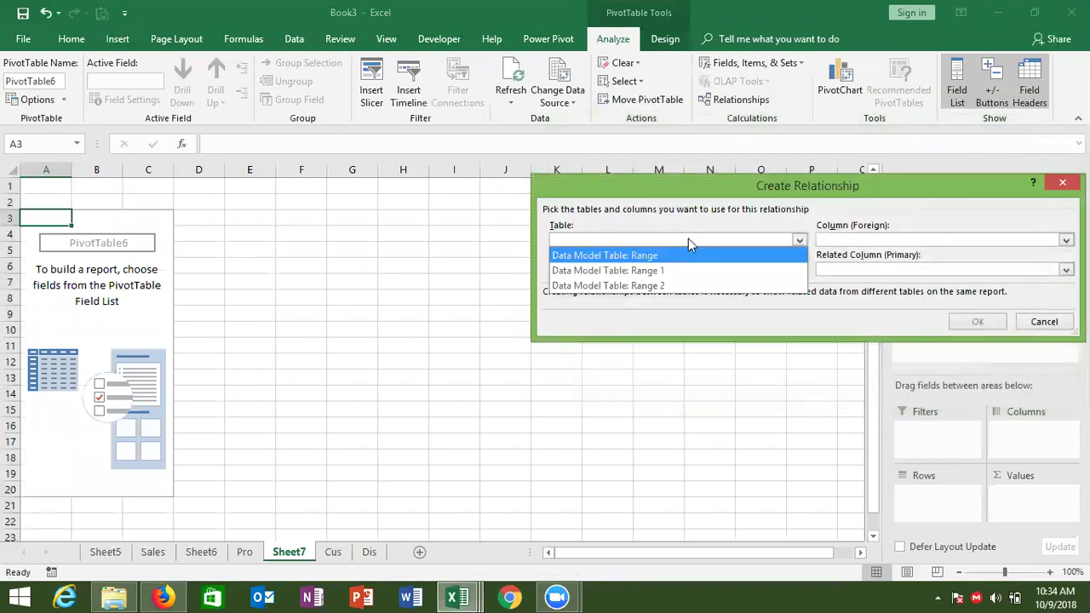
click(686, 255)
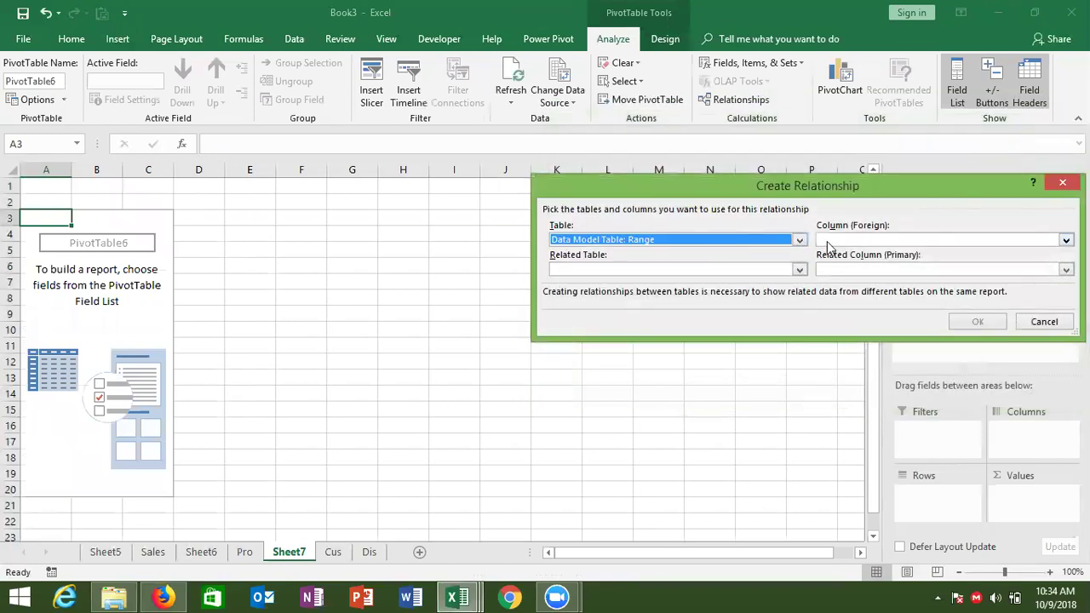
click(827, 242)
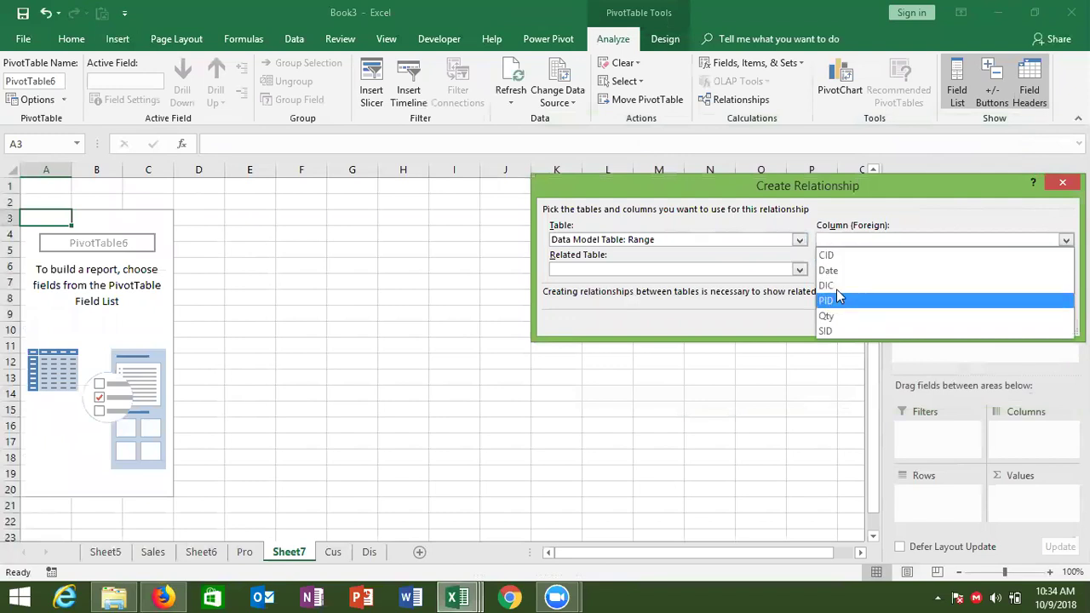
click(837, 258)
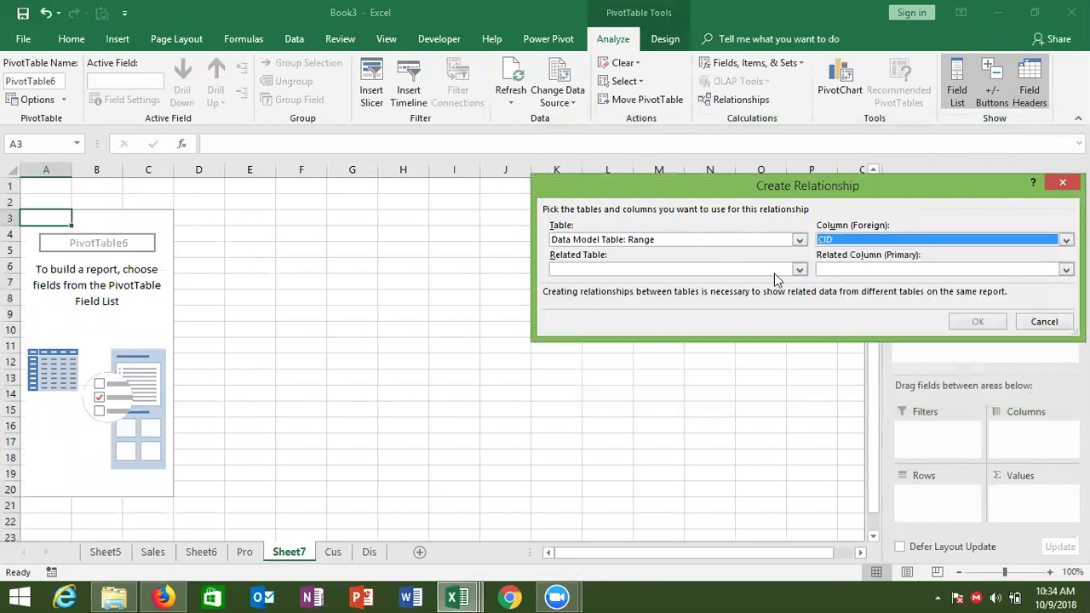
click(776, 271)
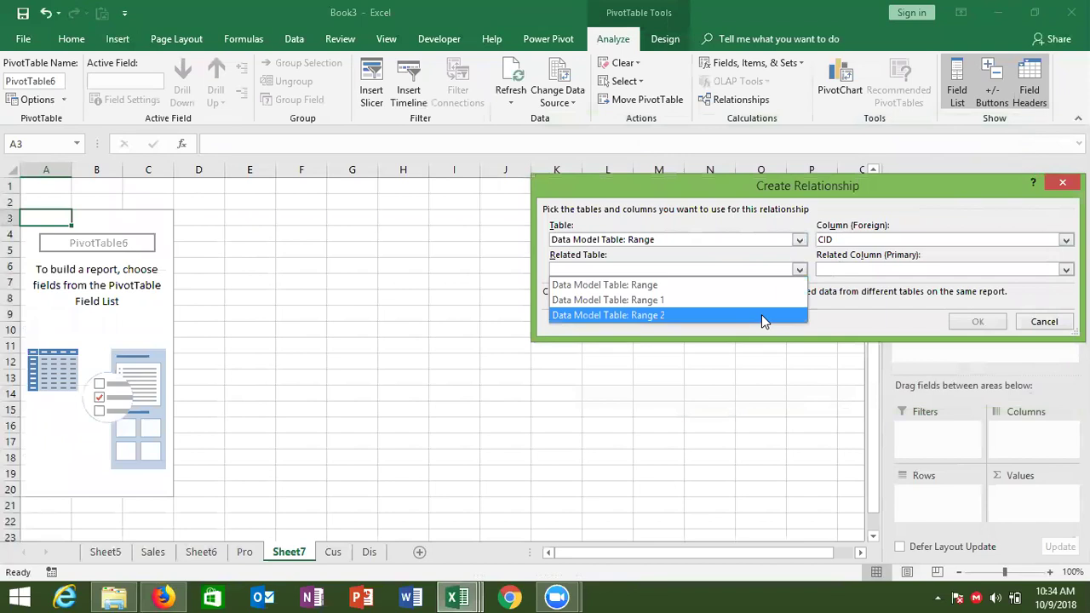
click(761, 314)
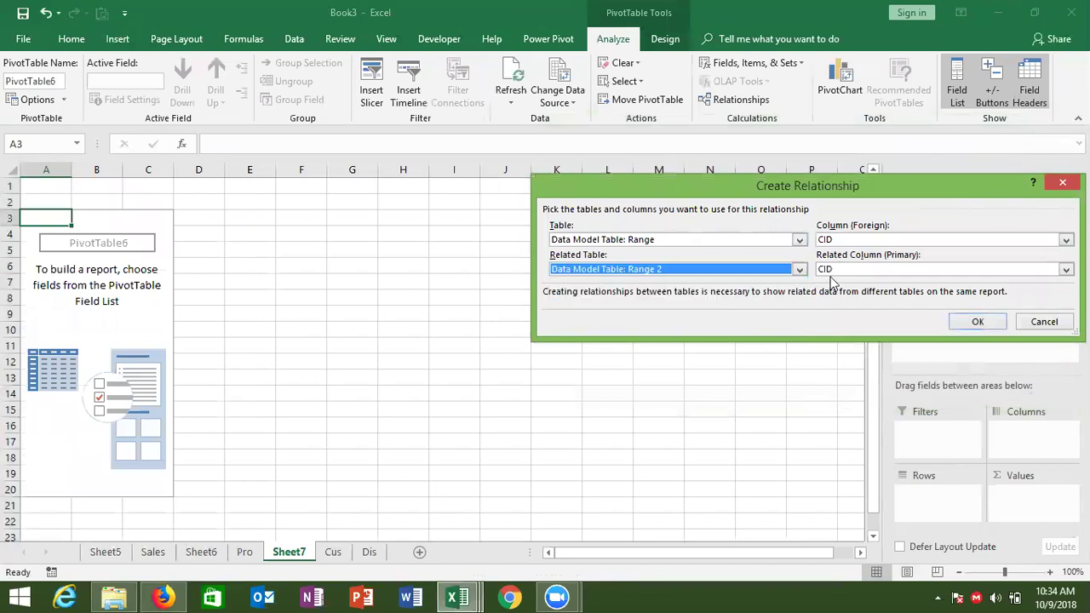
click(979, 323)
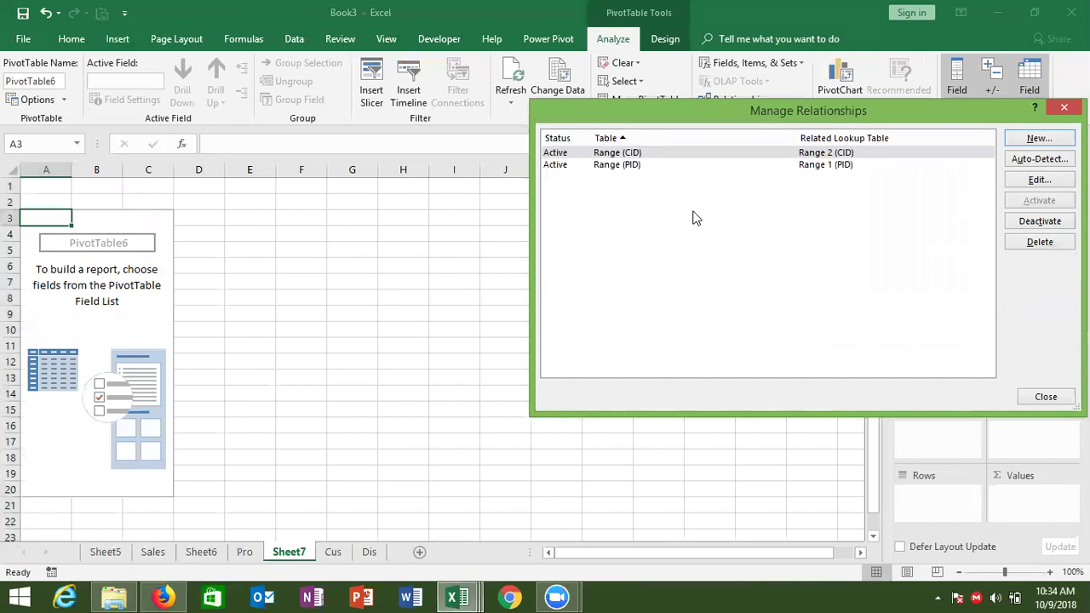
Lay out Range 1 Name as rows, Range 2 Name as columns, and Sum of Qty as values.
click(1040, 400)
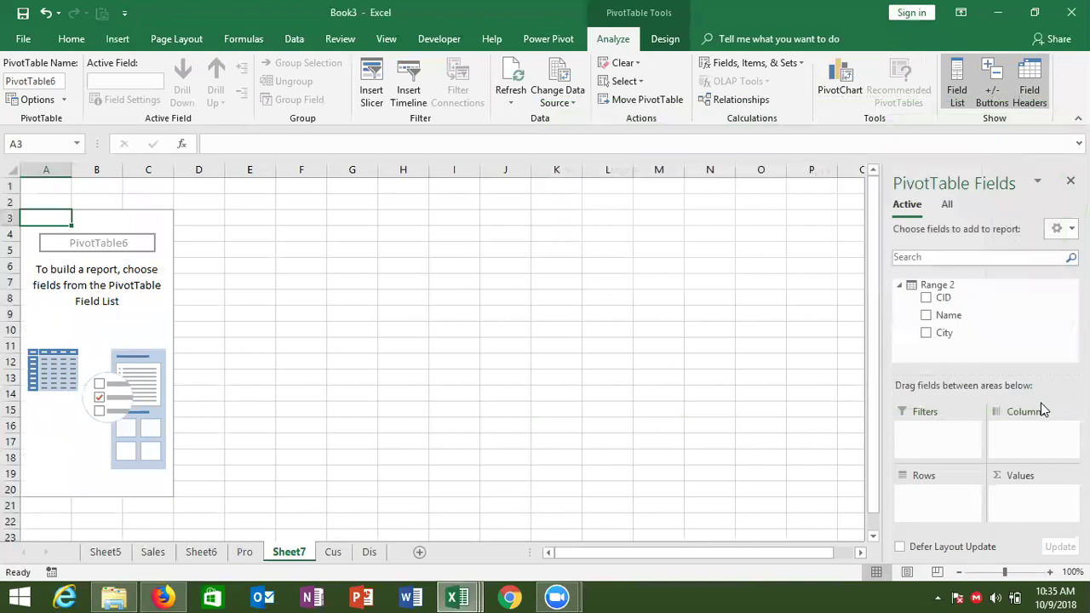
click(946, 206)
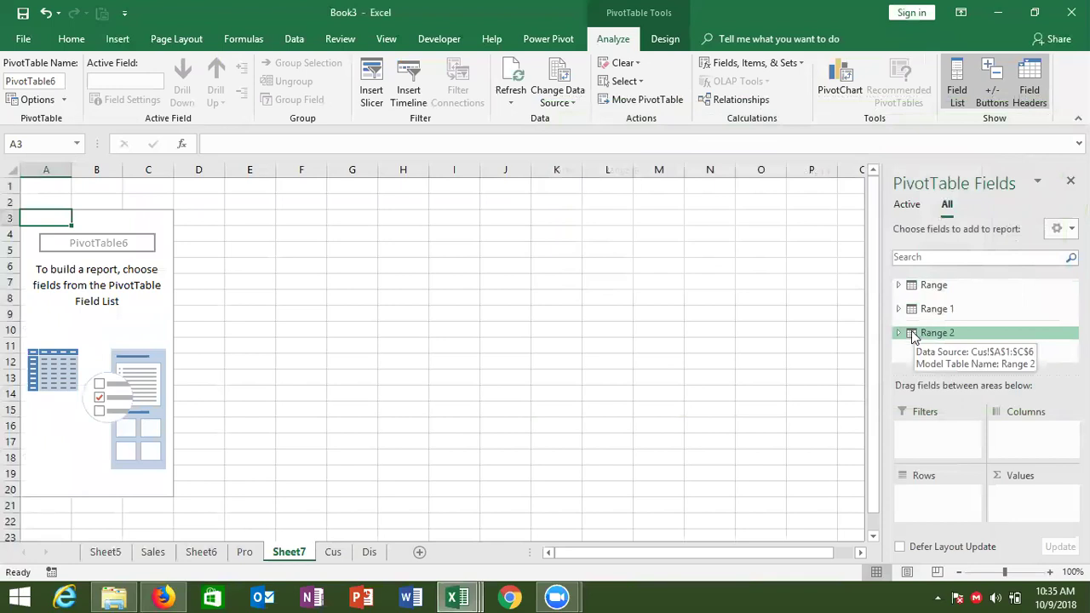
click(906, 311)
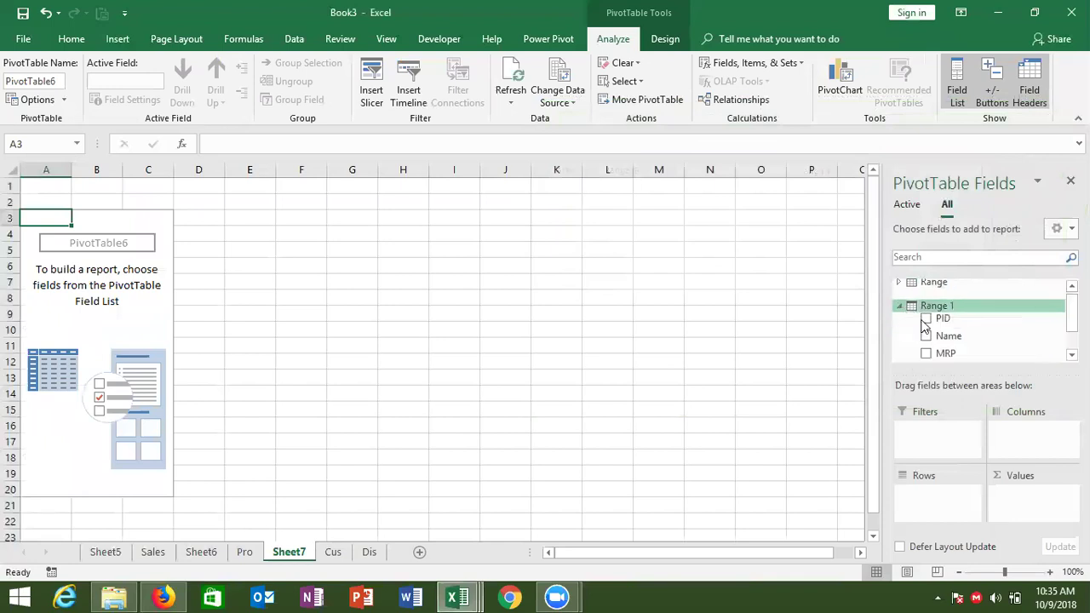
drag(947, 336, 917, 490)
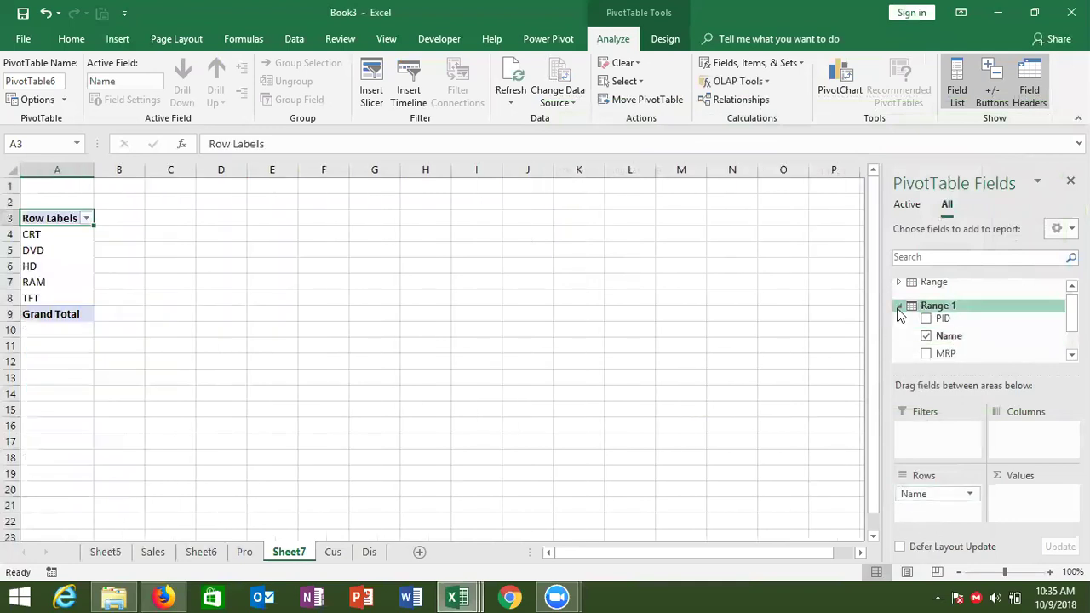
click(899, 306)
click(899, 331)
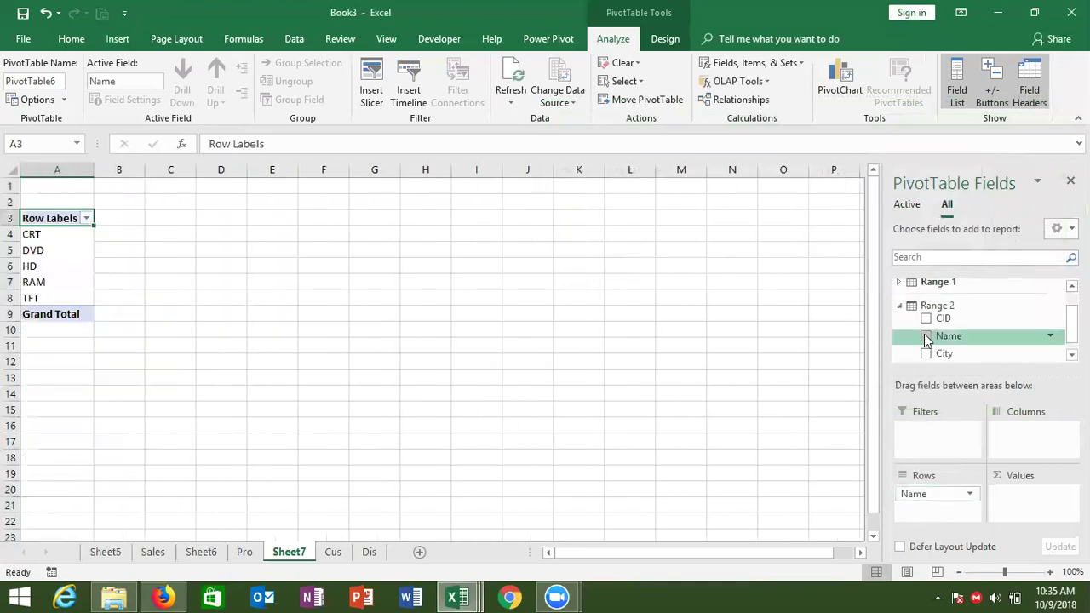
drag(924, 334, 1028, 445)
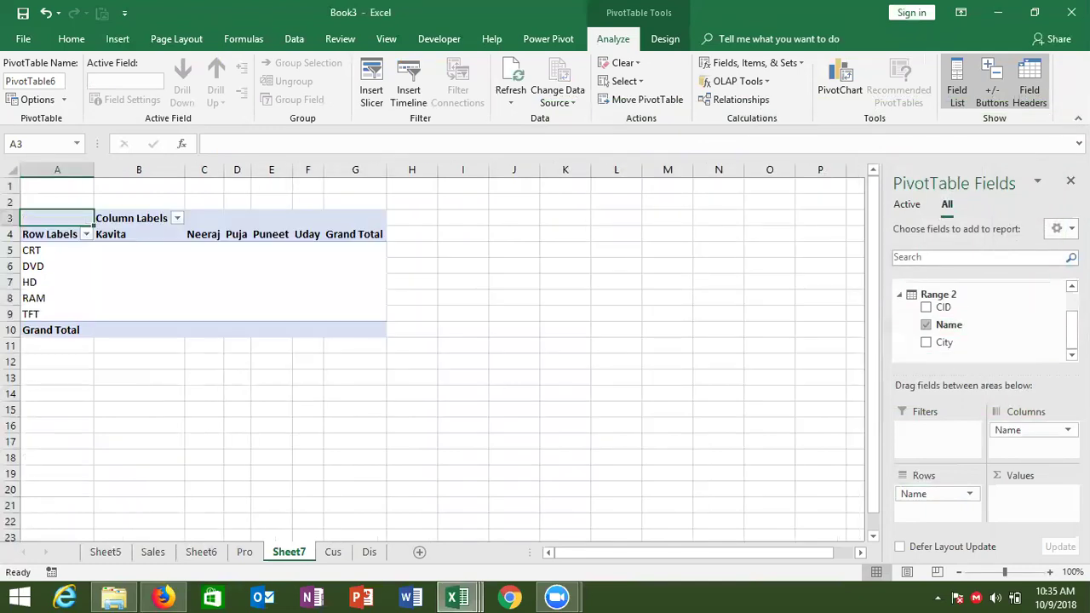
click(1071, 286)
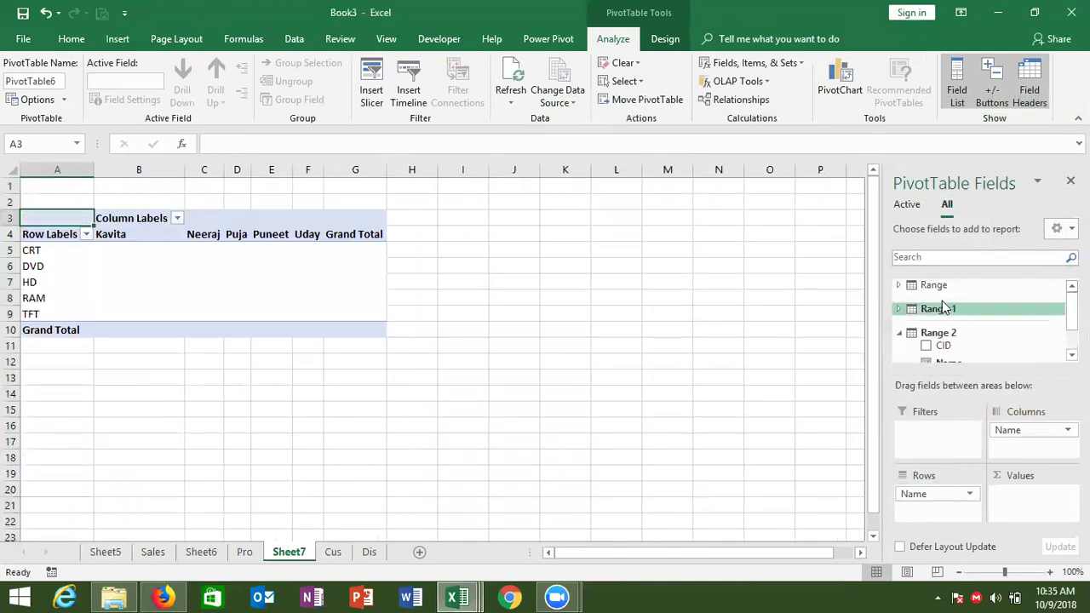
click(898, 286)
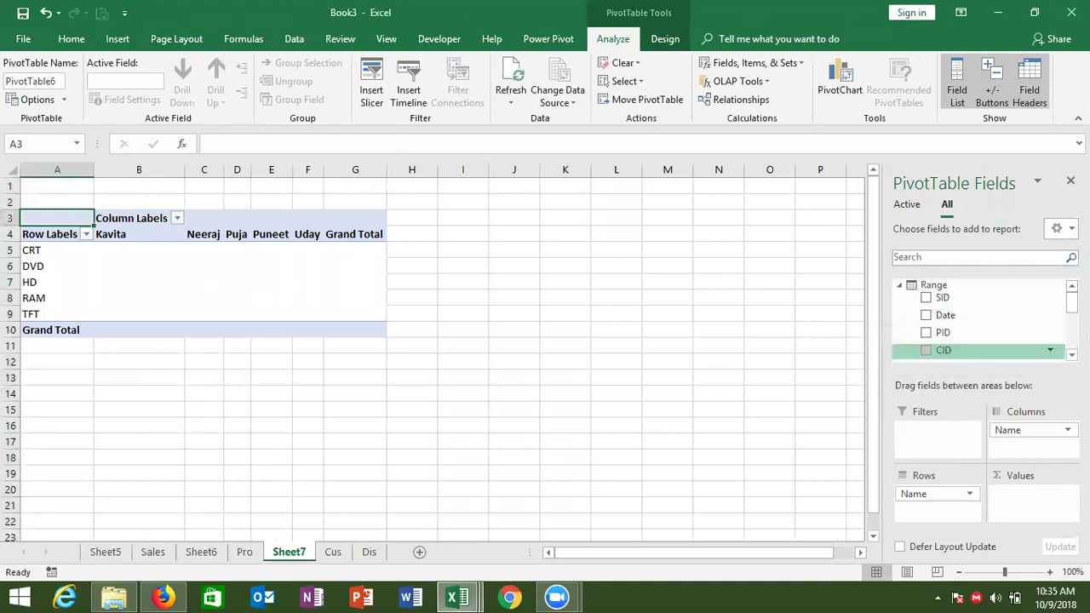
scroll(975, 328, down, 3)
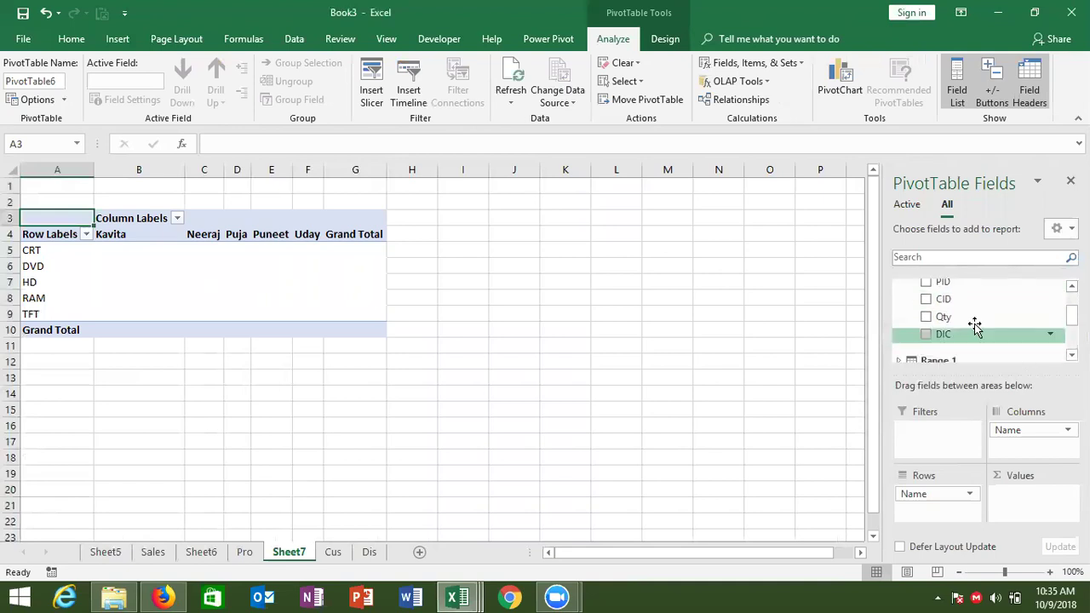
drag(975, 328, 1025, 494)
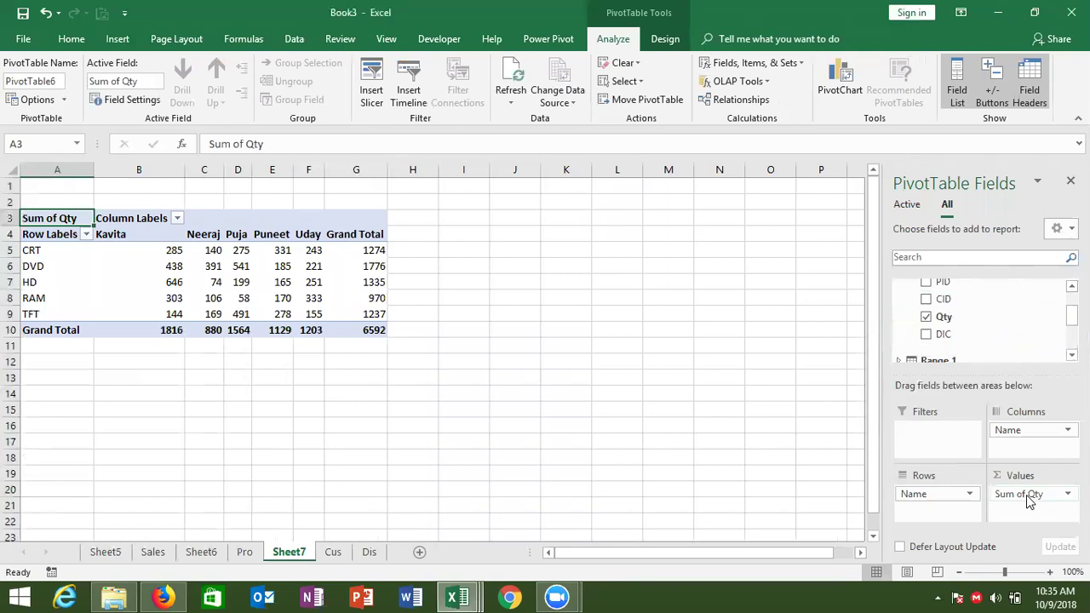
Look over the pivot sheets, then delete Sheet5.
click(104, 553)
click(195, 553)
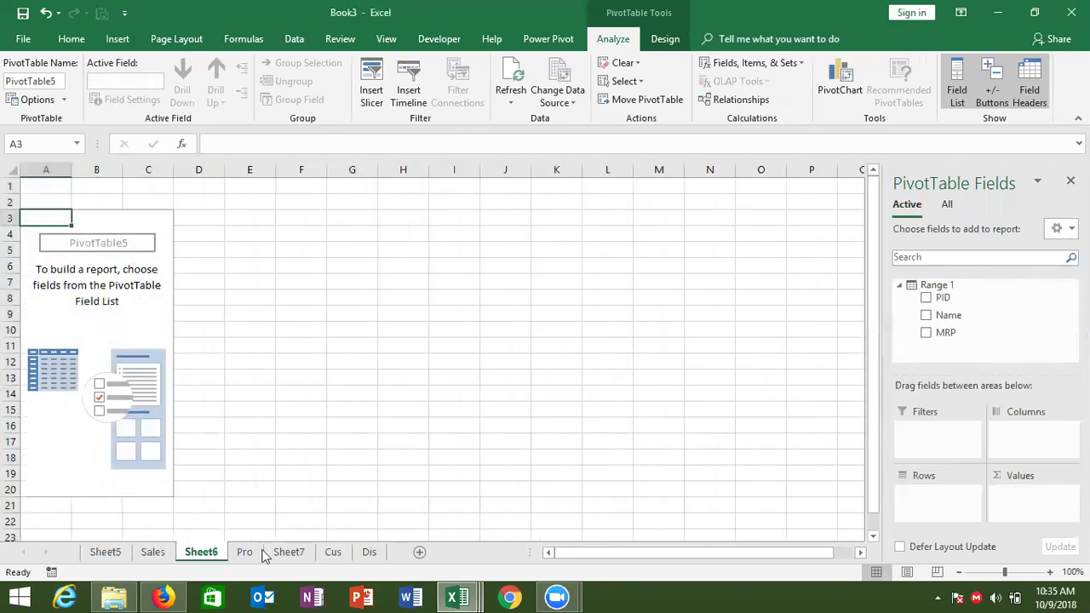
click(274, 553)
click(103, 553)
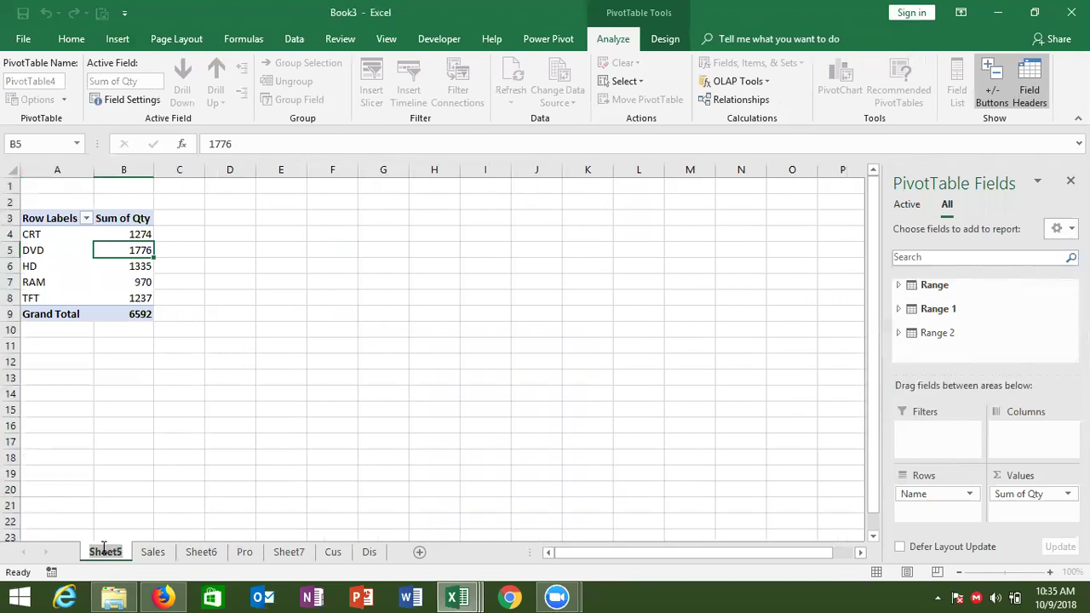
click(107, 521)
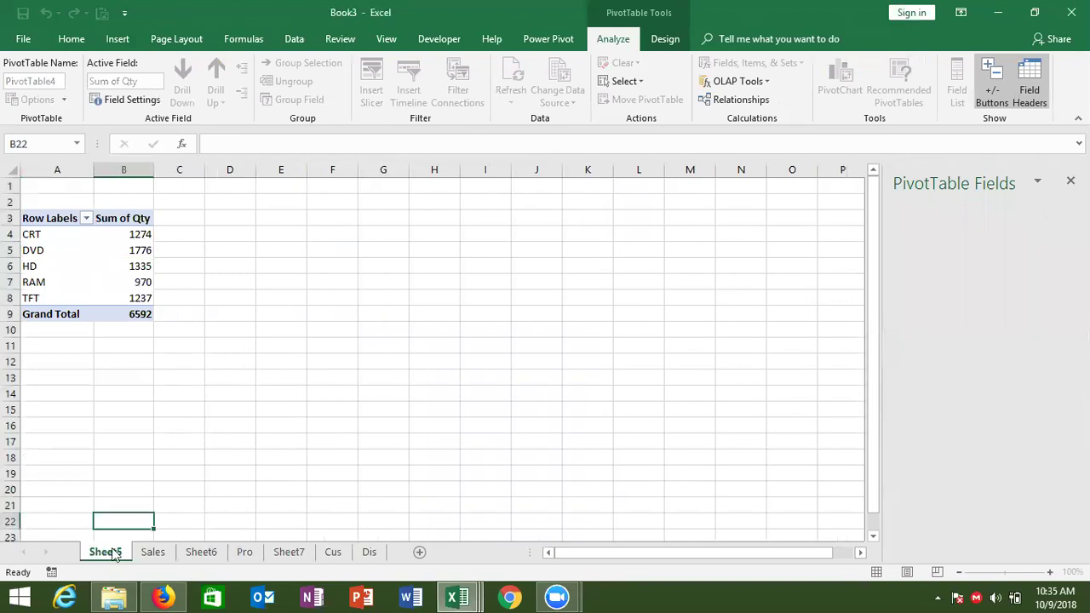
right_click(112, 553)
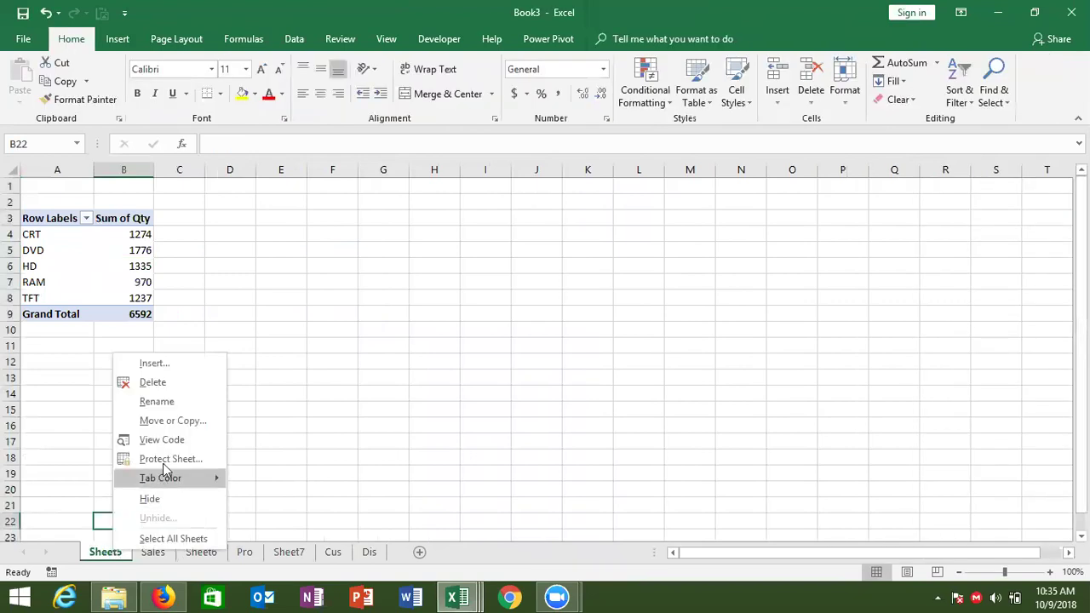
click(153, 382)
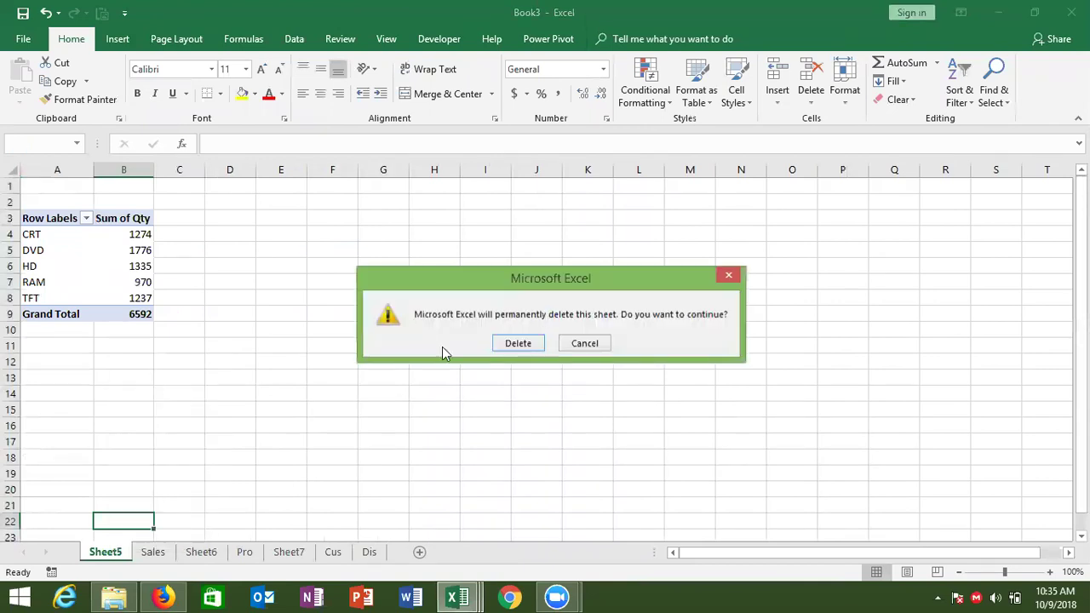
click(516, 343)
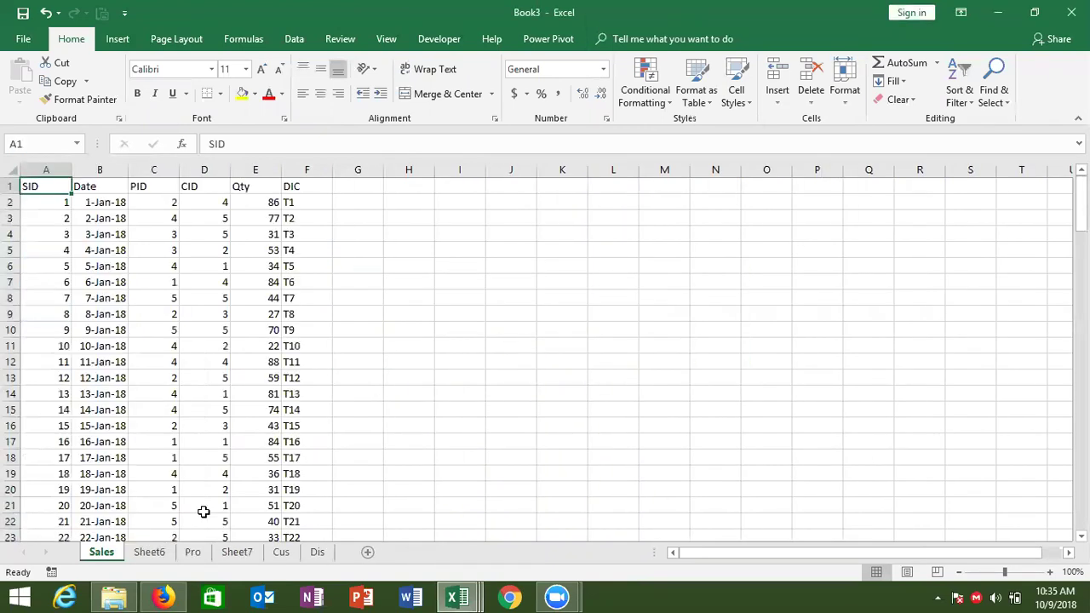
Delete Sheet6 and Sheet7, leaving Sales, Pro, Cus and Dis.
right_click(168, 555)
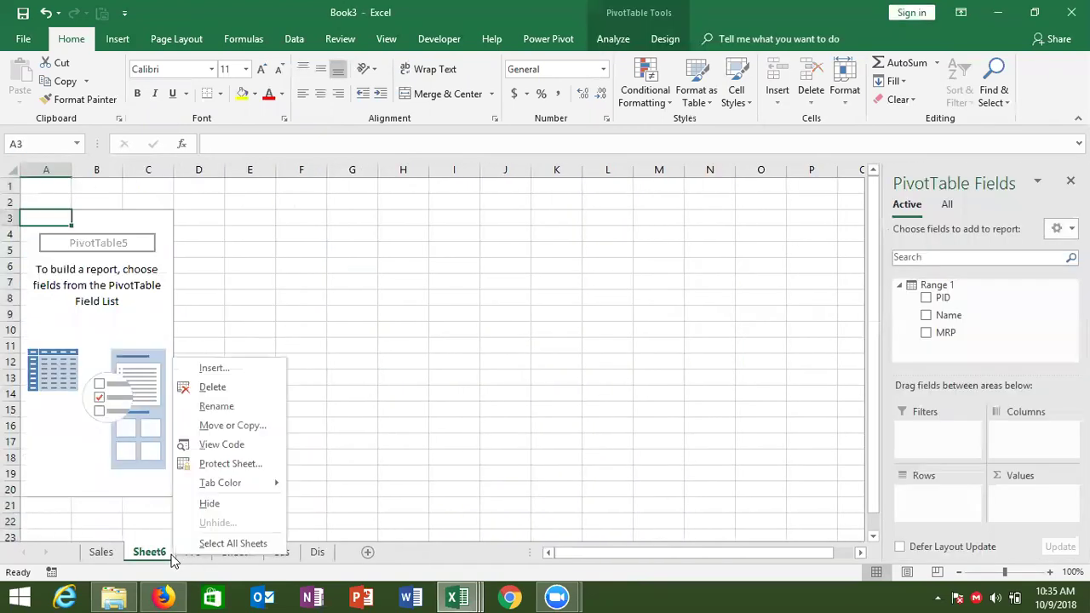
click(213, 387)
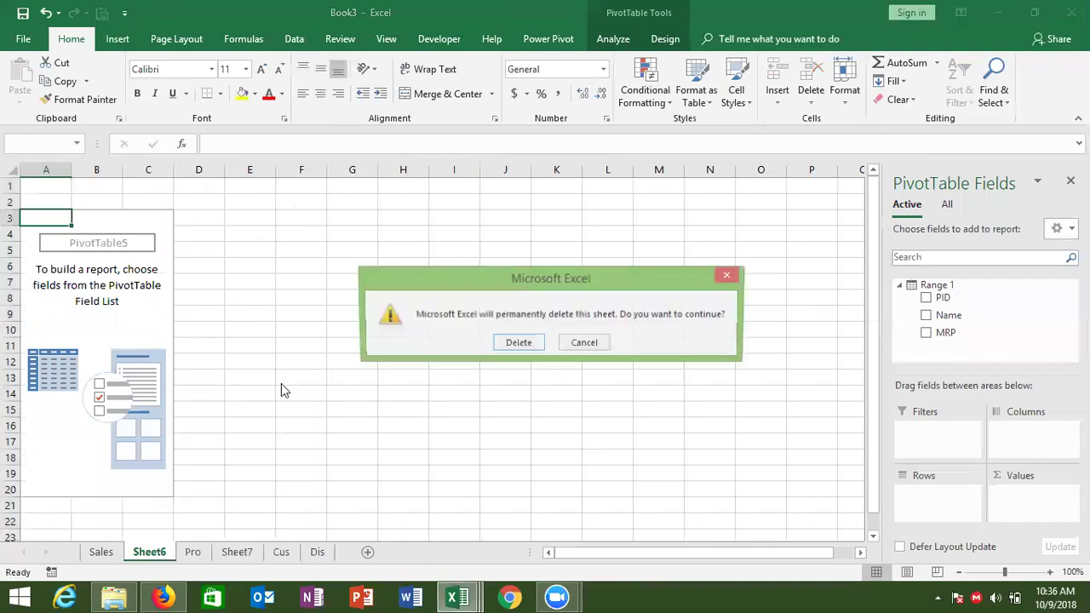
click(526, 342)
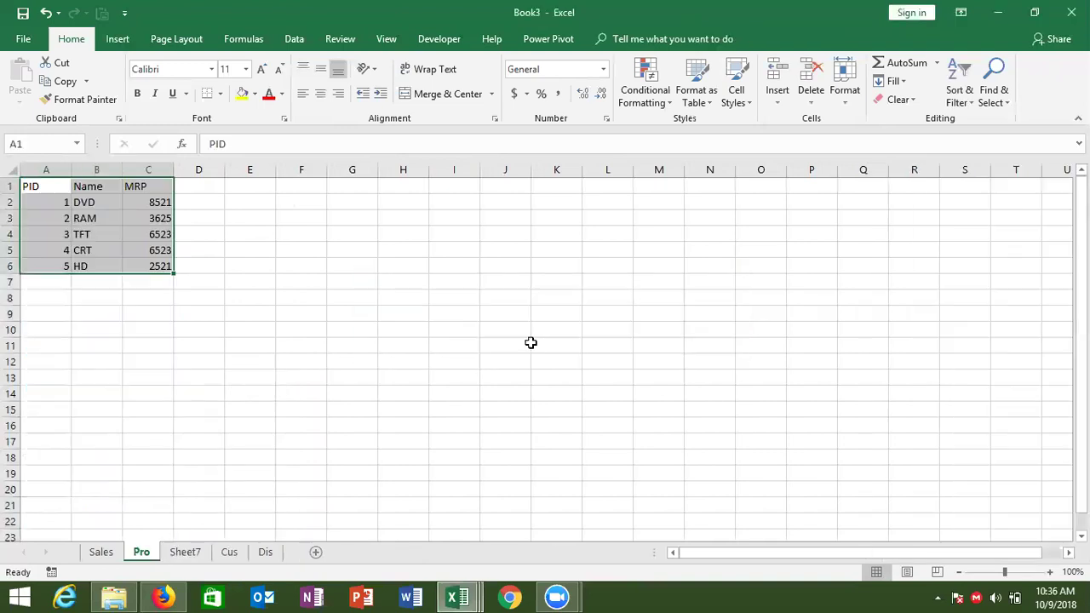
click(185, 553)
right_click(185, 553)
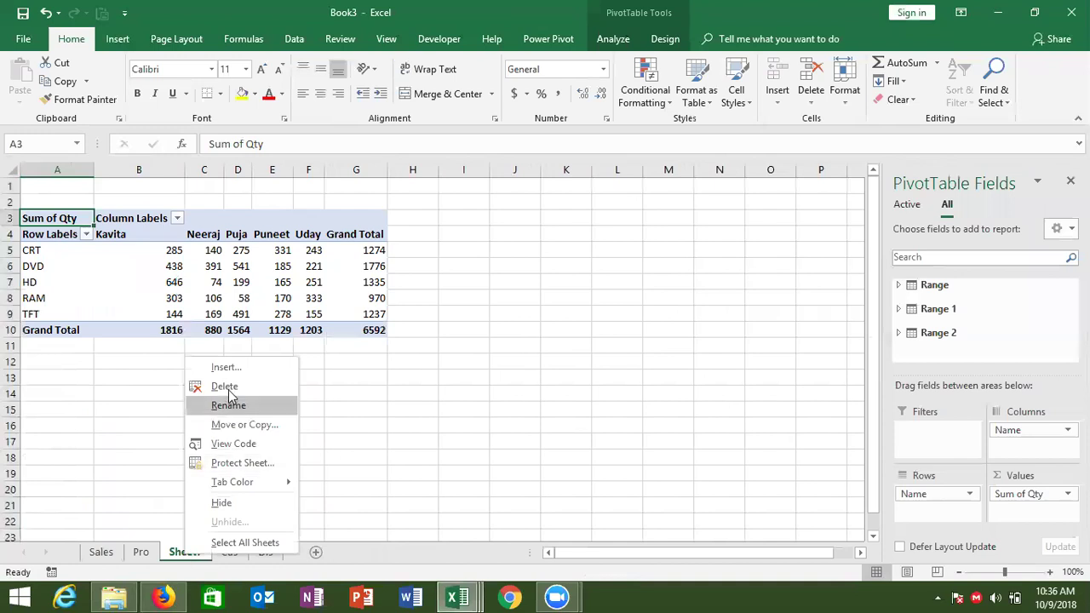
click(225, 387)
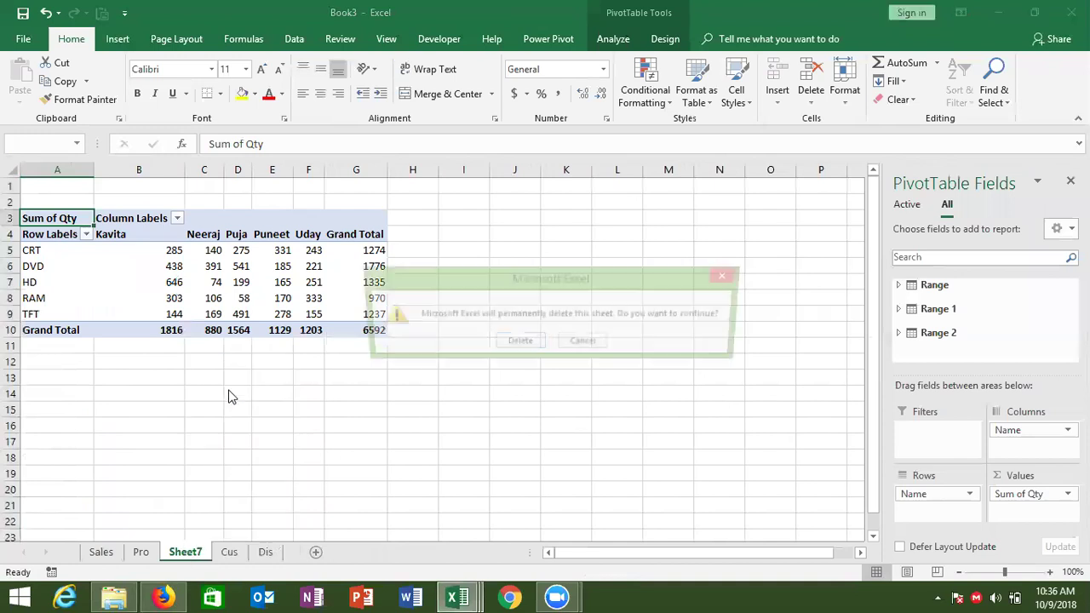
click(517, 344)
Enable the Microsoft Office PowerPivot COM add-in through Excel Options > Add-ins.
click(104, 249)
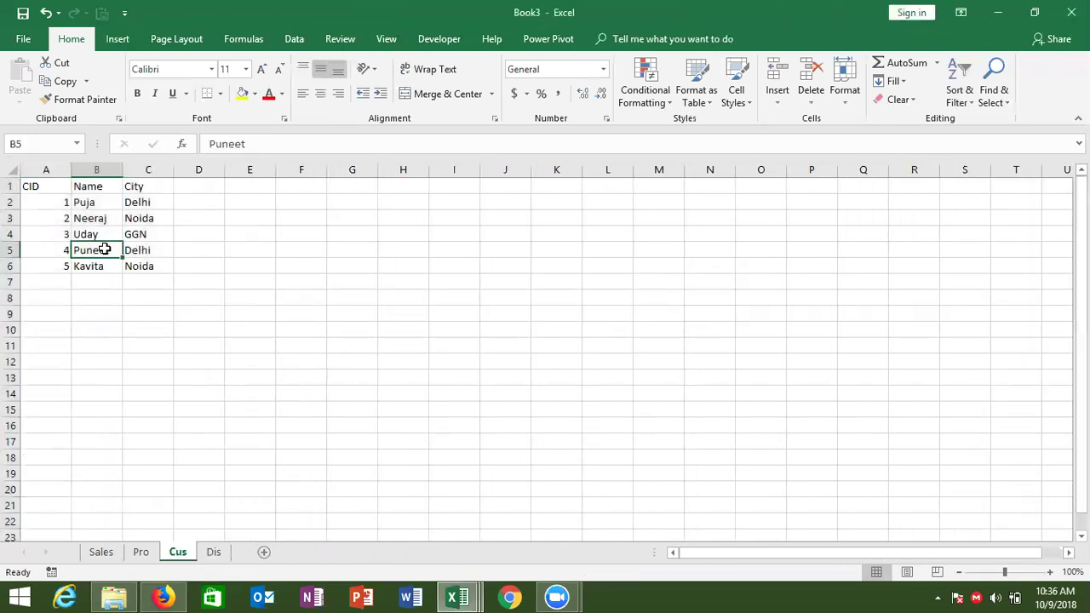
click(545, 39)
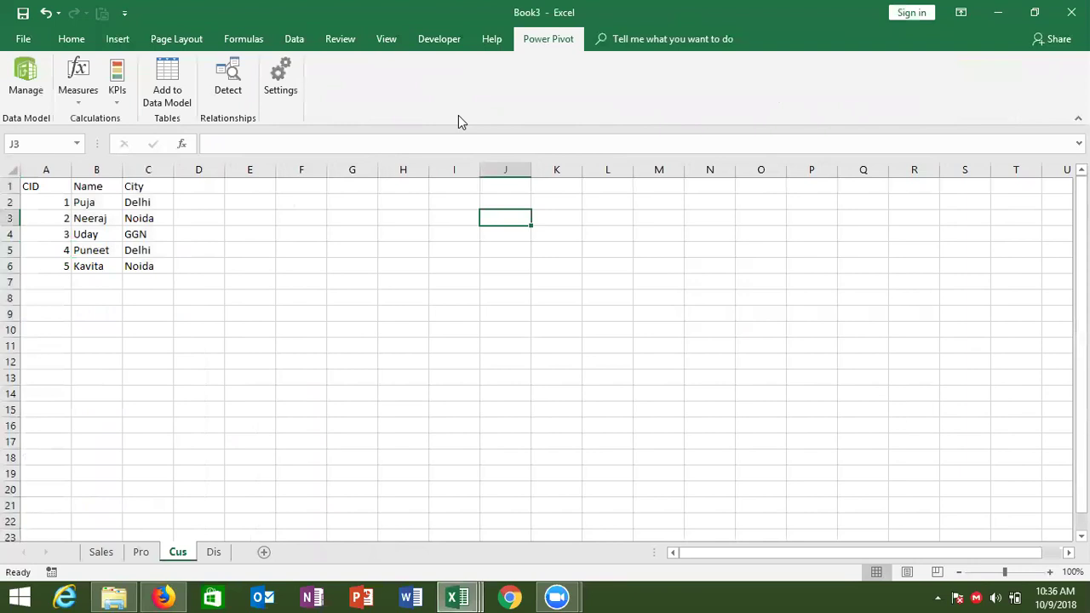
click(26, 42)
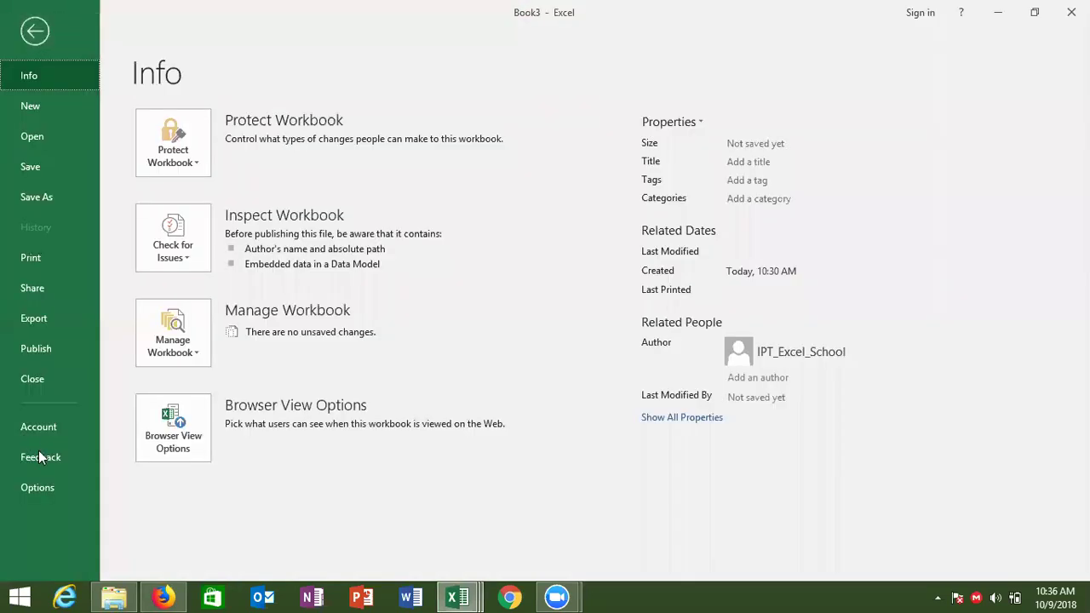
click(38, 487)
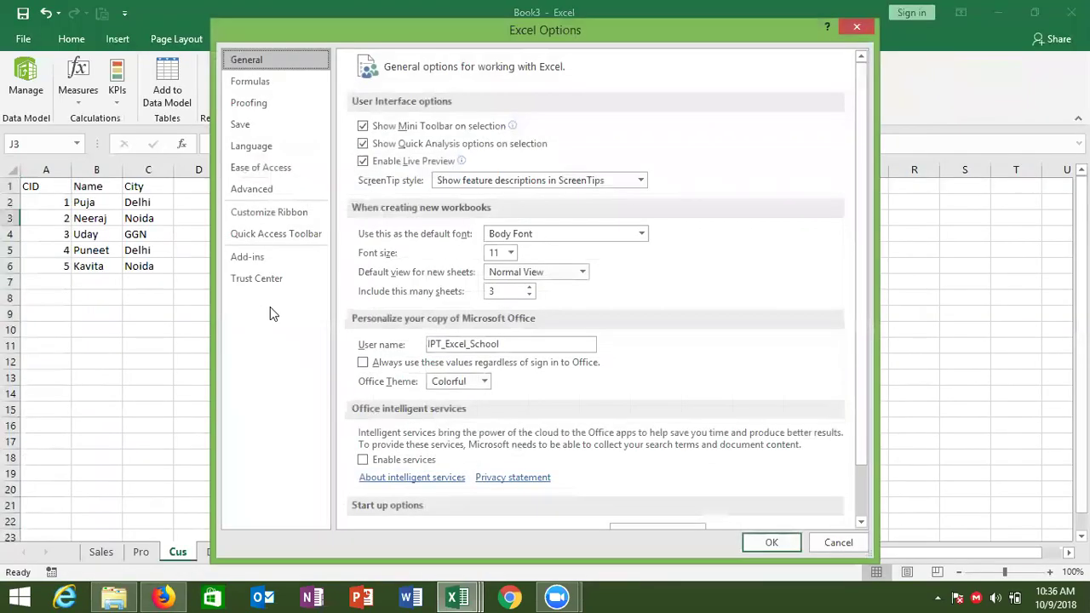
click(258, 257)
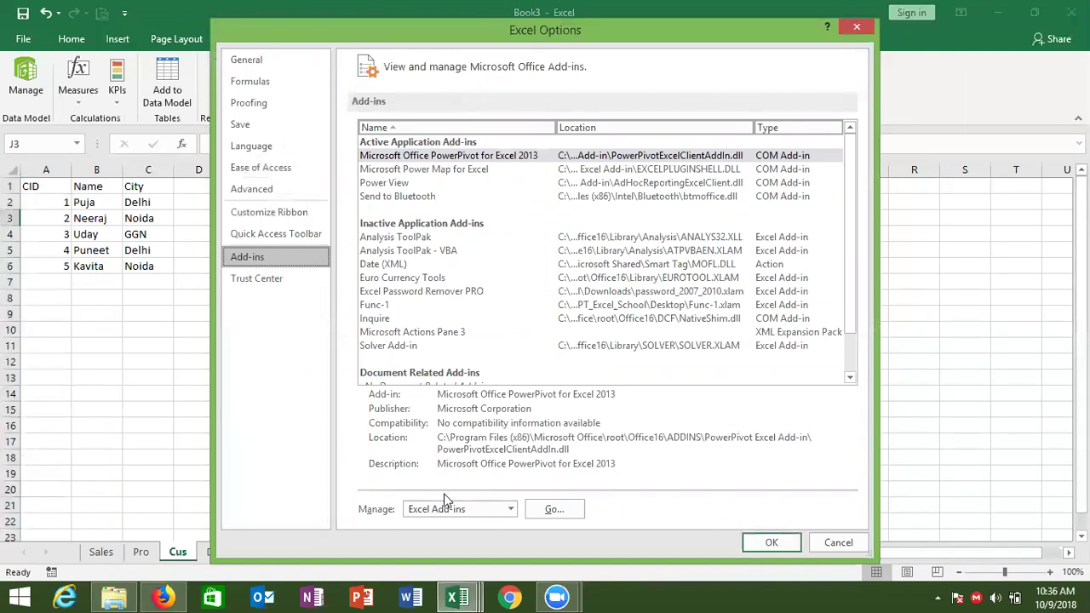
click(509, 511)
click(509, 511)
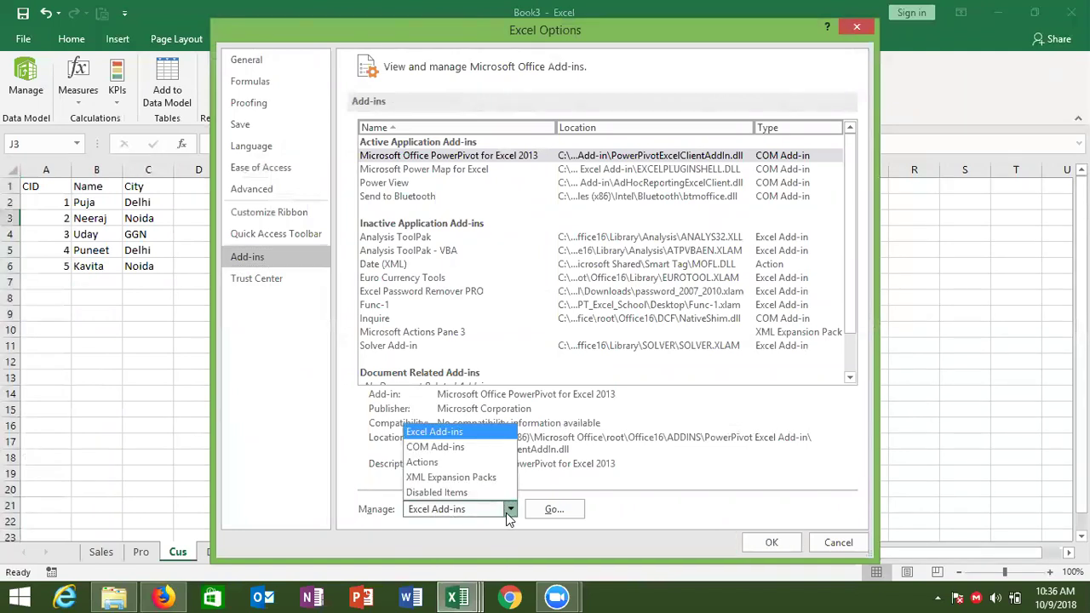
click(466, 448)
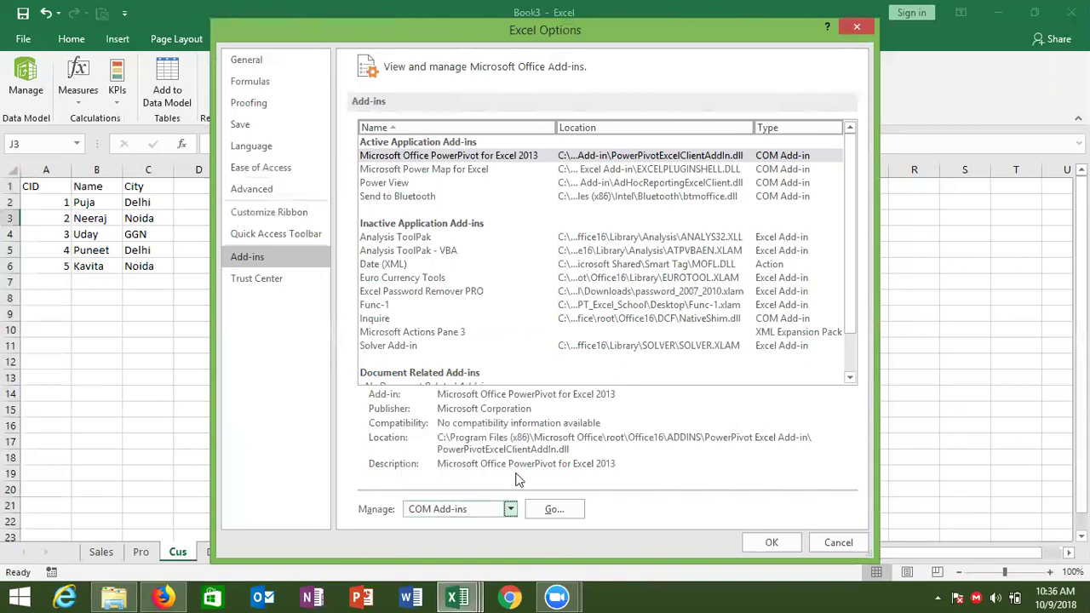
click(551, 511)
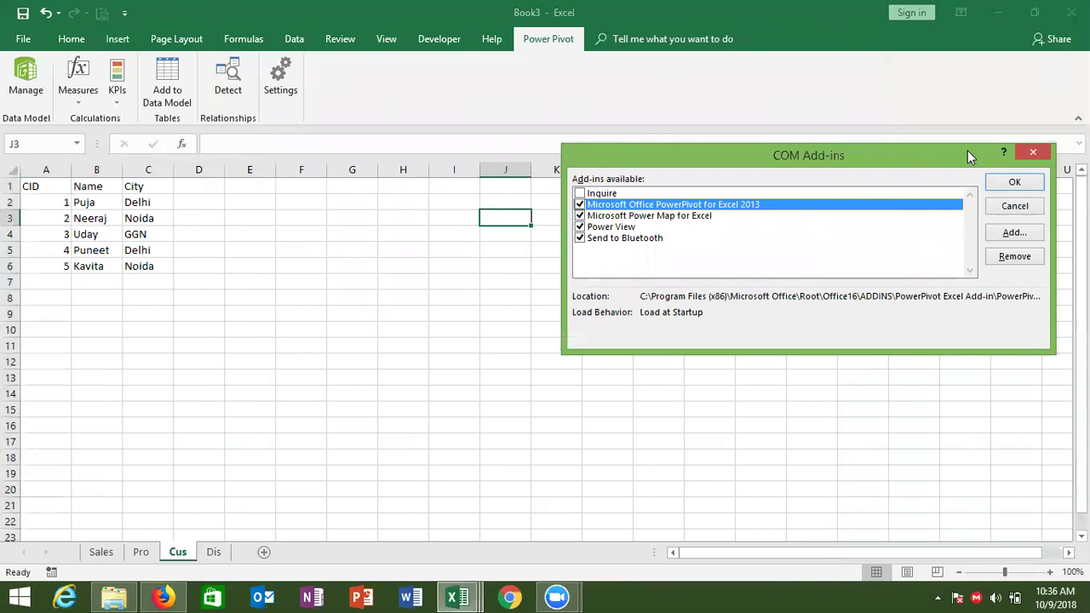
click(1016, 183)
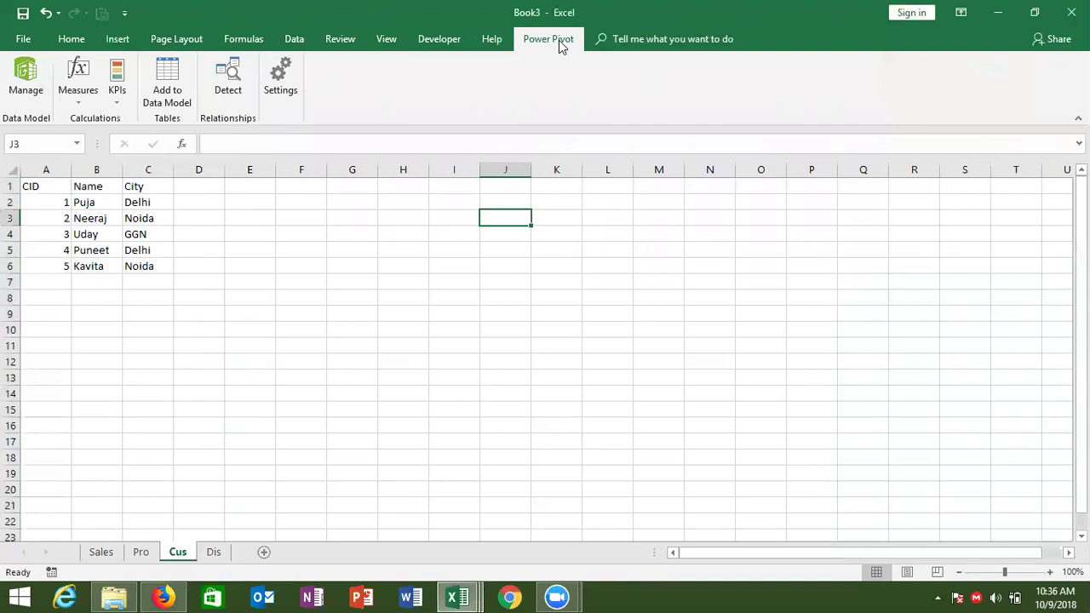
Open Power Pivot Manage from the Sales sheet and browse the Range, Range 1 and Range 2 tables.
click(116, 553)
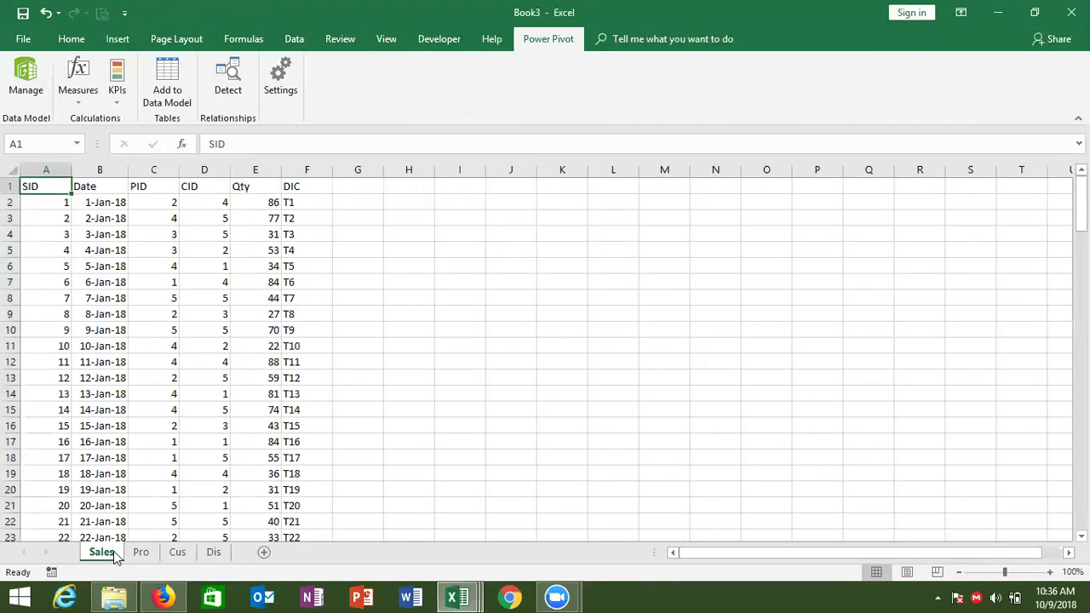
click(35, 101)
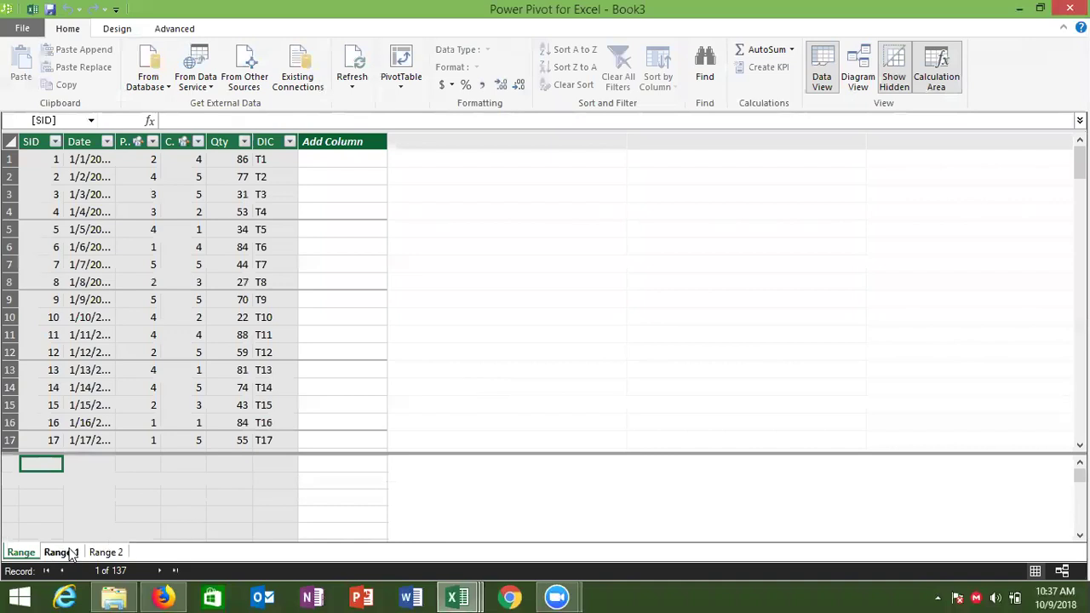
click(60, 553)
click(91, 552)
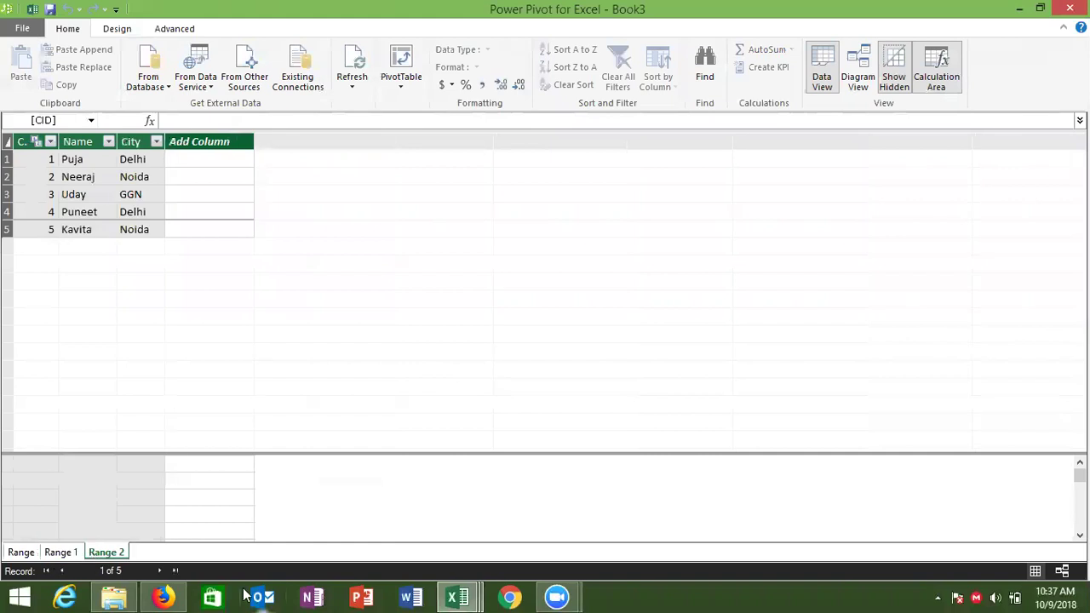
click(456, 596)
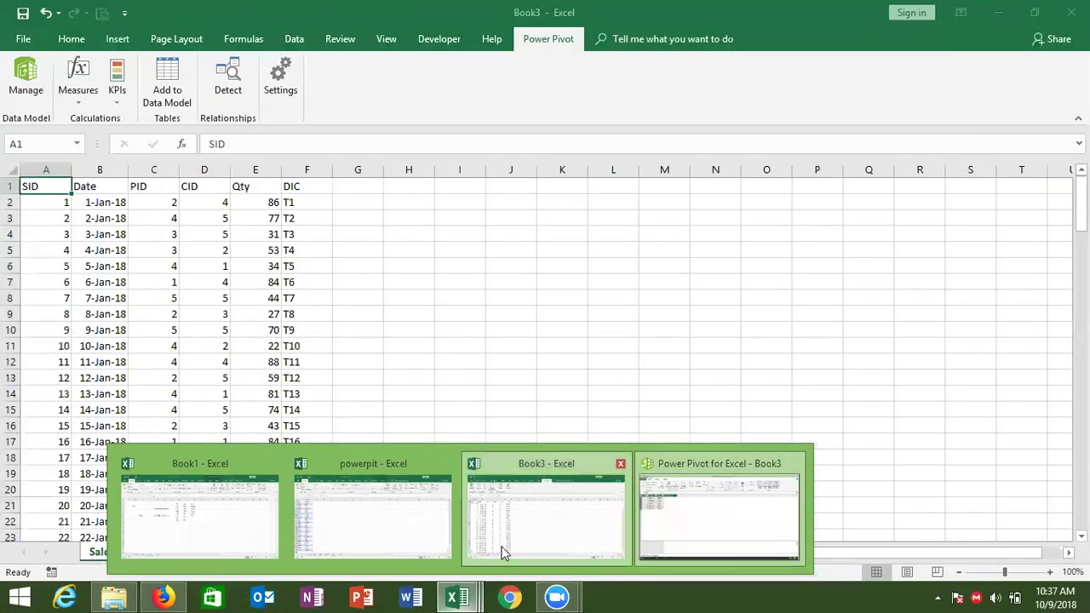
Add the Dis sheet's A1:B138 DIC and TNAme data to the Data Model with headers.
click(504, 550)
click(213, 552)
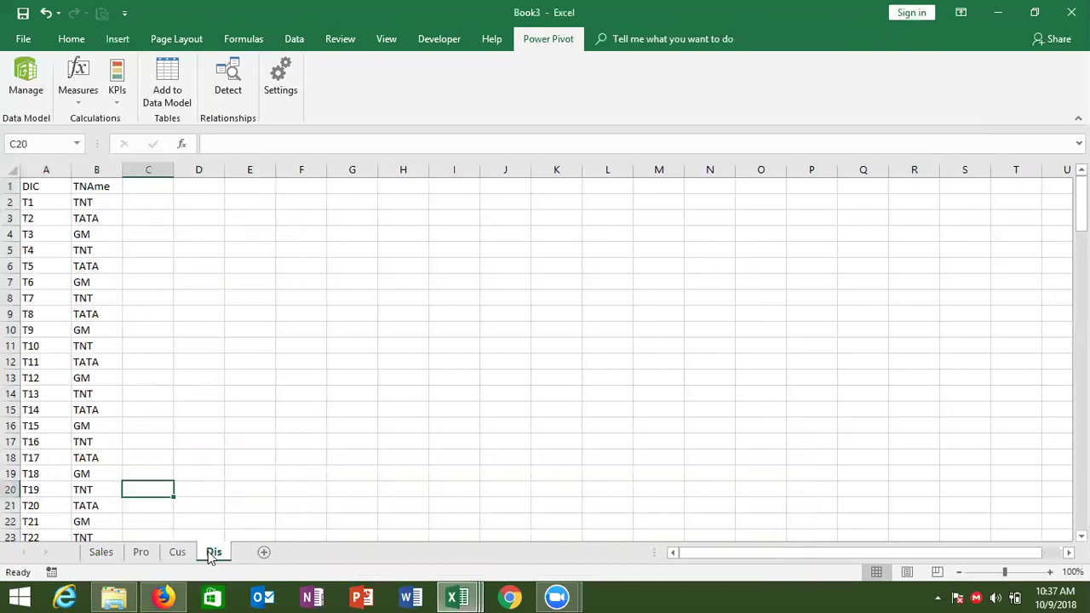
click(36, 184)
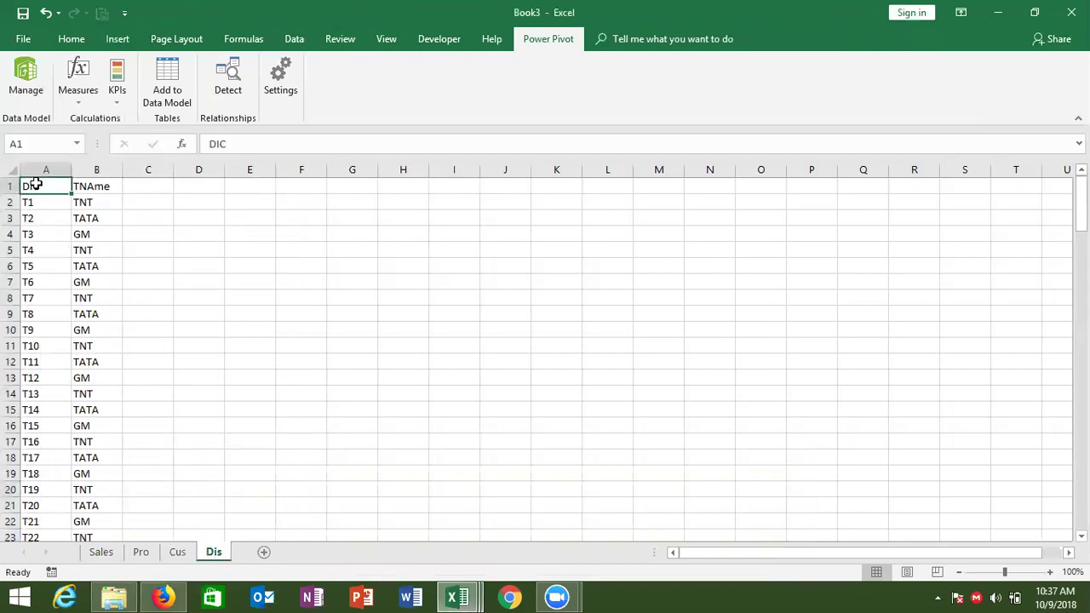
key(ctrl+shift+Right)
key(ctrl+shift+Down)
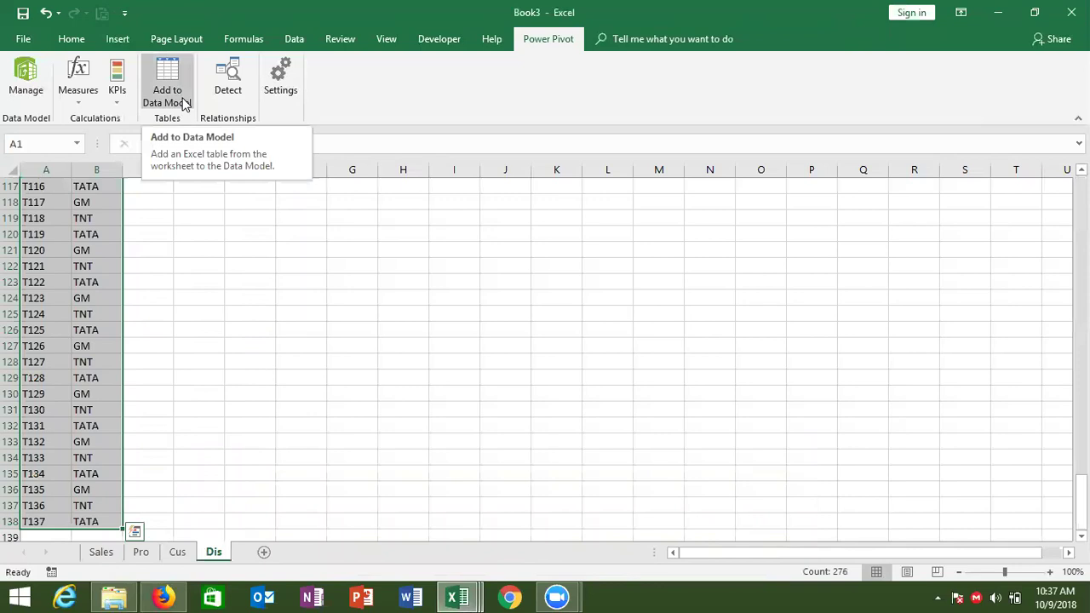
click(182, 103)
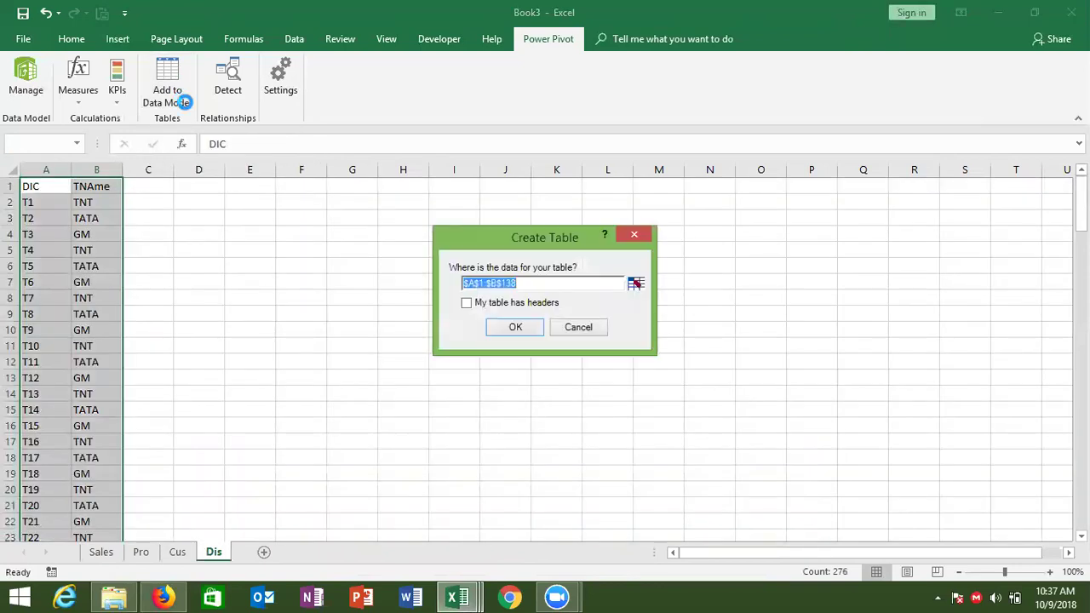
click(466, 304)
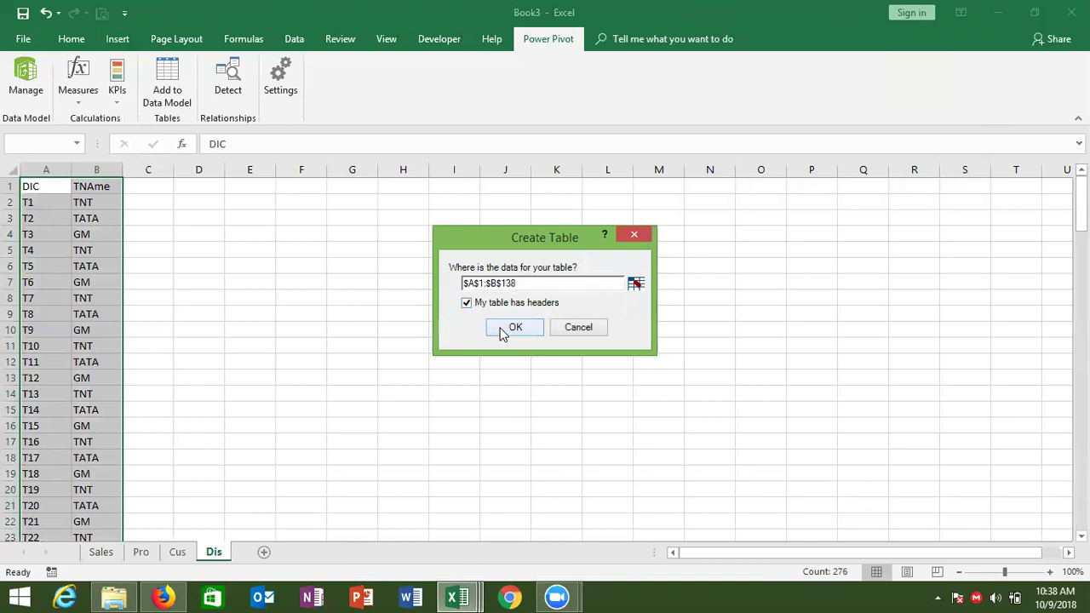
click(514, 328)
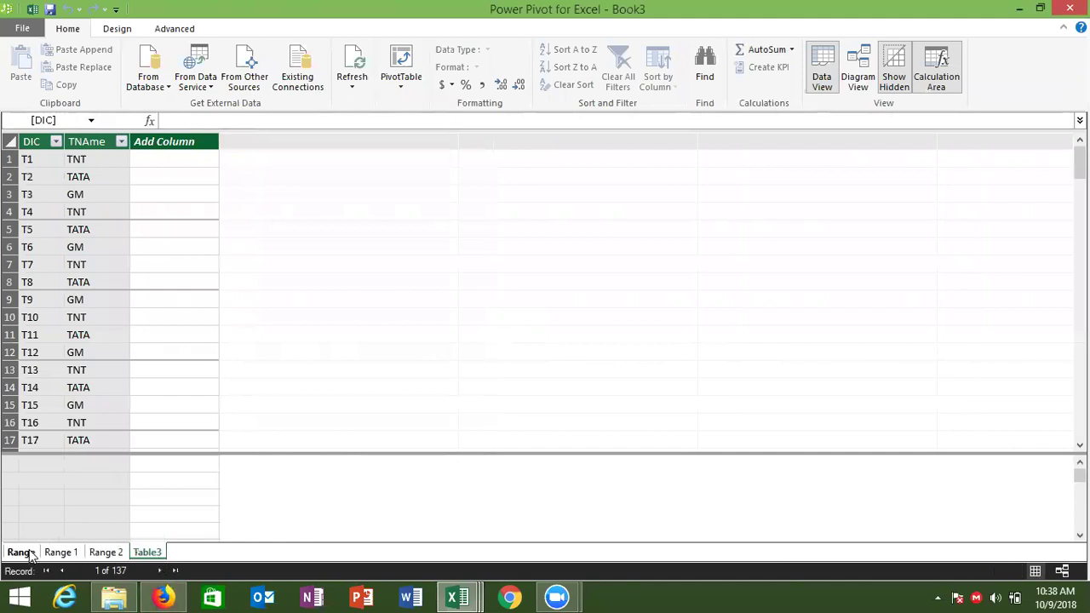
Review the four model tables and rename Range to Sales.
click(22, 553)
click(62, 552)
click(102, 553)
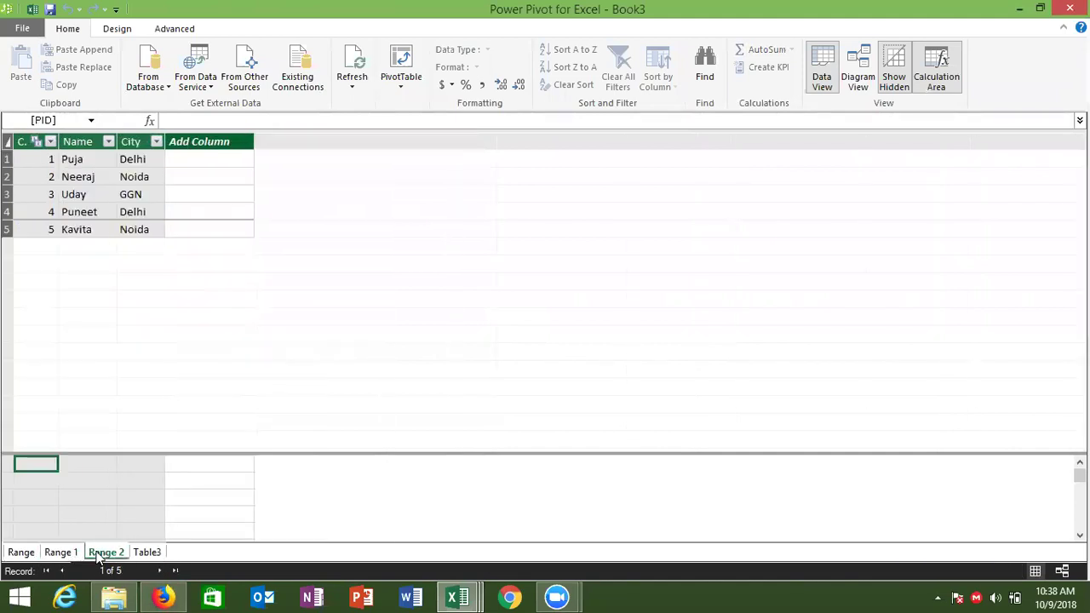
click(147, 553)
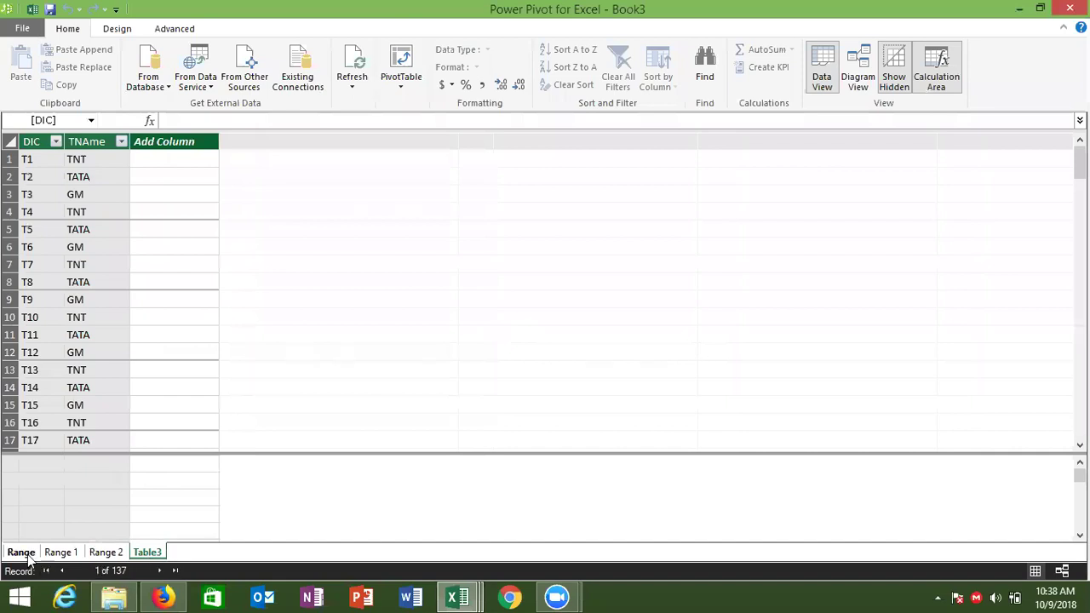
double_click(22, 553)
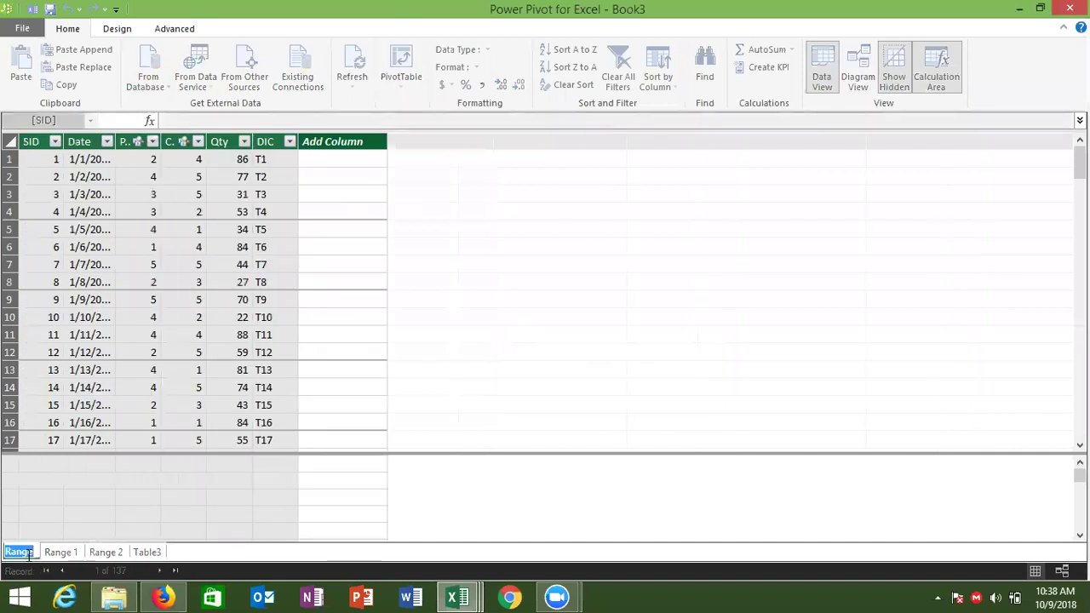
text(Sales)
key(Return)
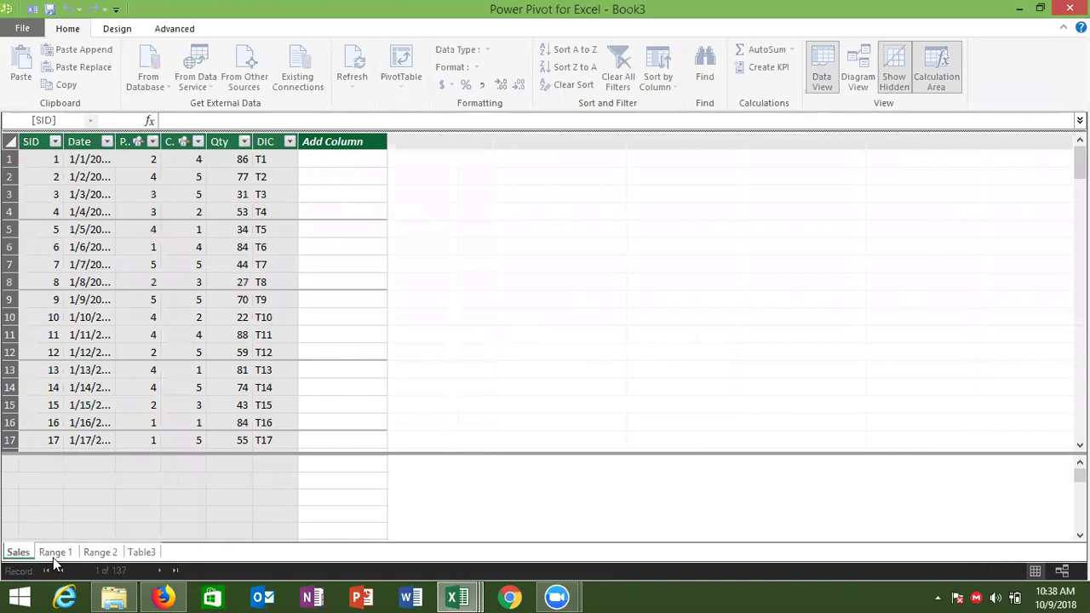
Rename Range 1 to Pro, Range 2 to Cust and Table3 to Dis.
double_click(54, 553)
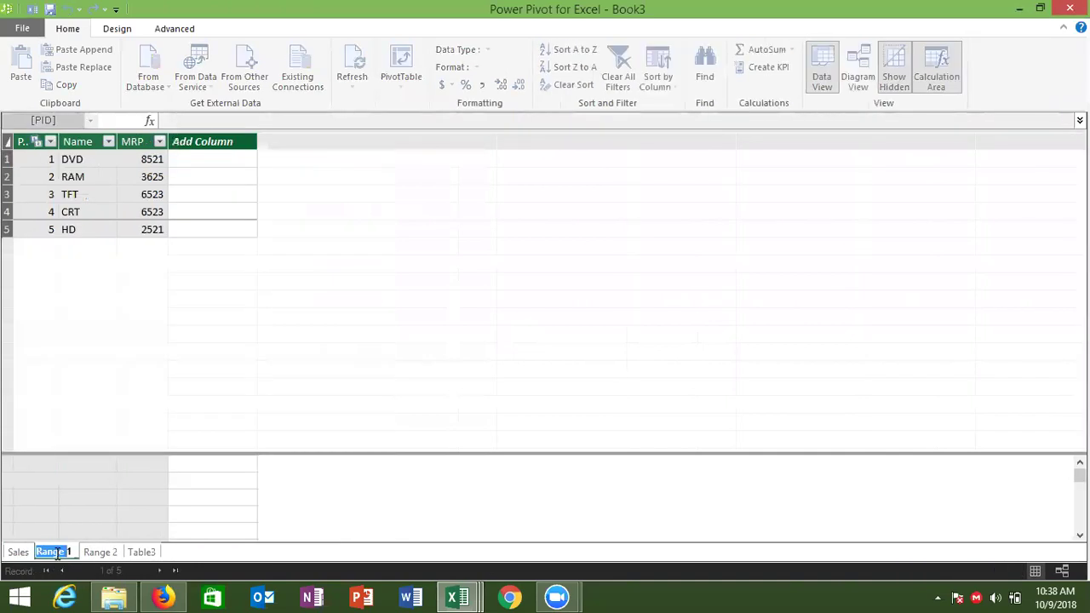
text(1)
key(BackSpace)
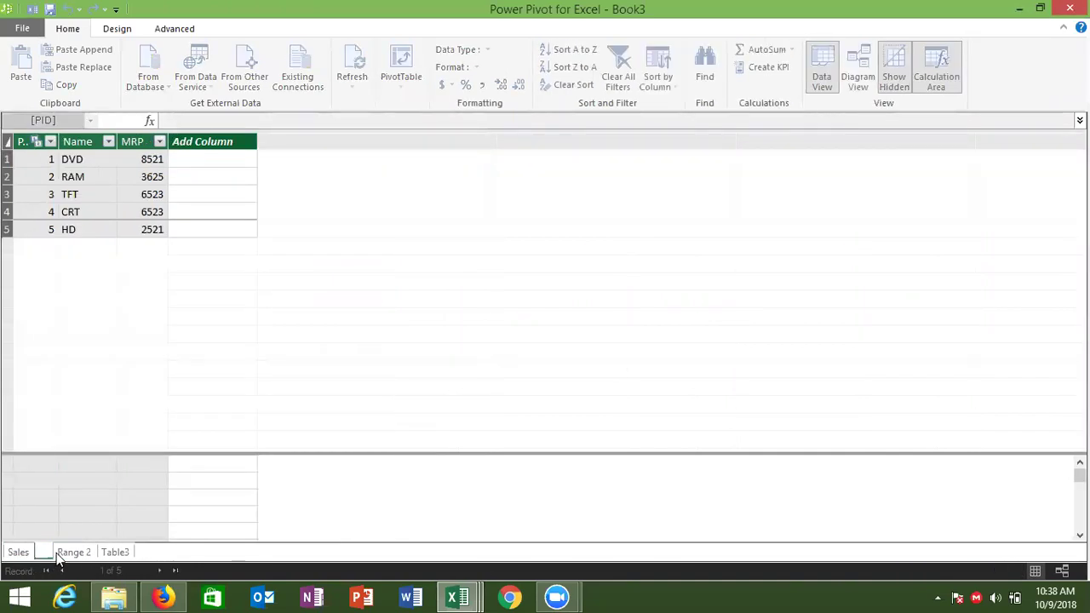
text(Pro)
click(75, 554)
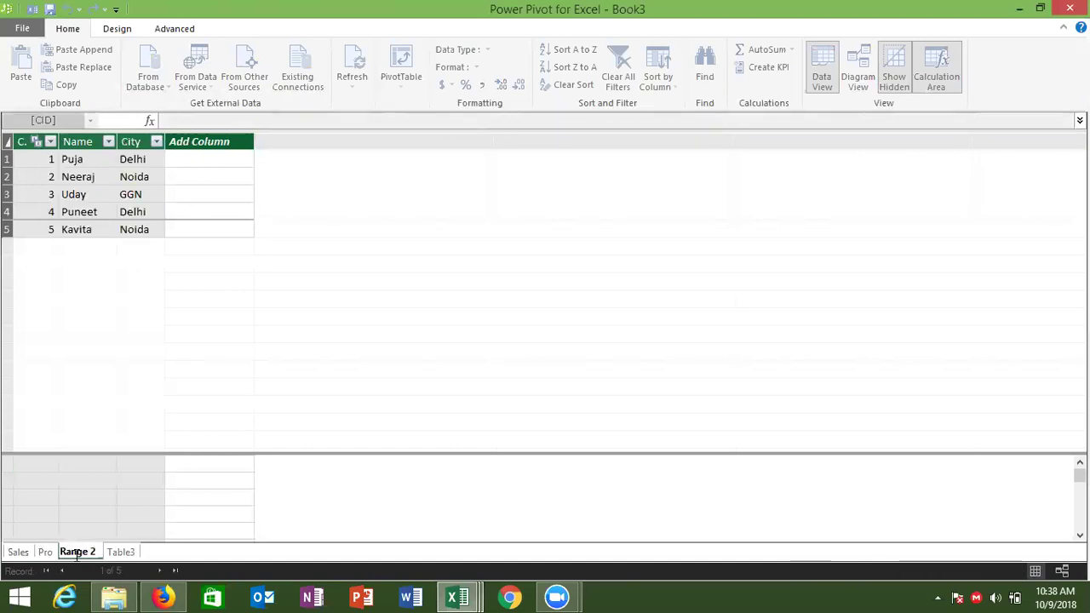
double_click(77, 553)
key(BackSpace)
text(Cust)
click(107, 555)
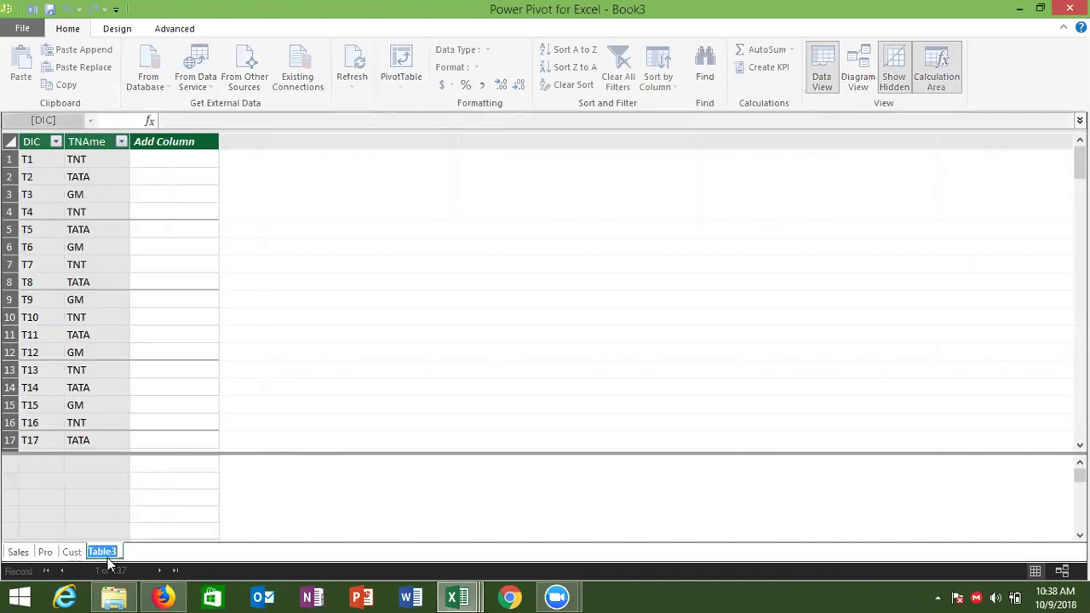
text(Dis)
key(Return)
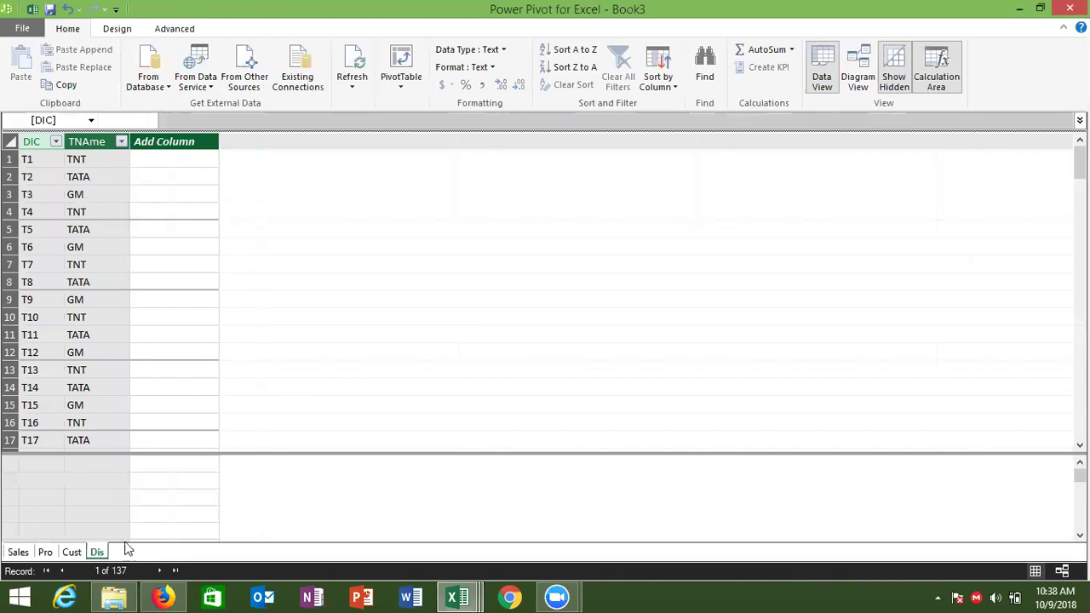
click(858, 94)
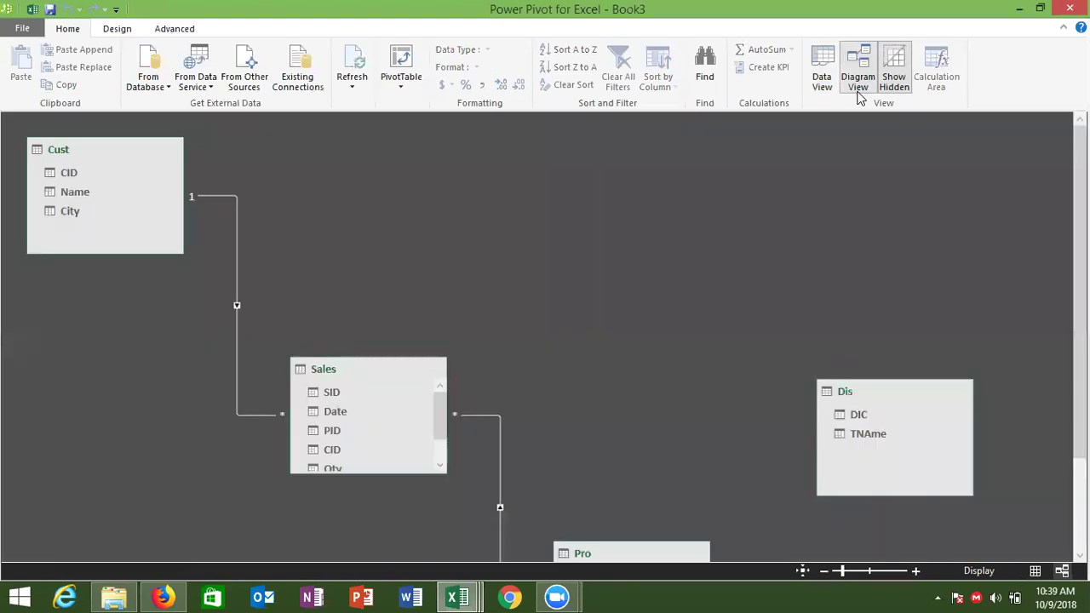
Arrange the Sales, Pro and Dis tables side by side in Diagram View.
mouse_move(384, 368)
mouse_down()
mouse_move(404, 203)
mouse_move(377, 163)
mouse_up()
drag(621, 551, 593, 155)
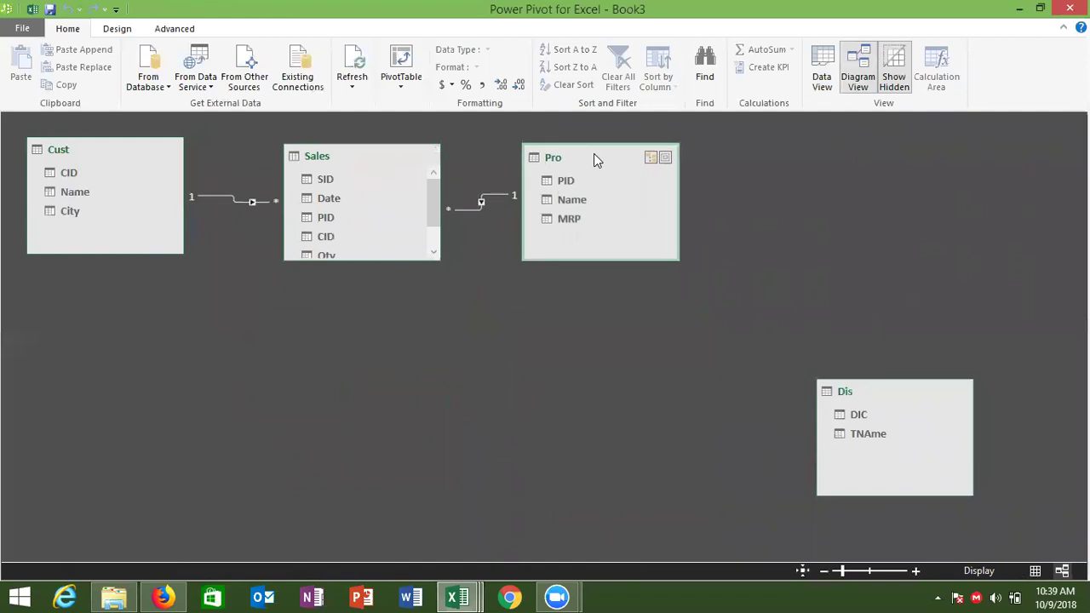
click(891, 387)
drag(851, 223, 834, 167)
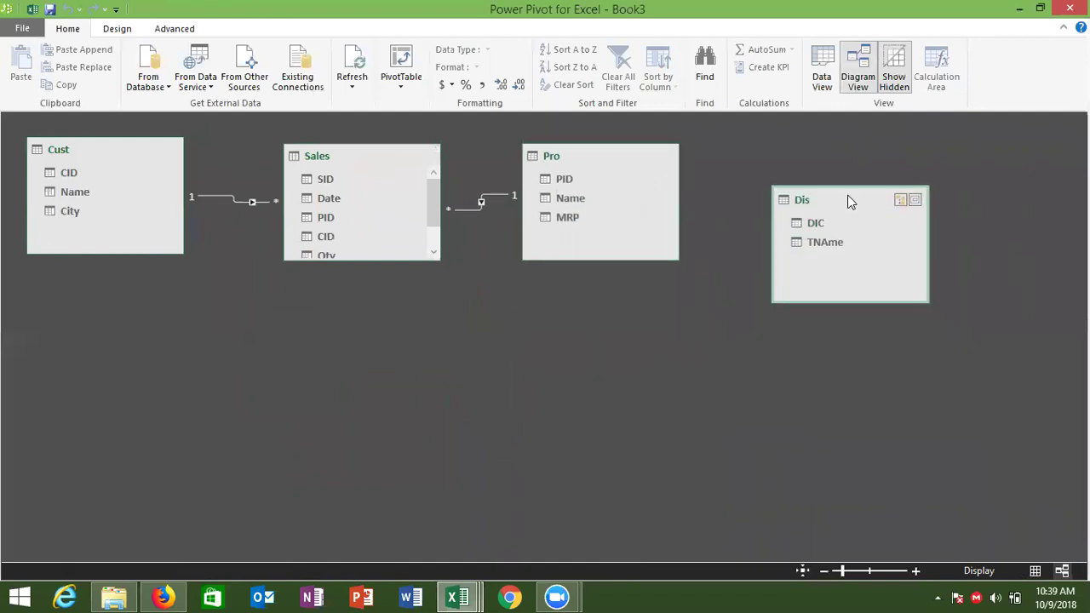
Relate the Sales DIC field to the Dis DIC field, then return to Data View.
click(432, 253)
click(432, 253)
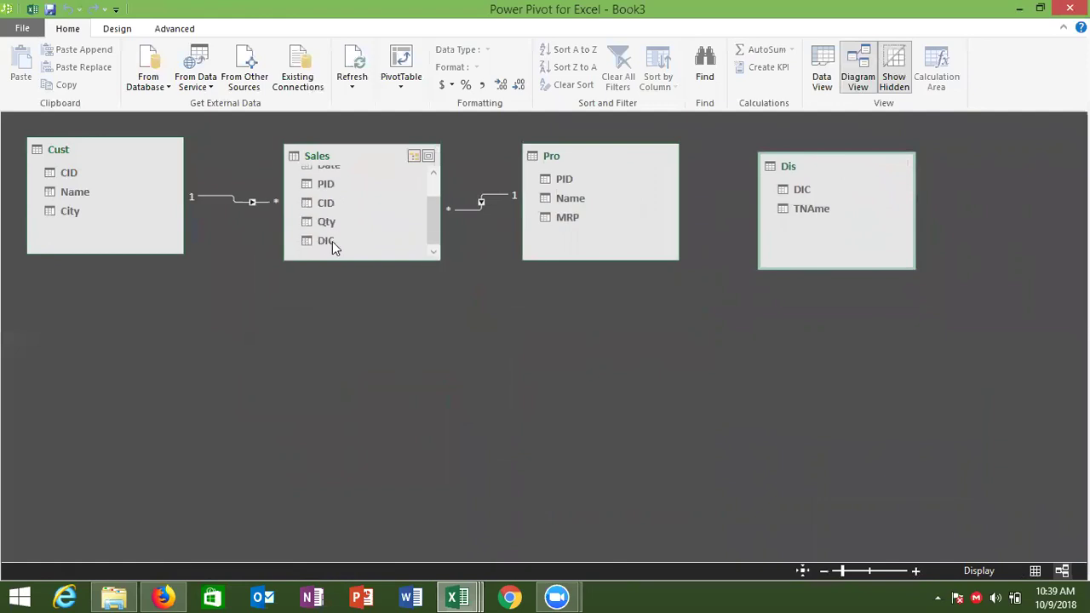
click(332, 241)
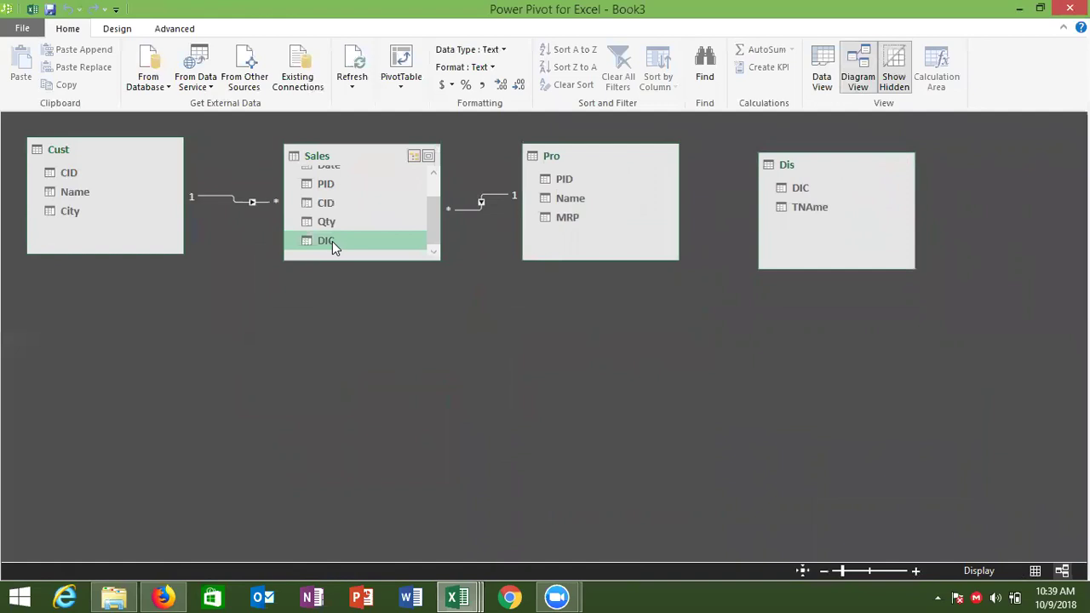
mouse_move(332, 241)
mouse_down()
mouse_move(801, 263)
mouse_move(800, 188)
mouse_up()
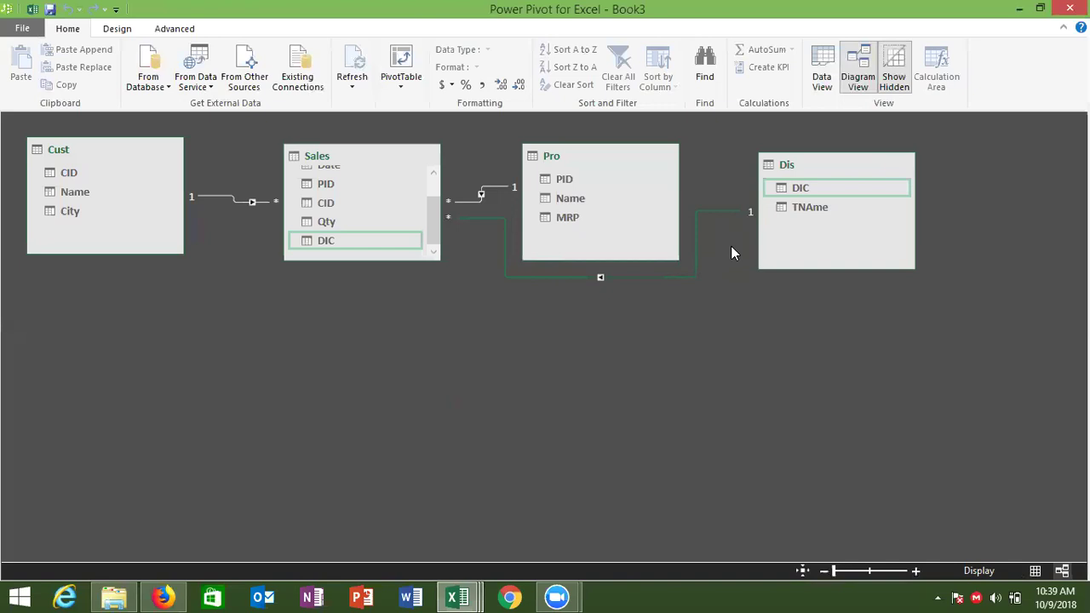
click(823, 85)
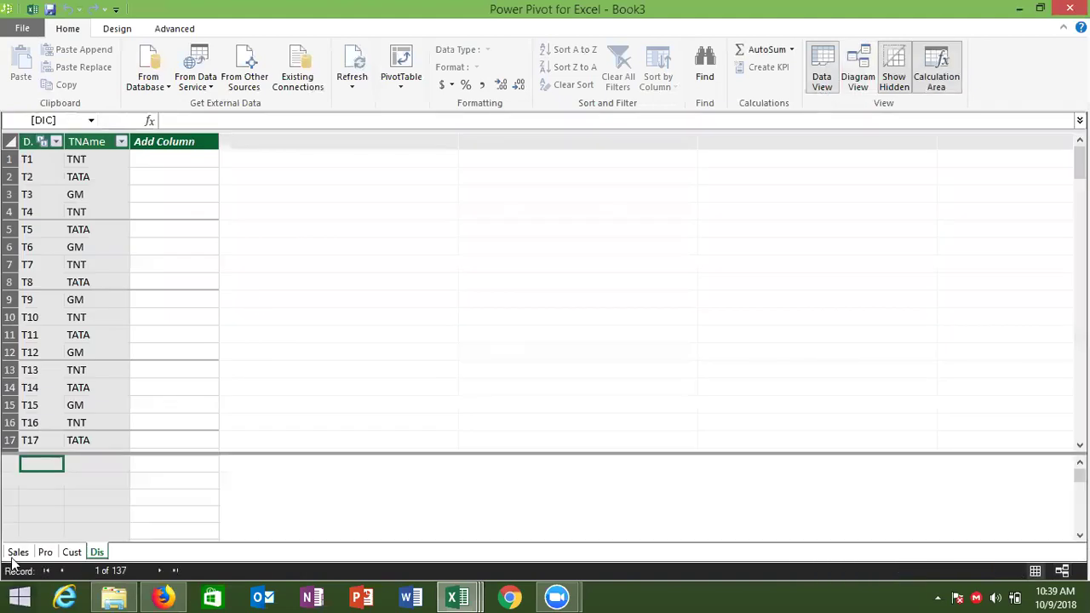
Insert a new column before DIC in the Sales table.
click(17, 552)
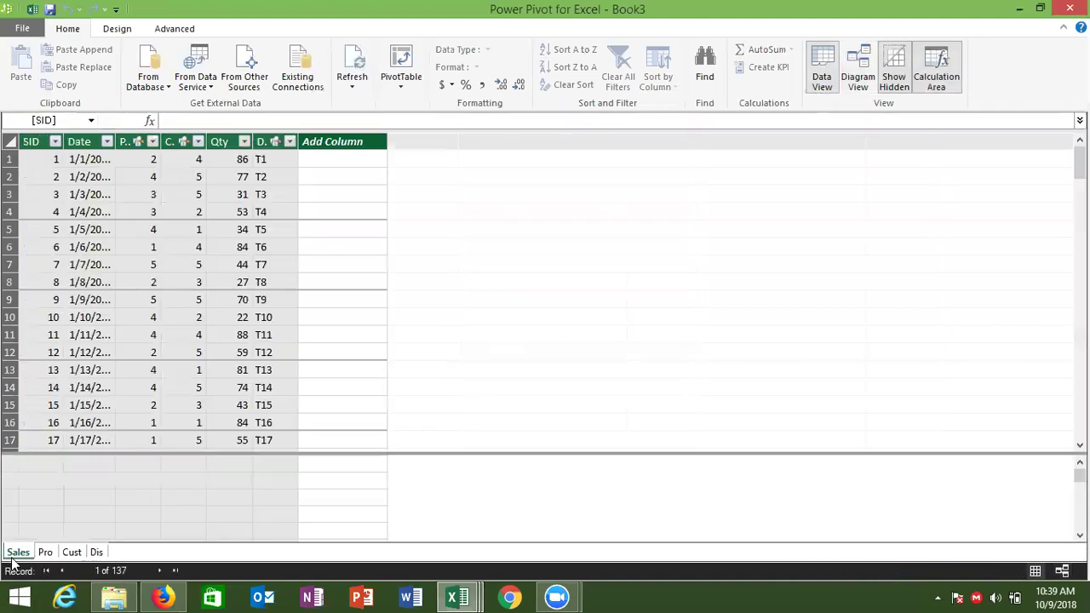
click(227, 247)
click(267, 140)
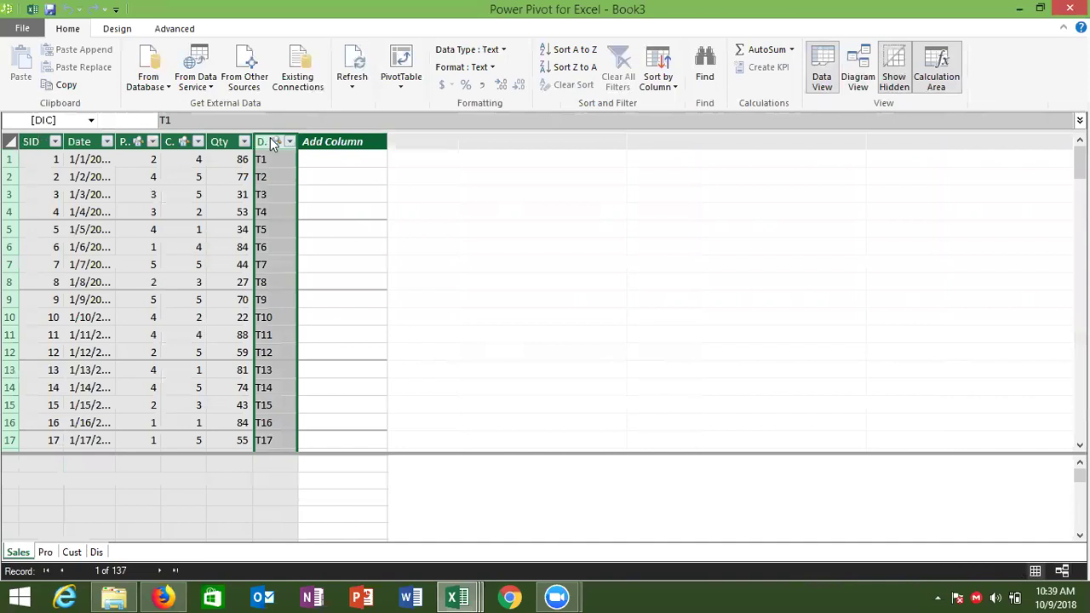
right_click(270, 137)
click(306, 202)
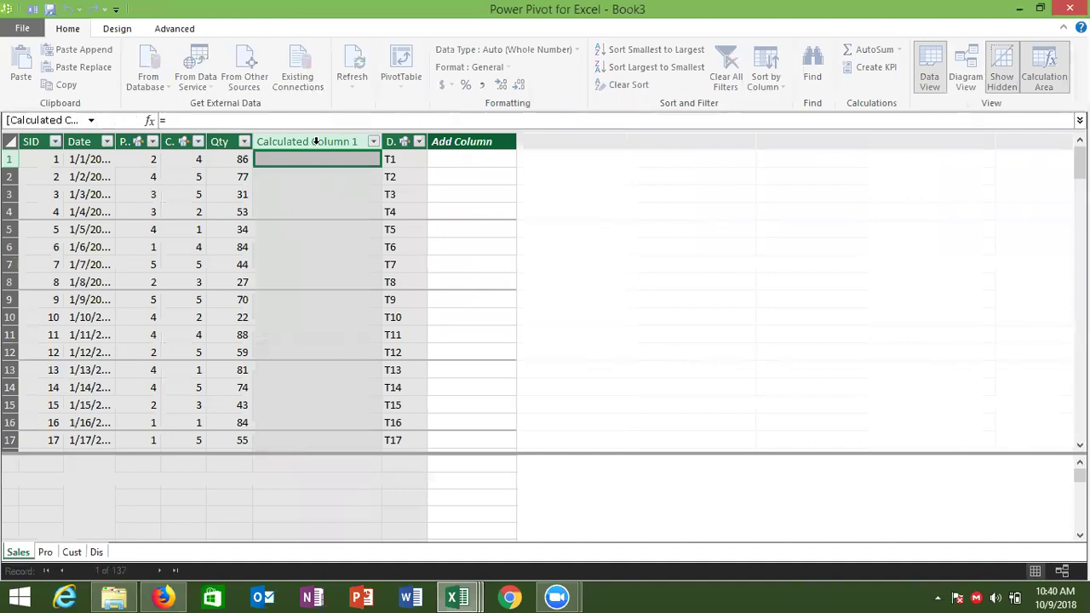
Name the new column MRP and check the prices in the Pro table.
double_click(315, 141)
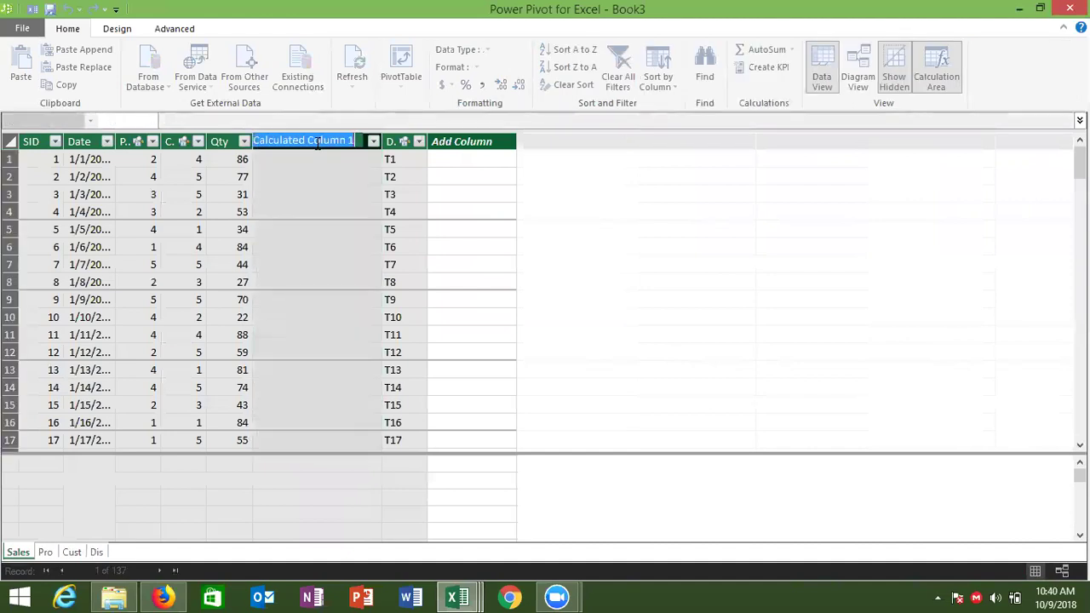
text(R)
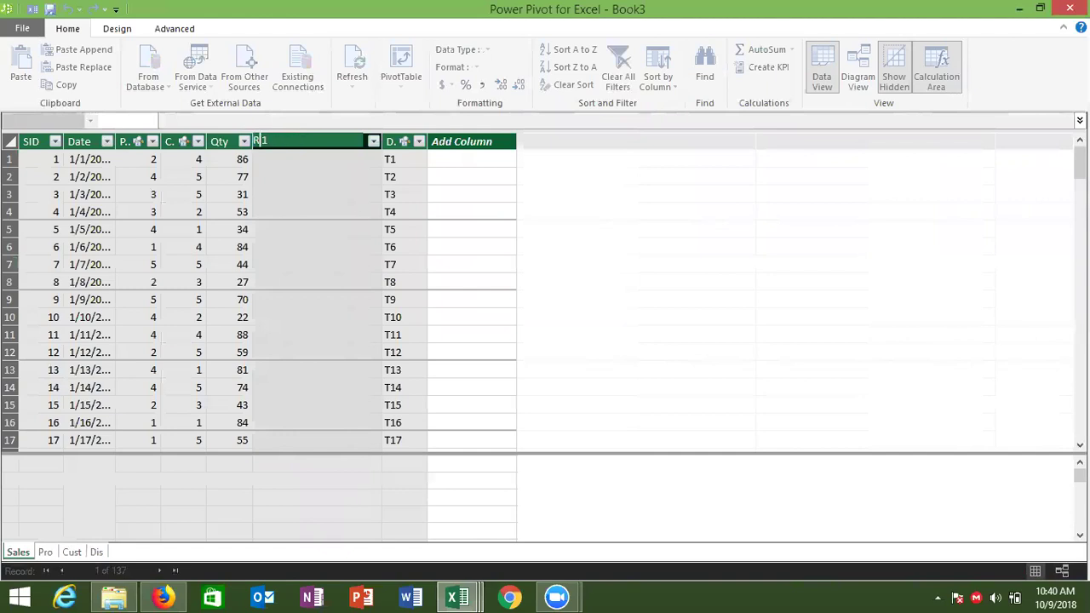
key(BackSpace)
text(MRP)
key(Return)
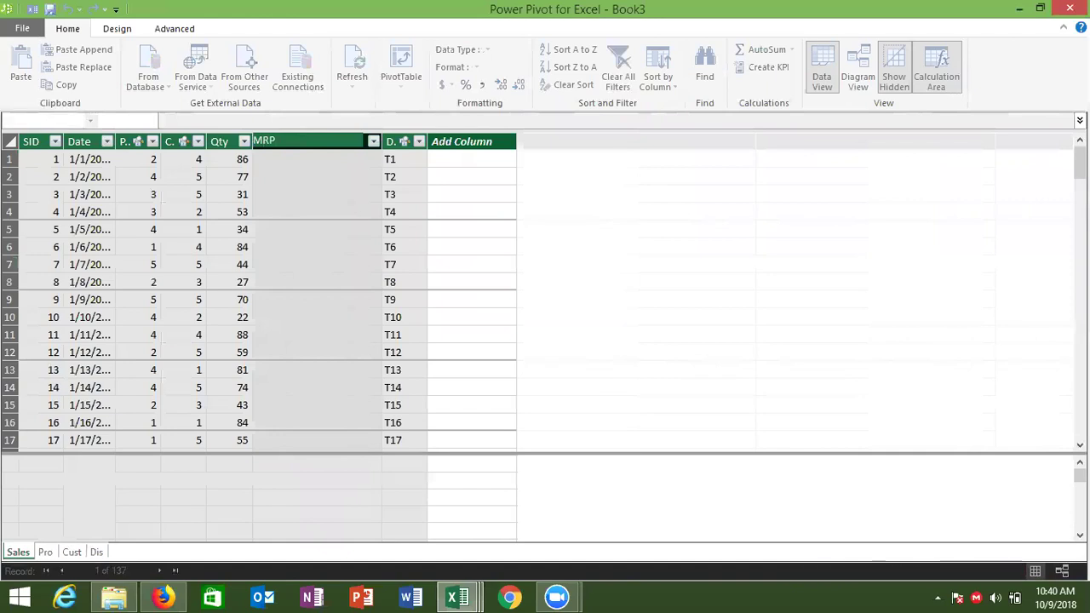
click(314, 141)
click(318, 157)
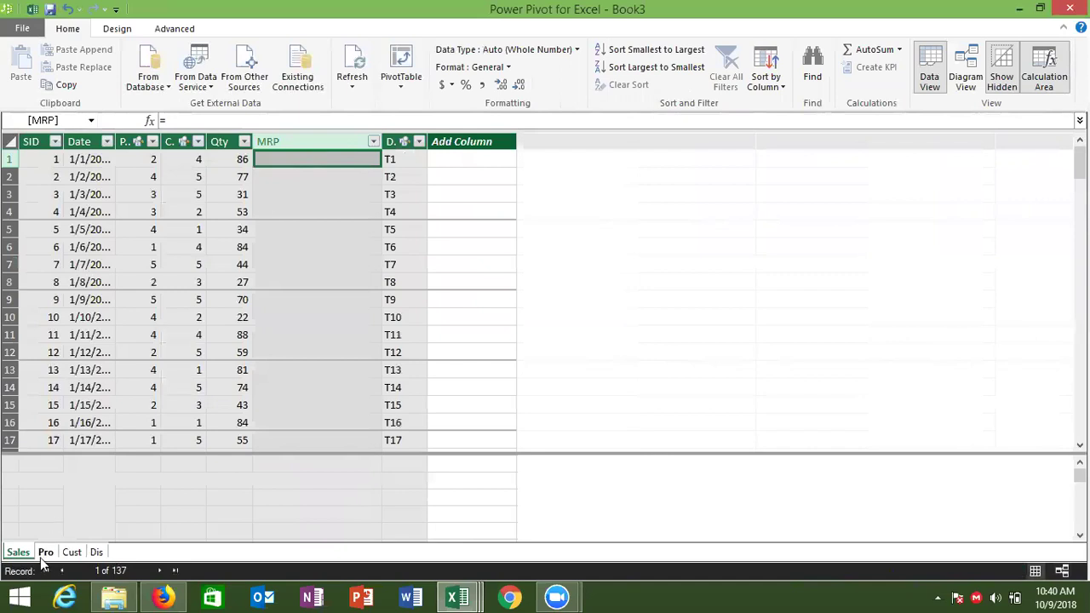
click(43, 553)
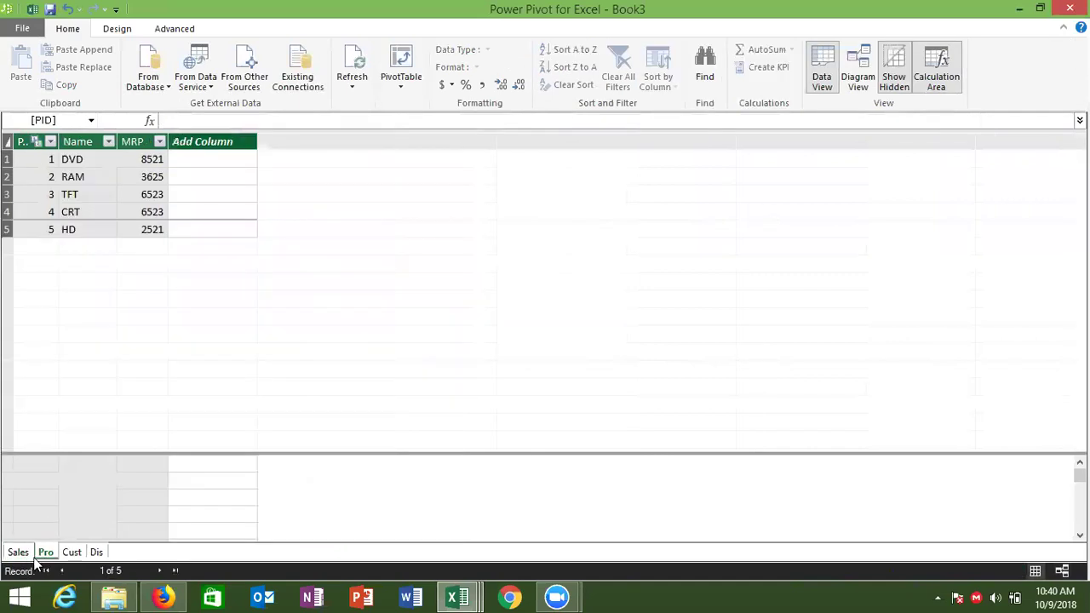
click(18, 552)
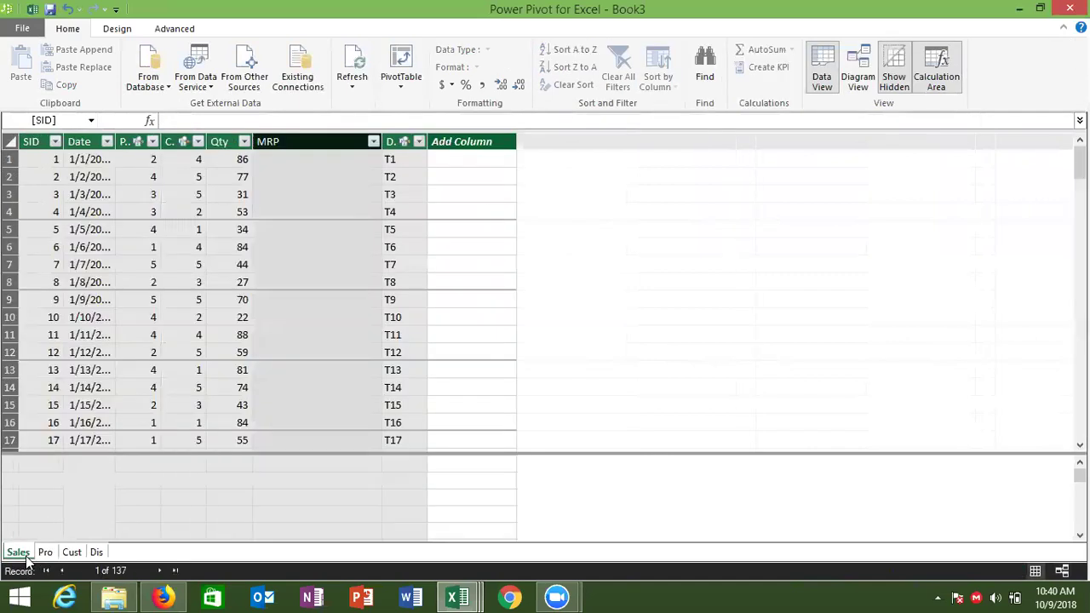
Fill the Sales MRP column with the formula =RELATED(Pro[MRP]).
click(292, 156)
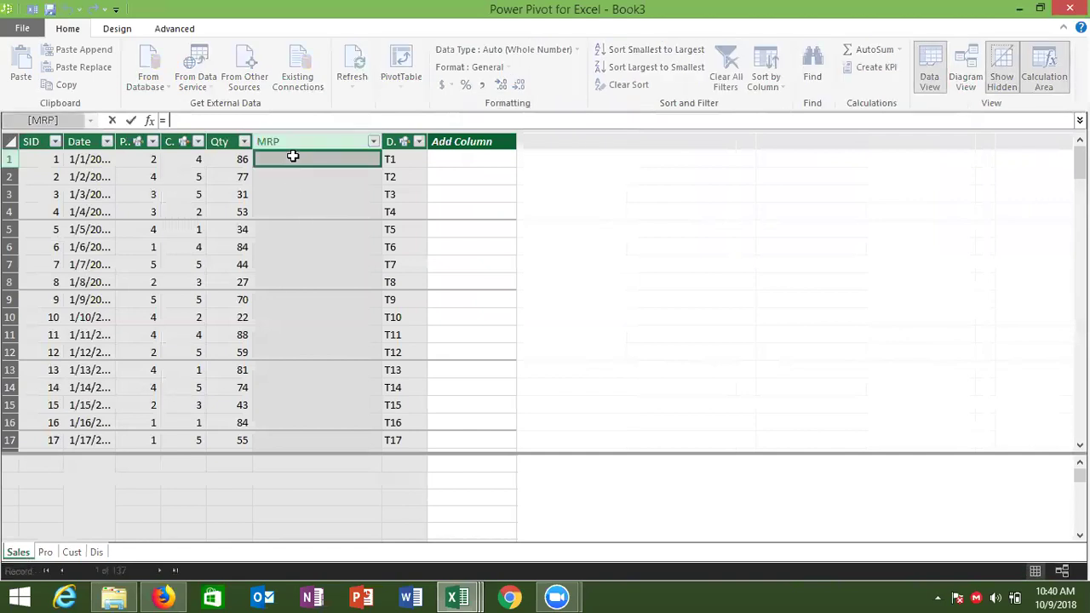
text(re)
key(Tab)
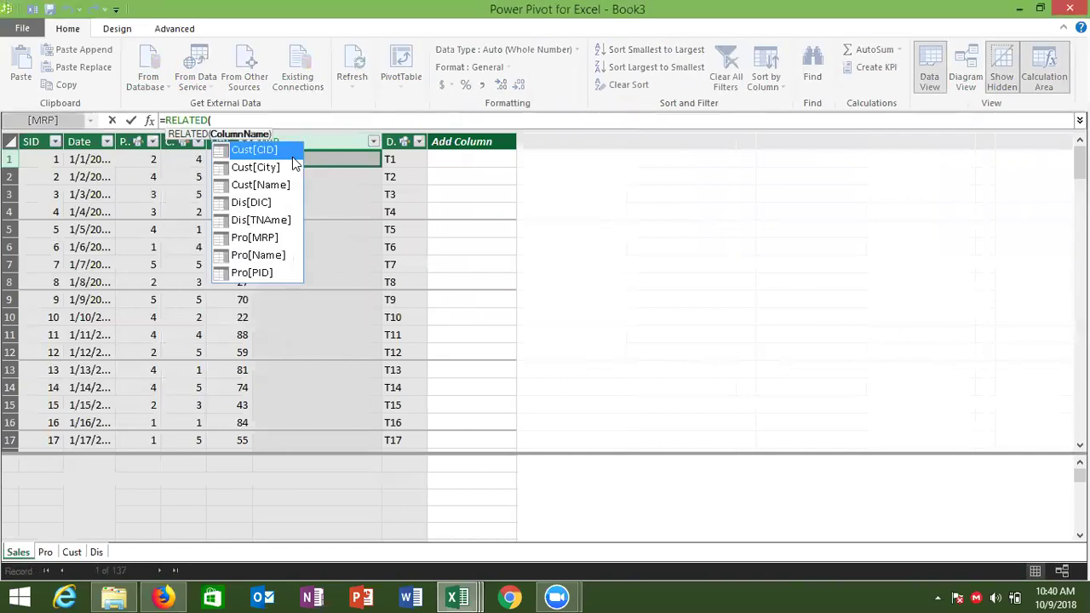
key(Down)
key(Down)
key(Down)
key(Down)
key(Down)
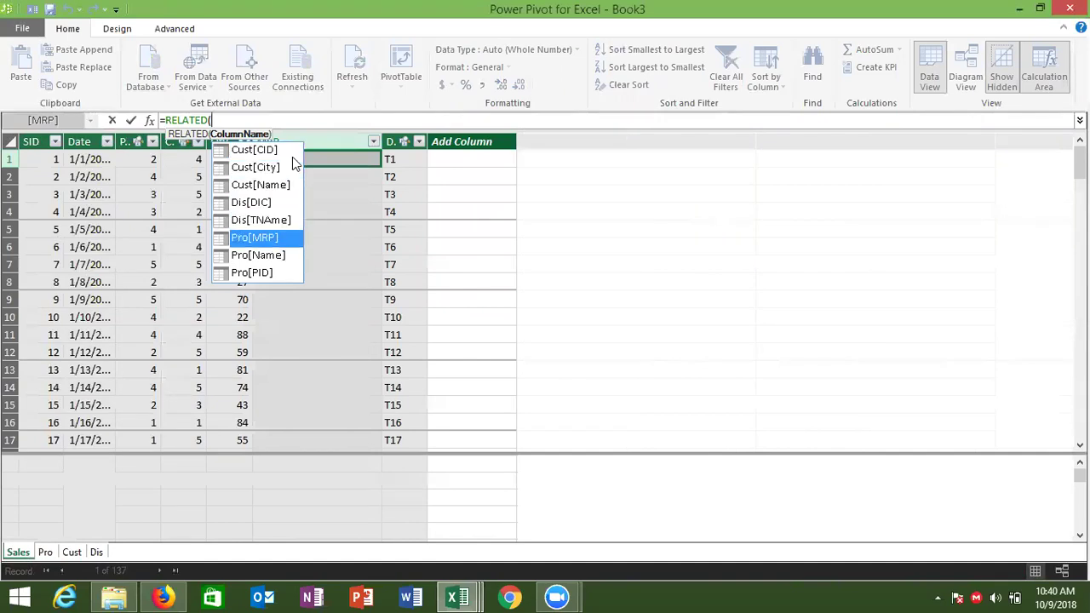
key(Tab)
text())
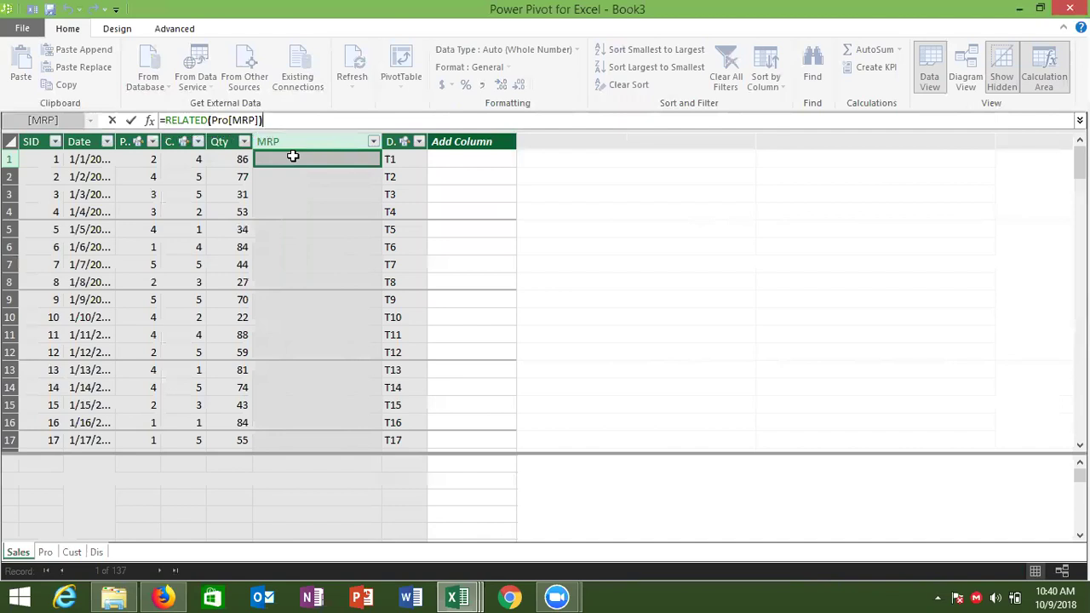
key(Return)
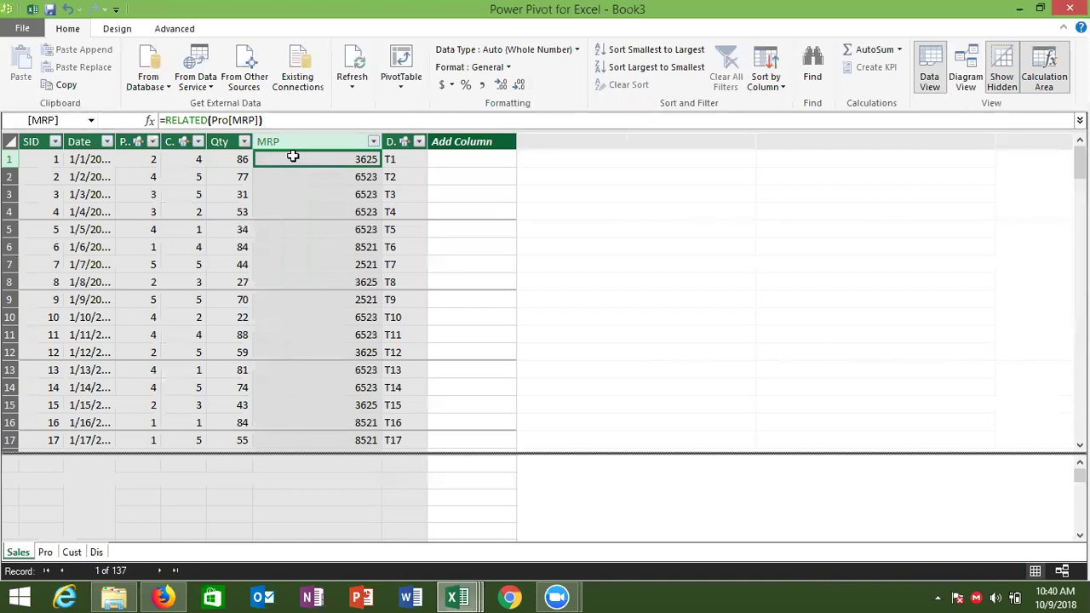
click(390, 139)
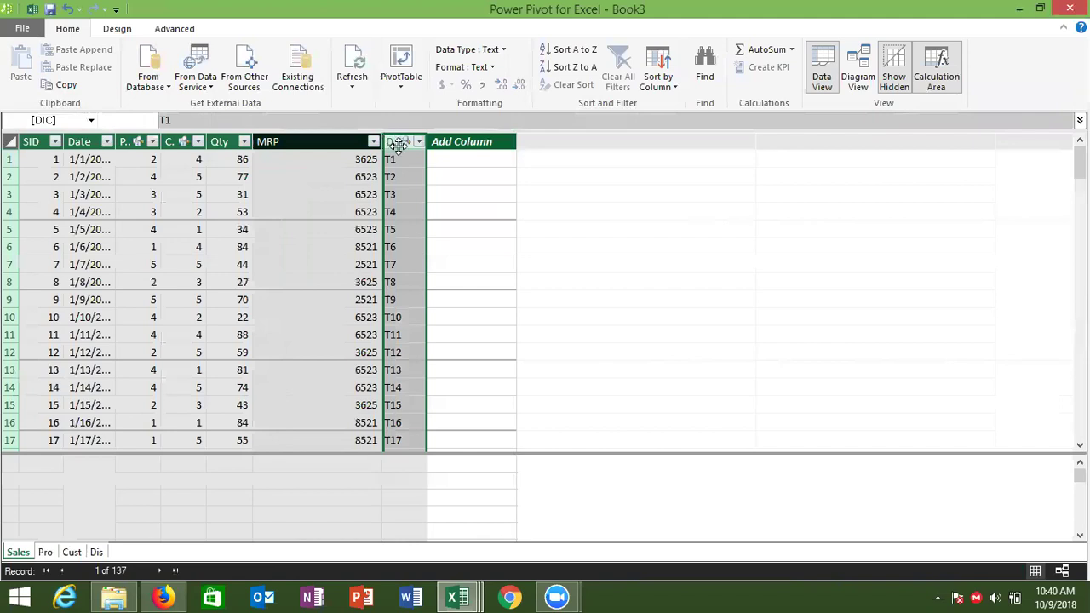
Insert another column before DIC and name it AMT.
right_click(398, 142)
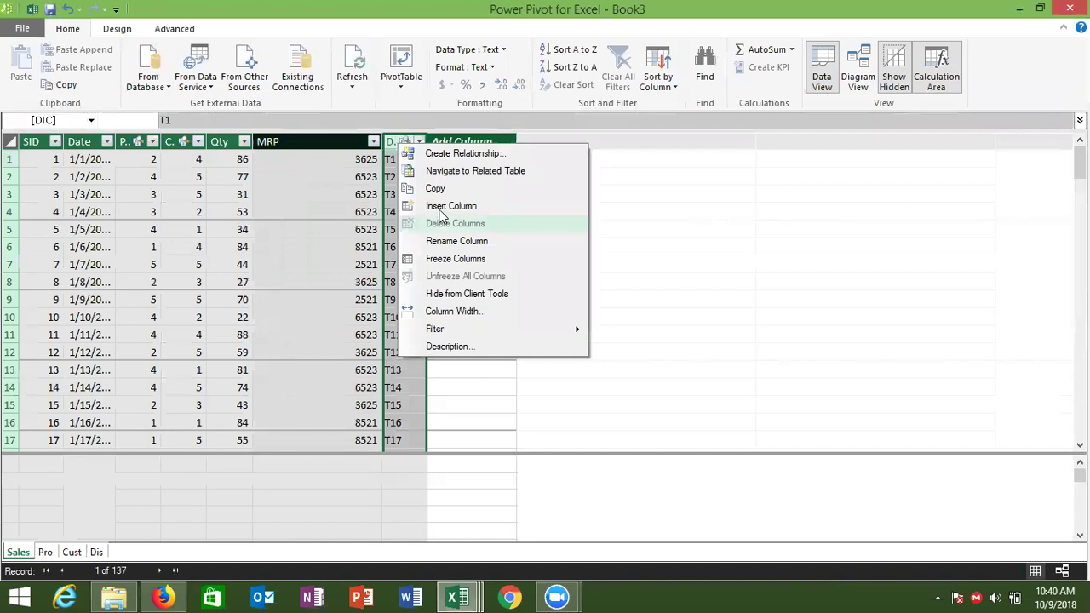
click(441, 213)
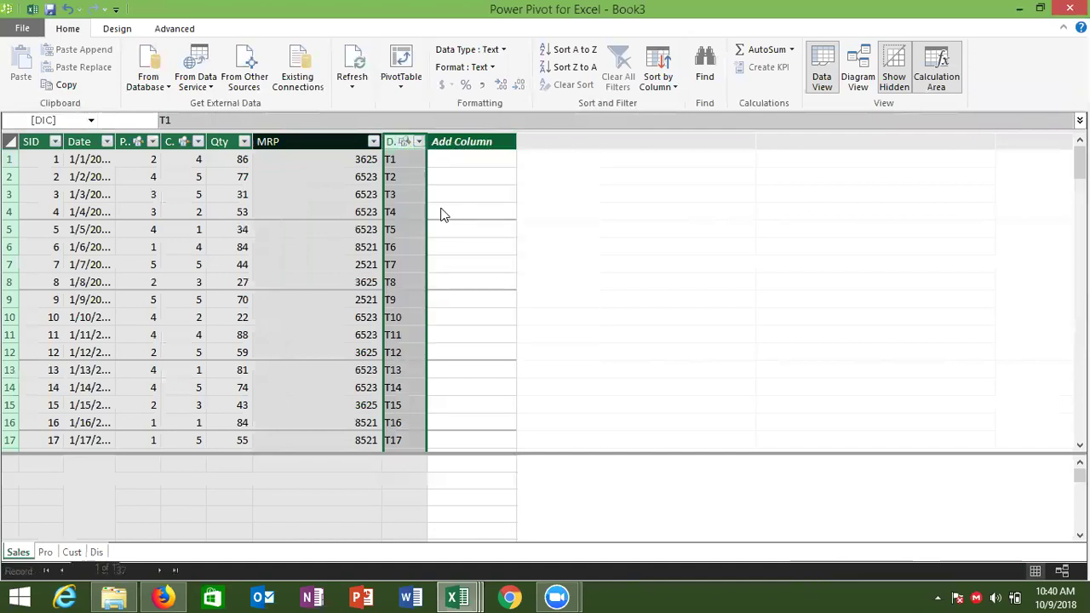
double_click(426, 142)
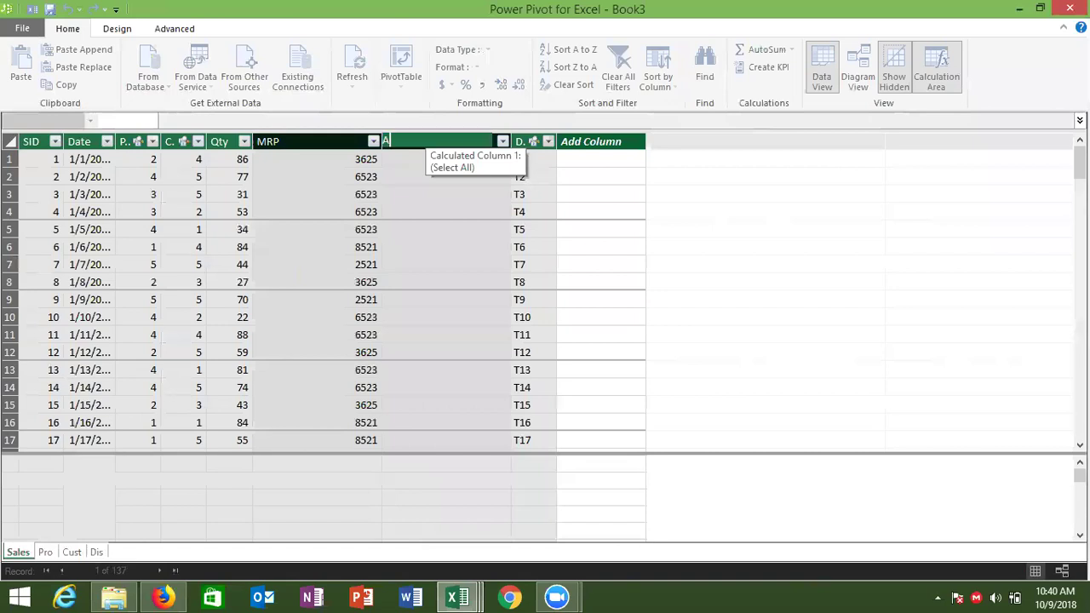
text(AMT)
key(Return)
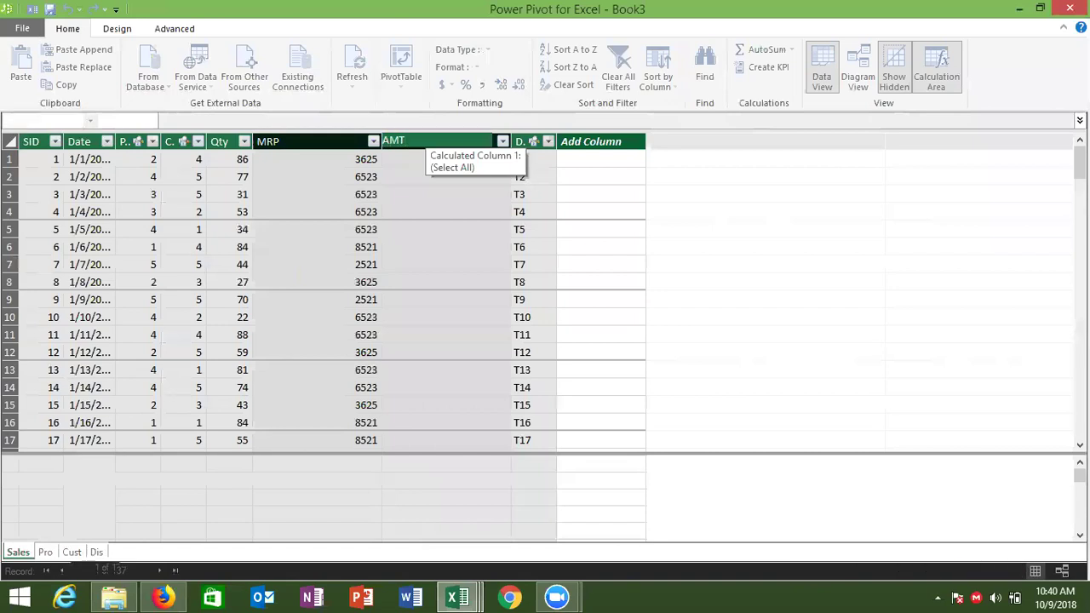
Calculate AMT with the formula =[Qty]*[MRP].
click(418, 159)
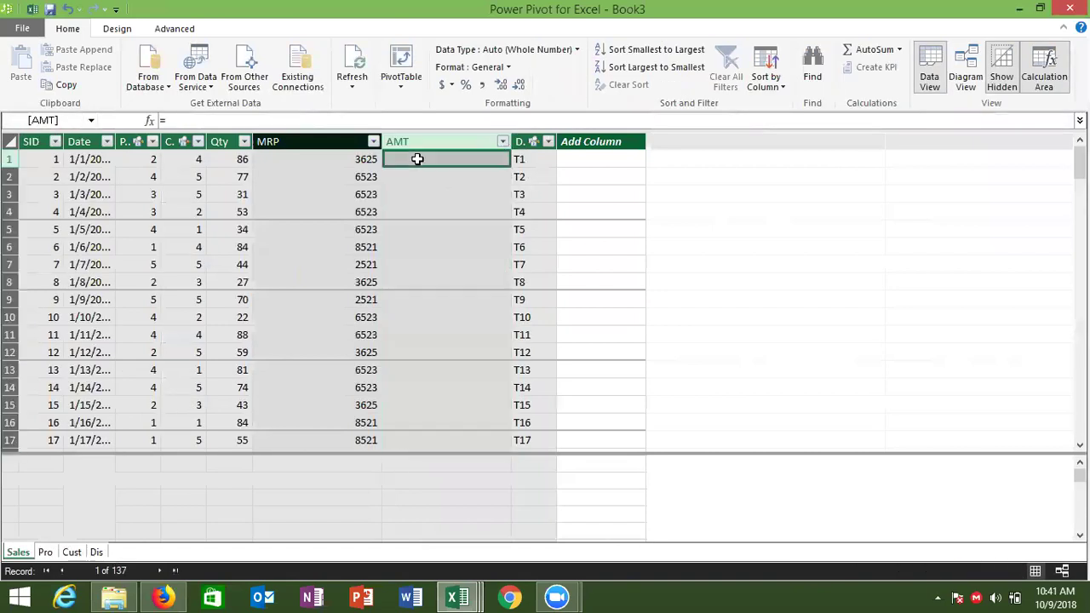
text(=)
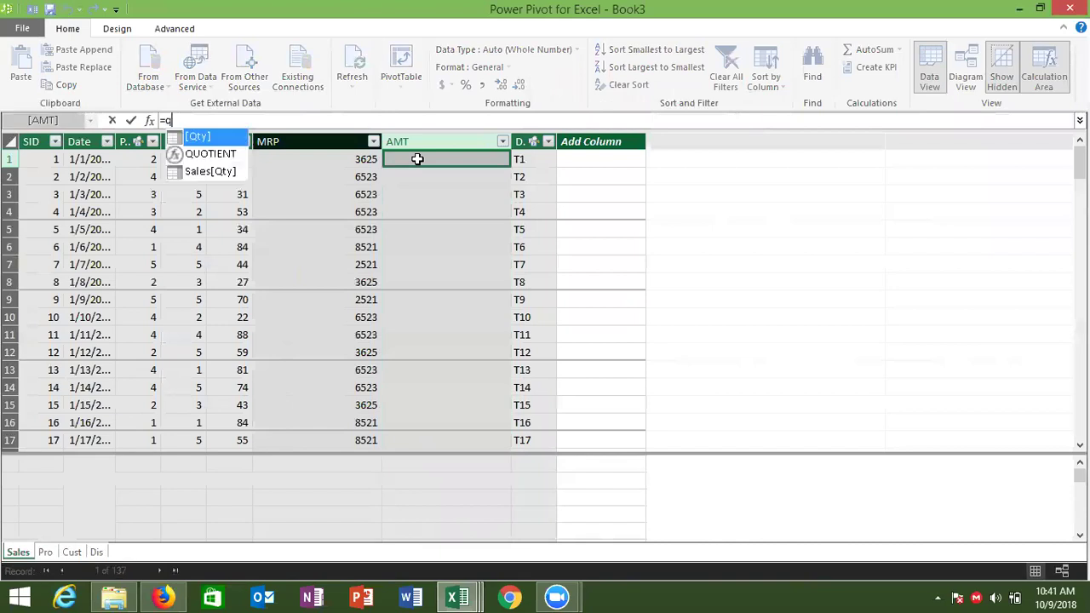
text([Qty])
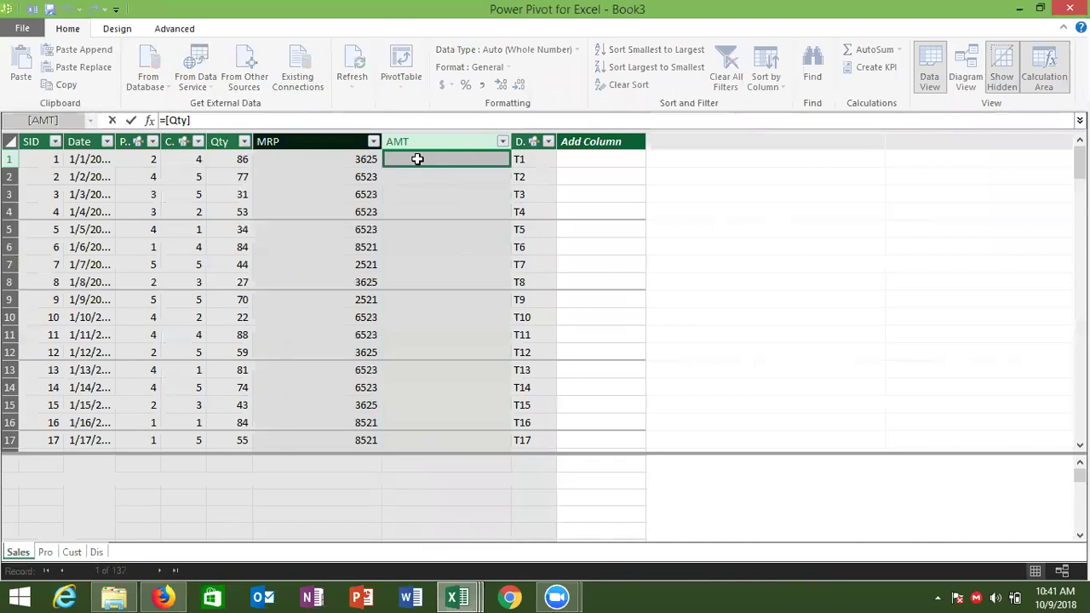
text(*a)
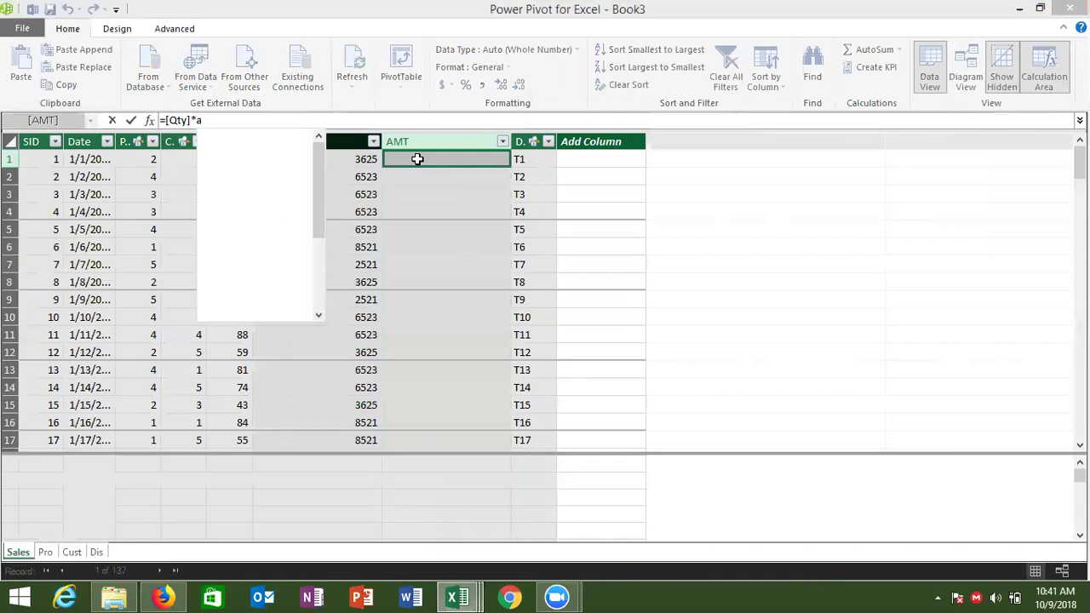
text(m)
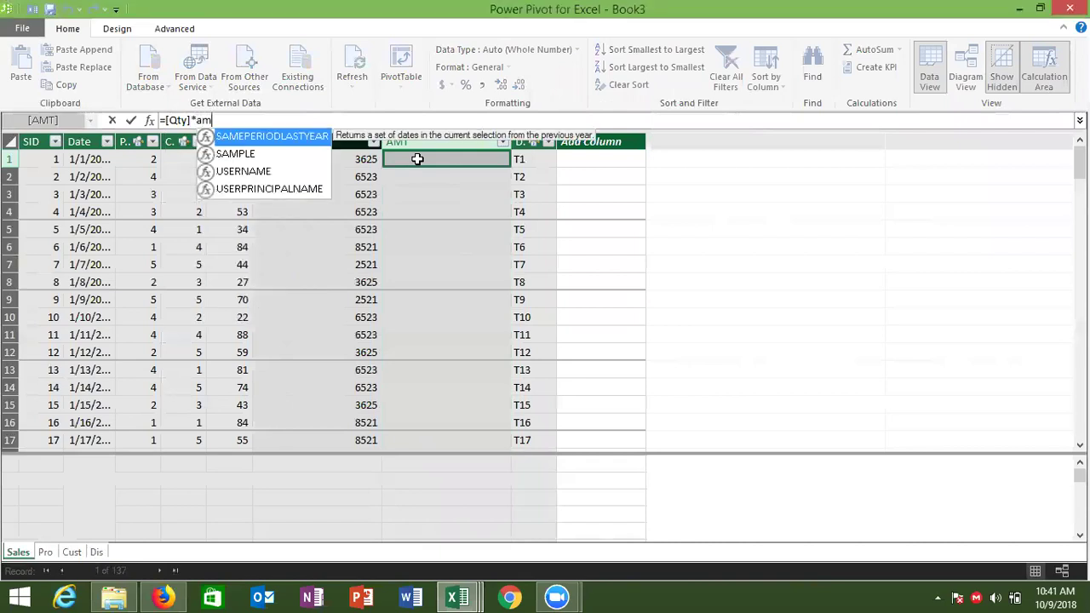
text(t)
key(BackSpace)
key(BackSpace)
key(BackSpace)
text([)
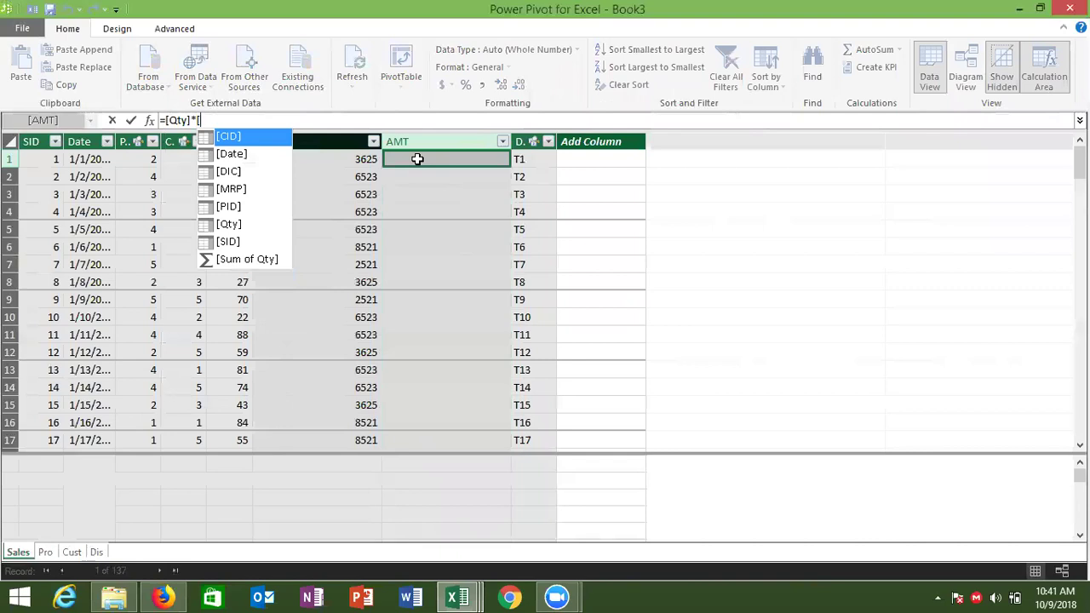
text(a)
key(BackSpace)
key(Down)
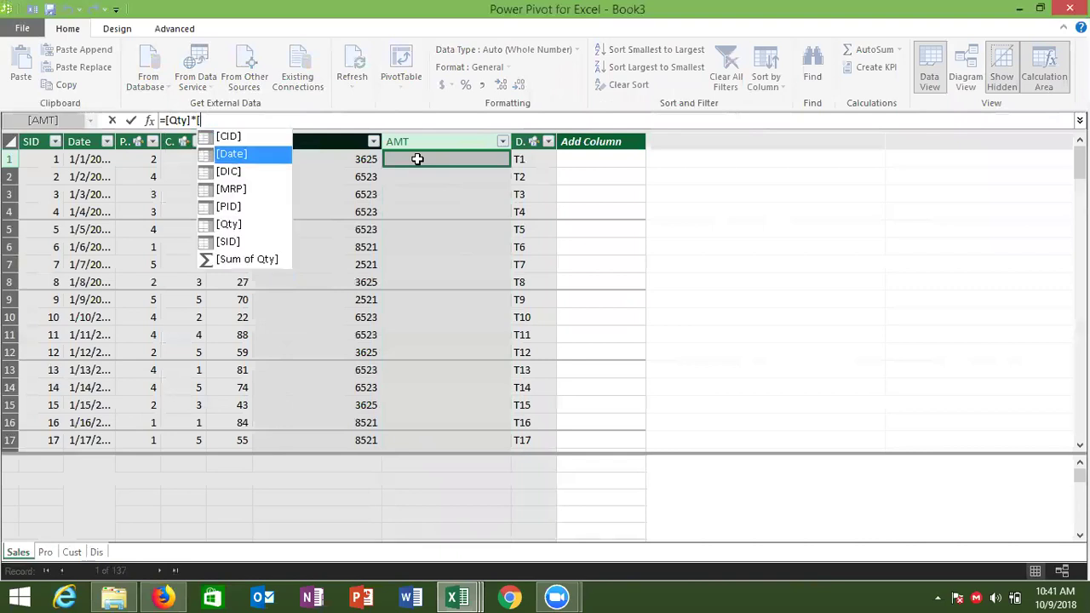
key(Down)
key(Down)
key(Tab)
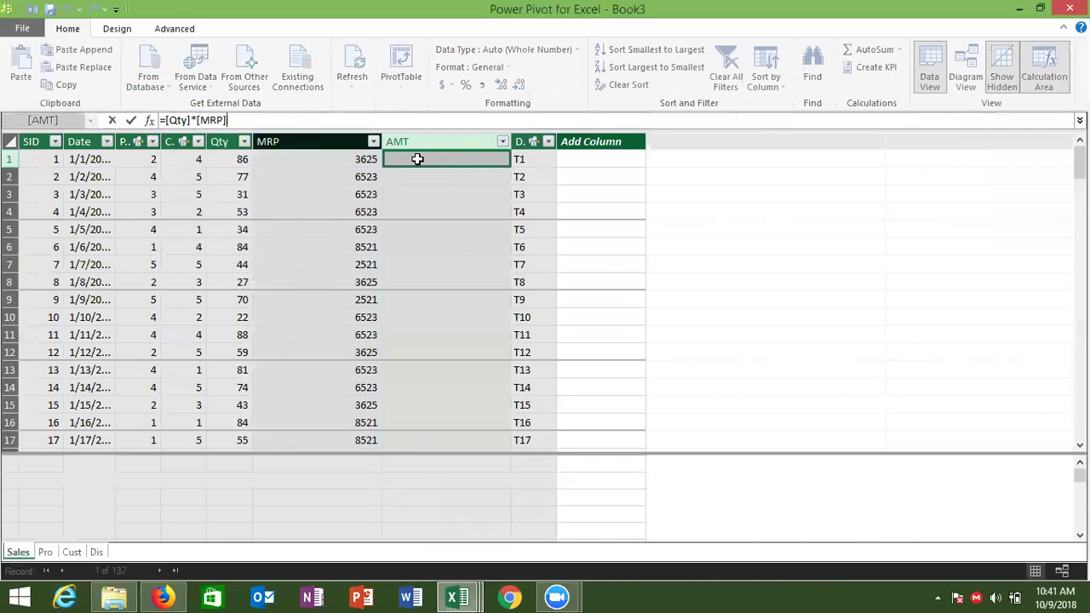
key(Return)
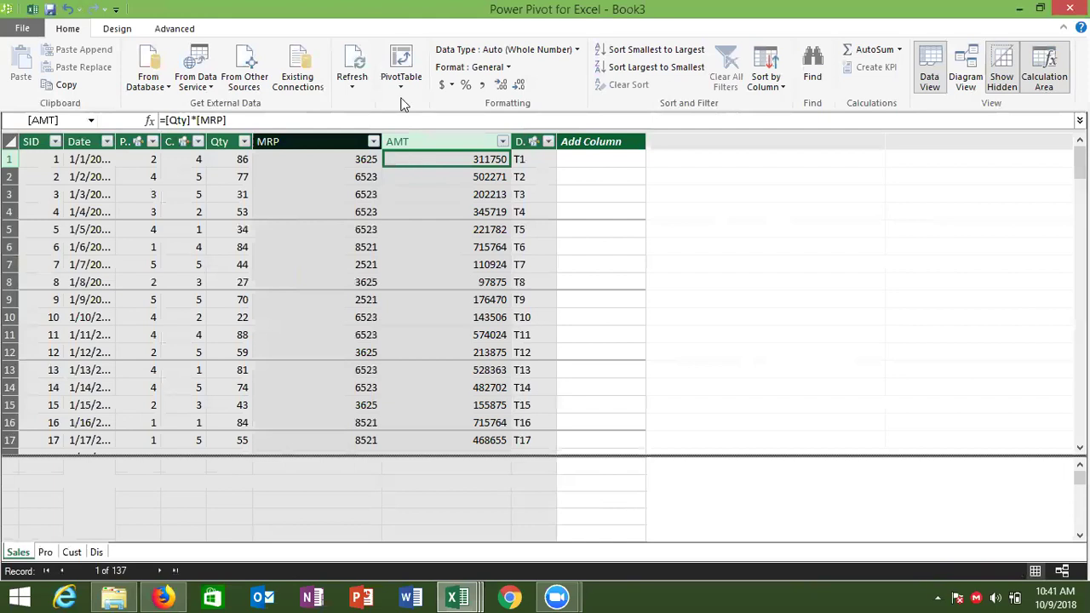
Create a Data Model PivotTable on a new sheet with Cust Name rows and Pro Name columns.
click(401, 67)
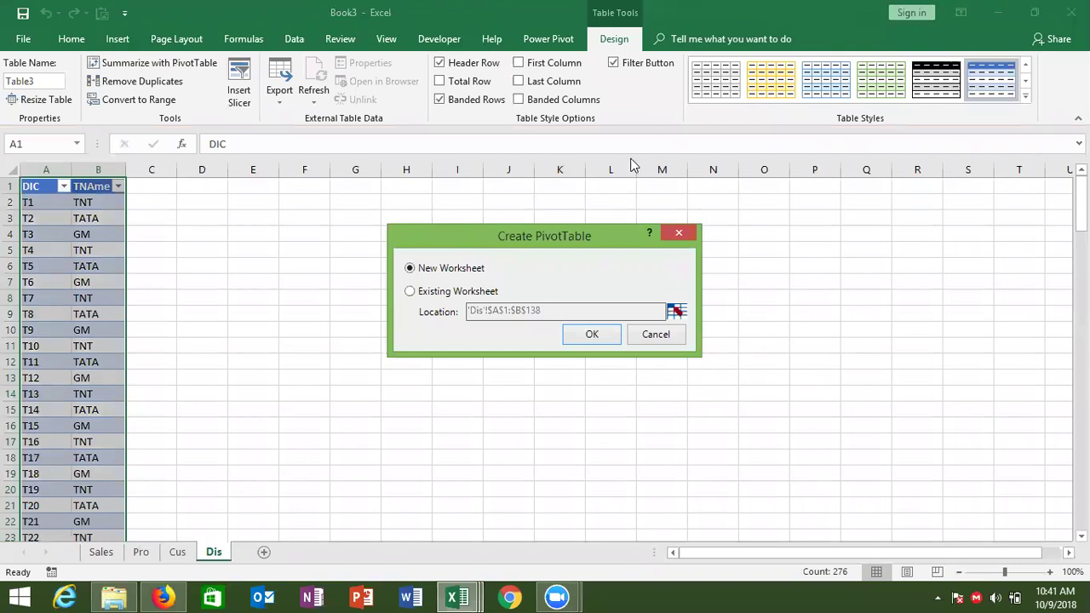
click(577, 332)
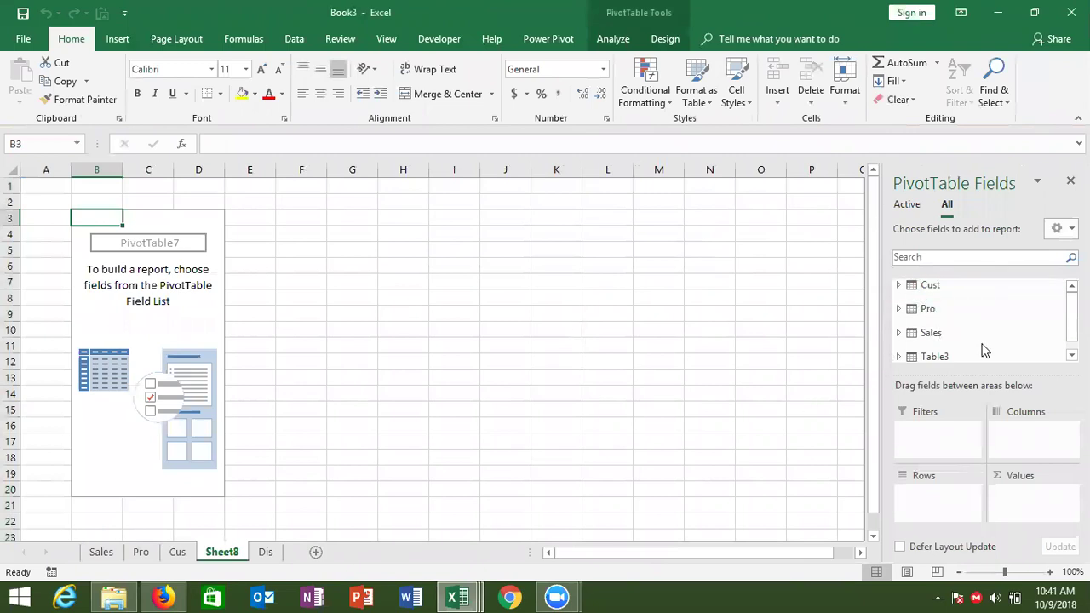
click(1071, 354)
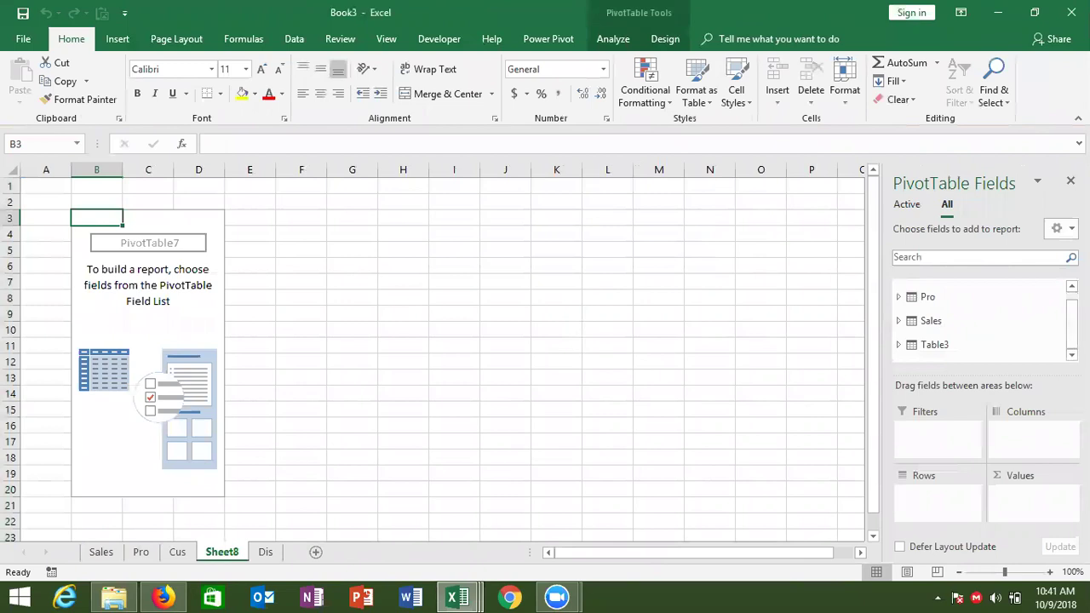
click(1071, 286)
click(898, 287)
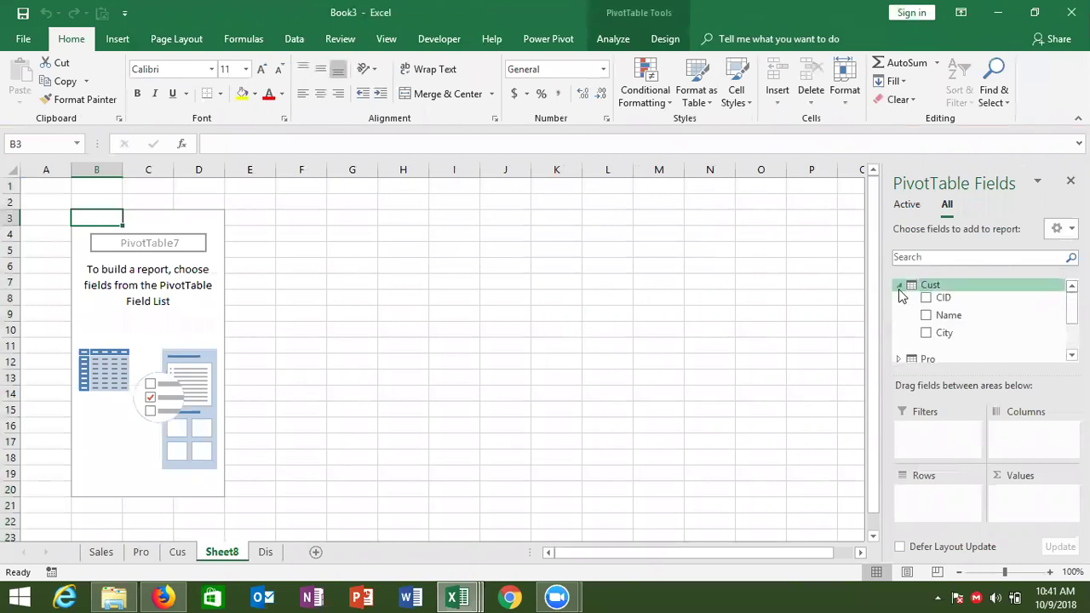
drag(947, 317, 924, 494)
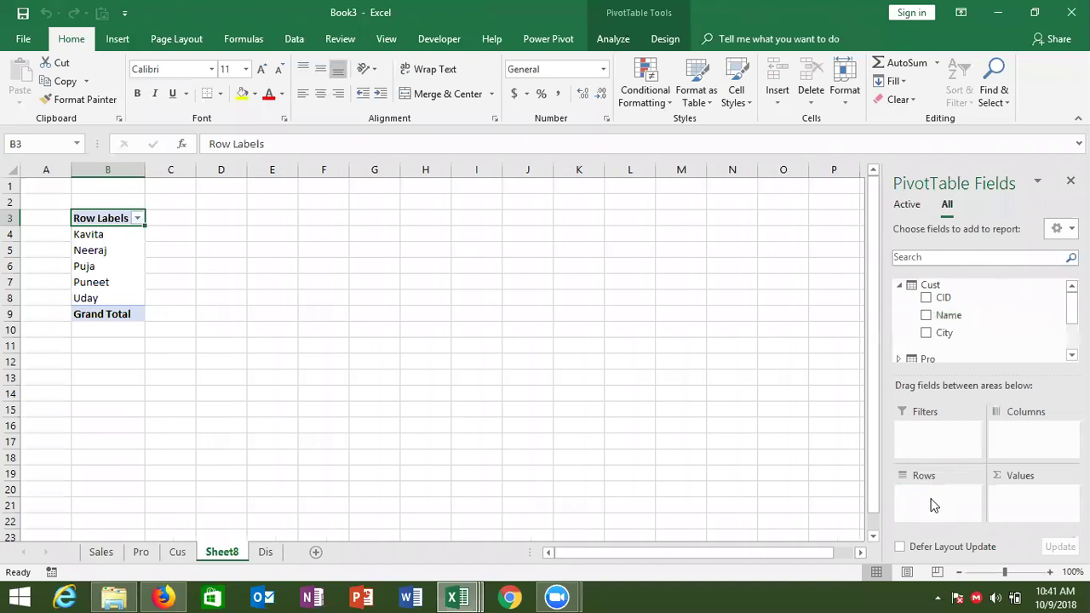
click(899, 359)
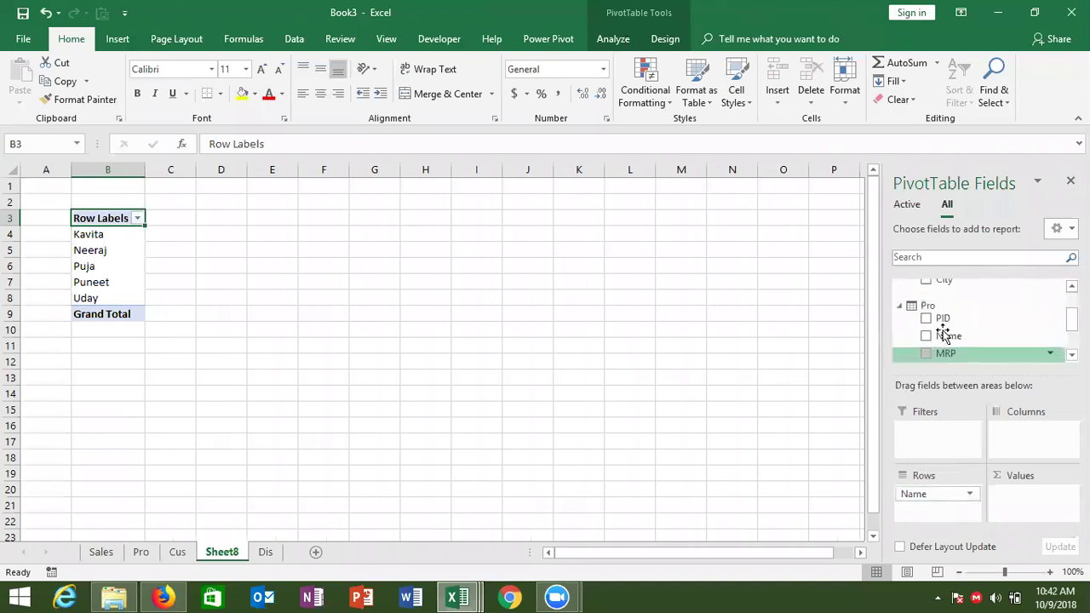
drag(947, 338, 1024, 443)
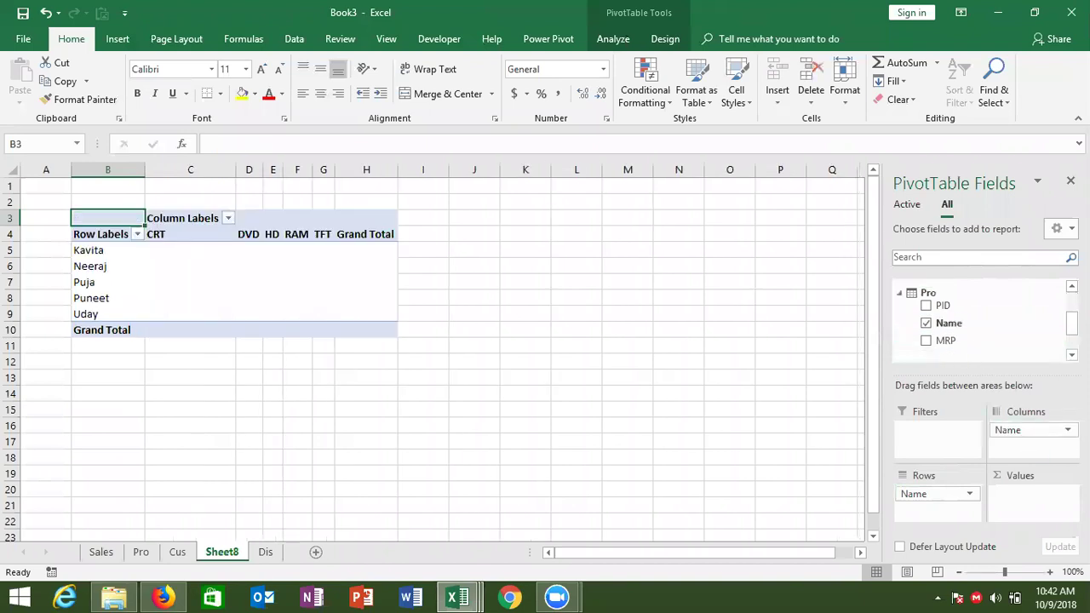
Add Sum of AMT to Values and TNAme to Filters.
click(899, 294)
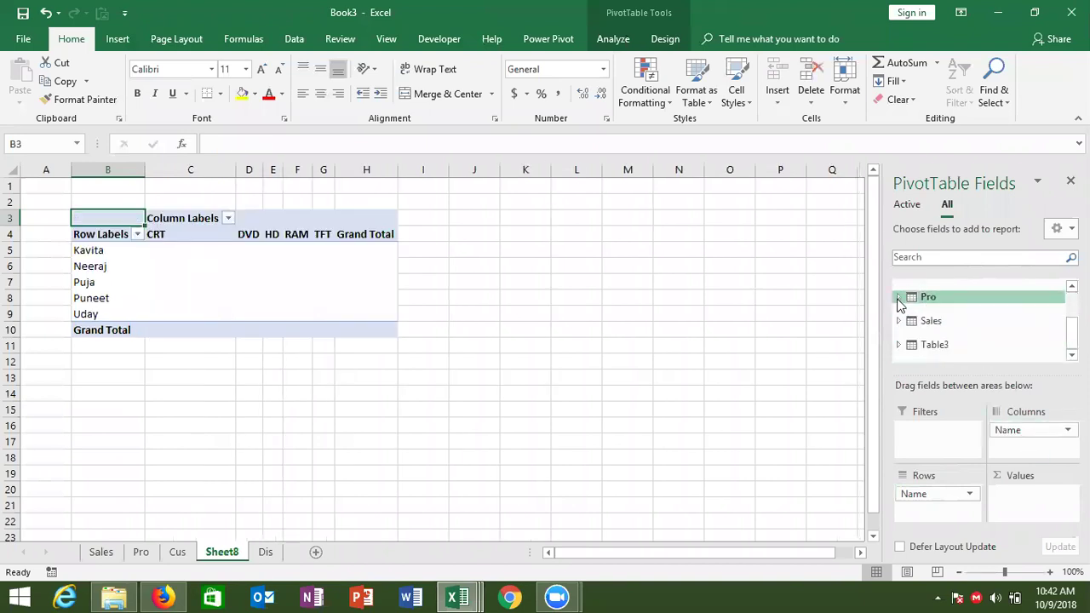
click(899, 319)
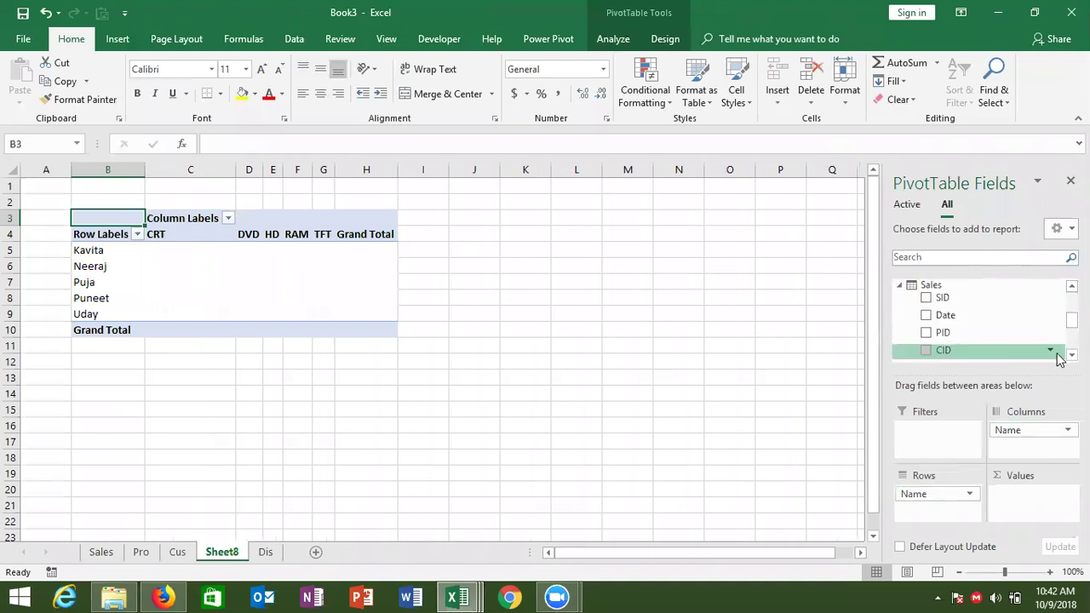
scroll(1056, 355, down, 2)
scroll(1026, 357, down, 2)
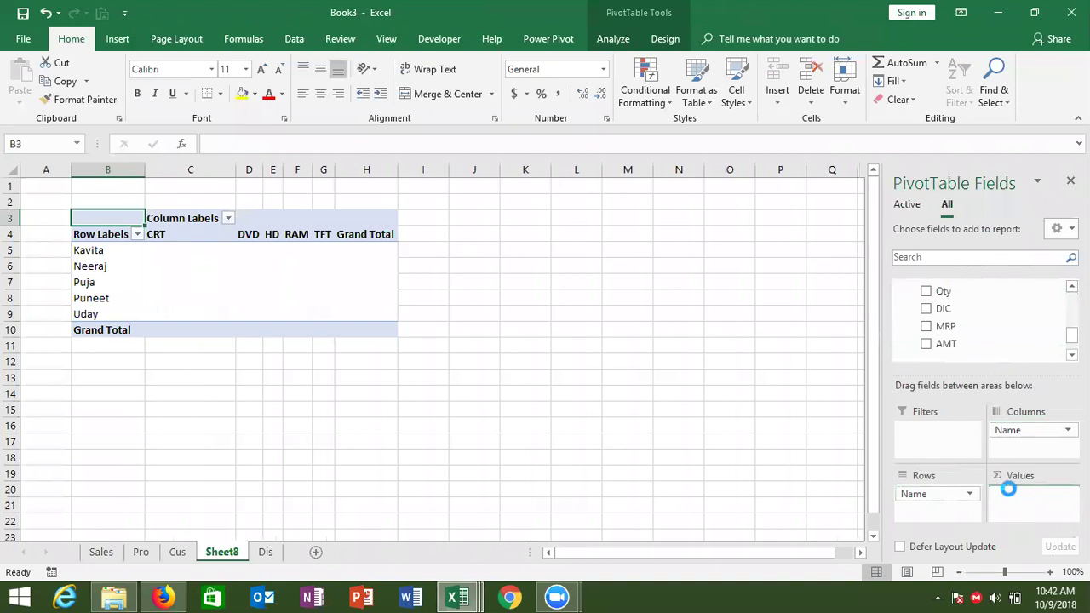
drag(955, 343, 1007, 486)
scroll(979, 324, up, 1)
scroll(979, 323, up, 1)
scroll(979, 322, up, 2)
scroll(904, 306, up, 2)
scroll(905, 306, up, 1)
scroll(905, 306, up, 1)
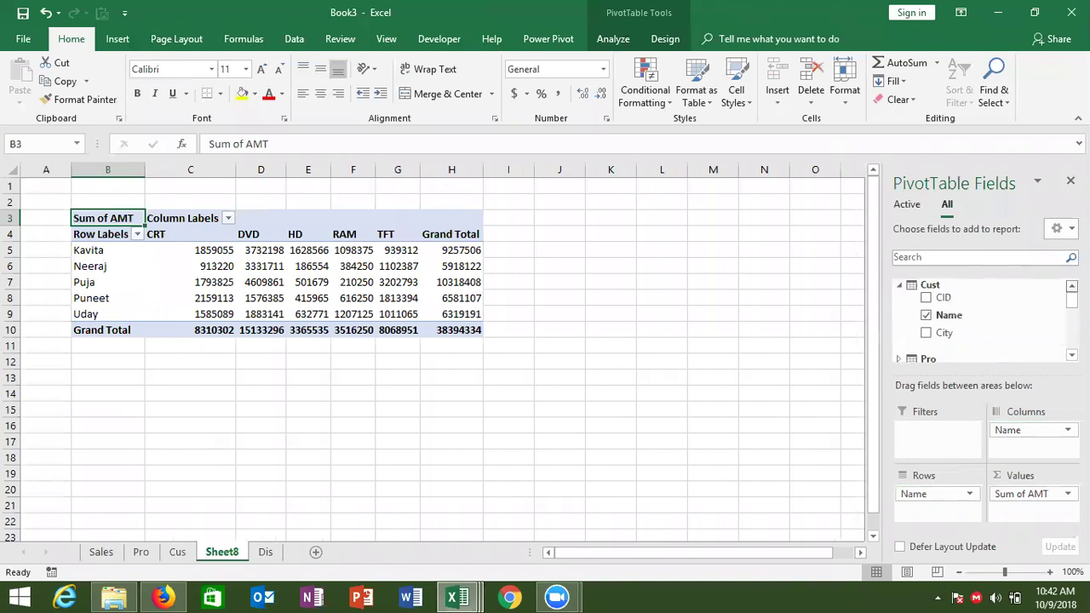
click(899, 285)
click(898, 333)
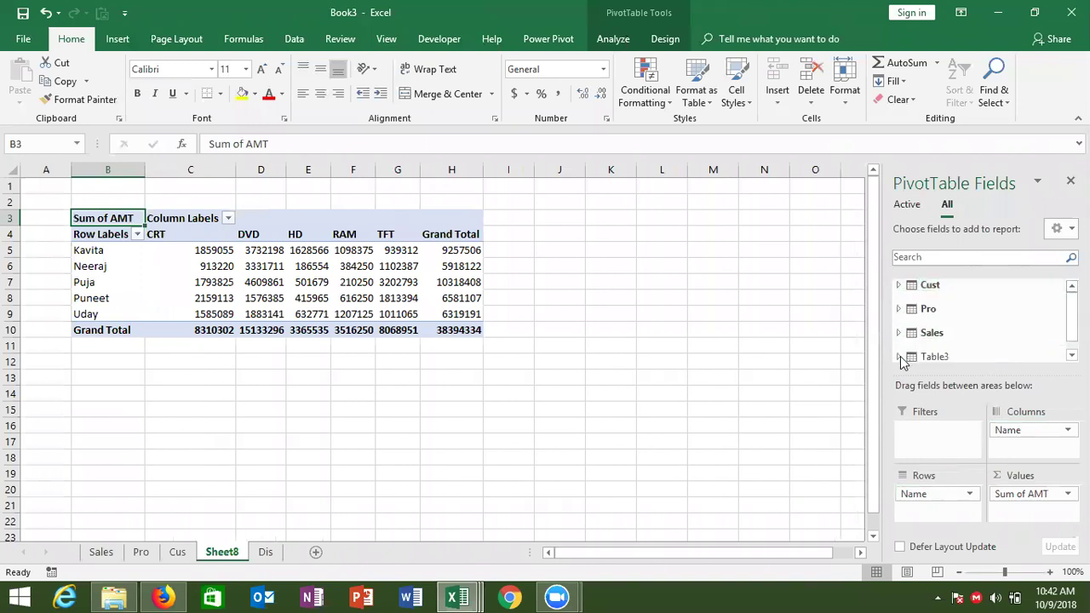
click(899, 357)
mouse_move(970, 353)
drag(974, 351, 936, 437)
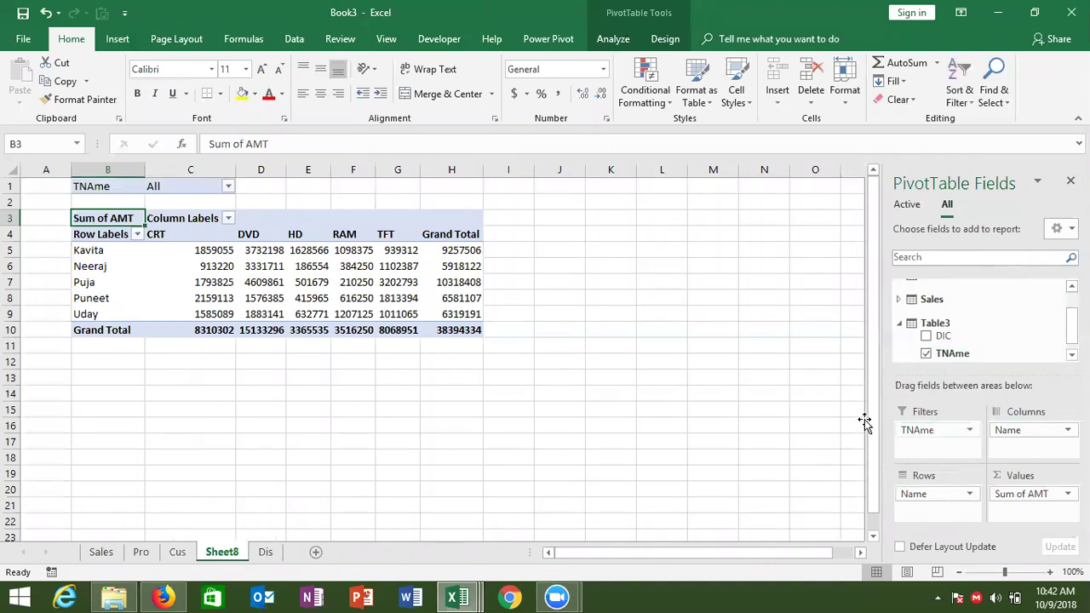
Add slicers for Table3 TNAme and Cust City, placed side by side beside the pivot.
click(119, 40)
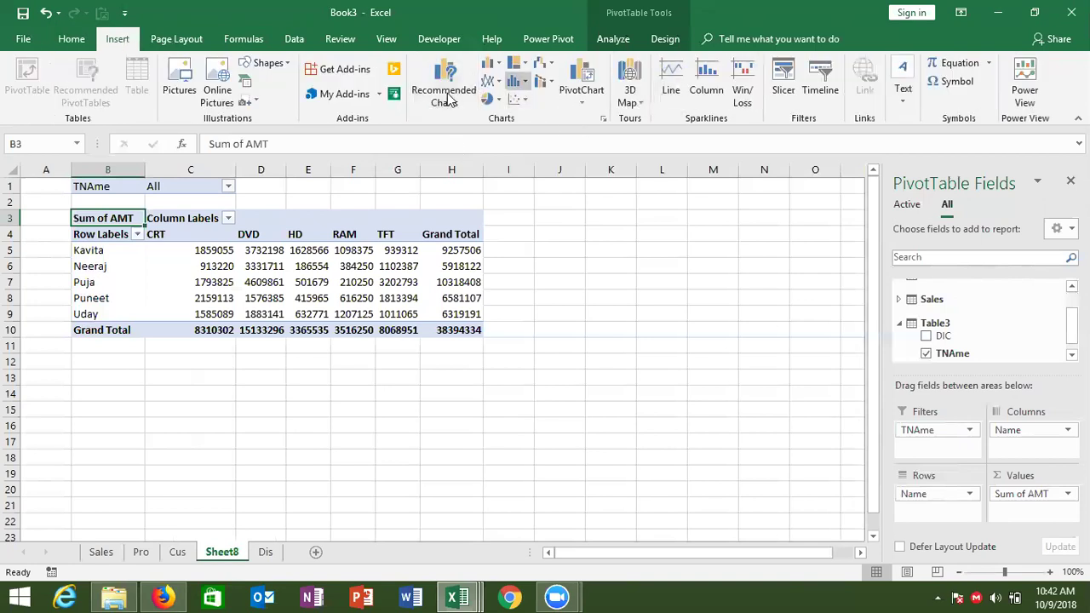
click(784, 92)
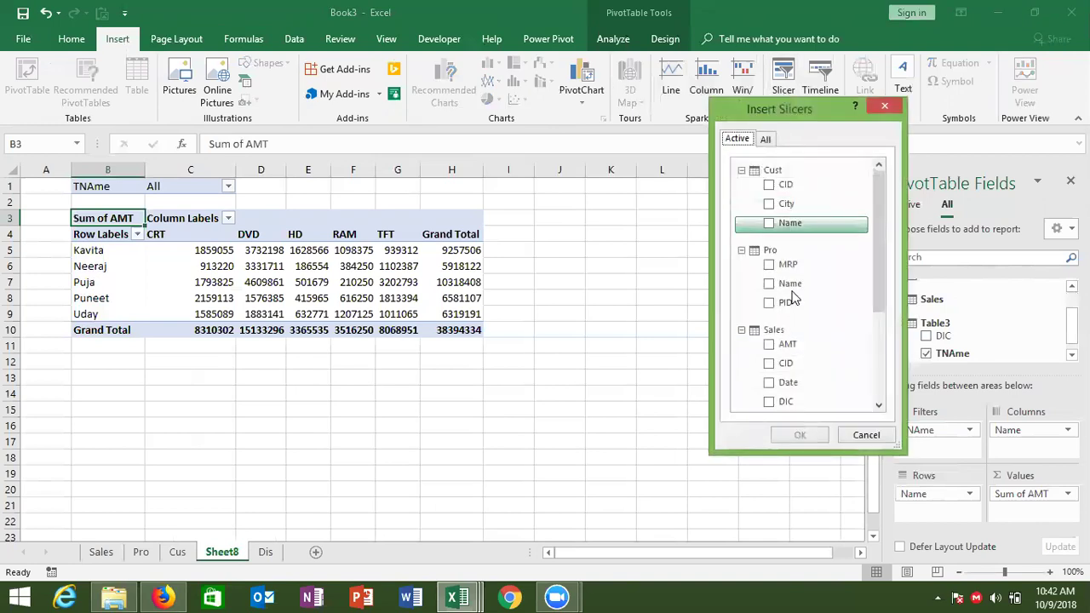
click(879, 405)
click(878, 405)
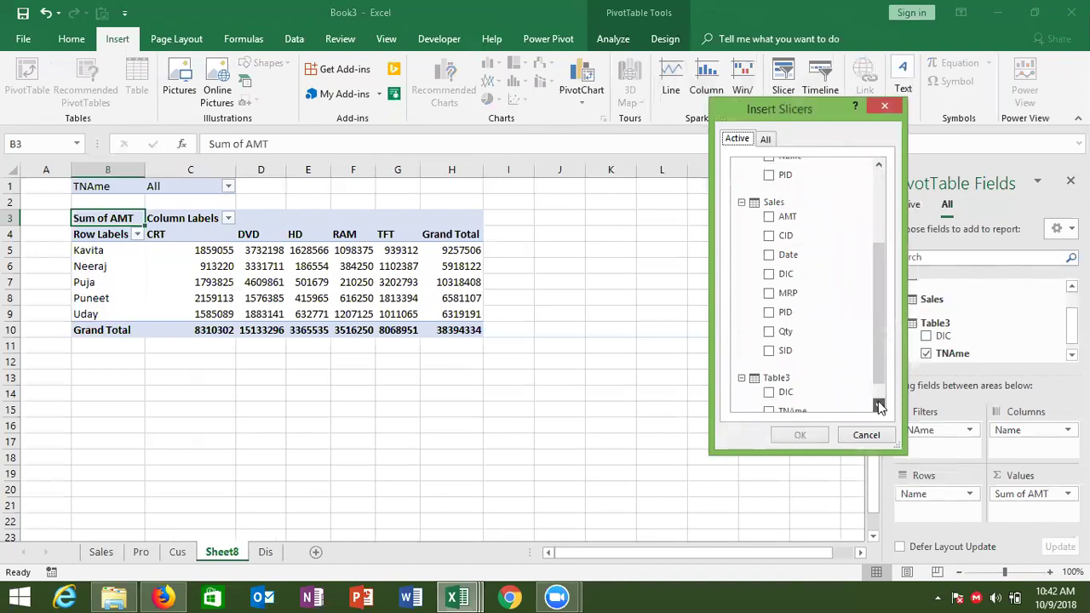
click(879, 406)
click(770, 391)
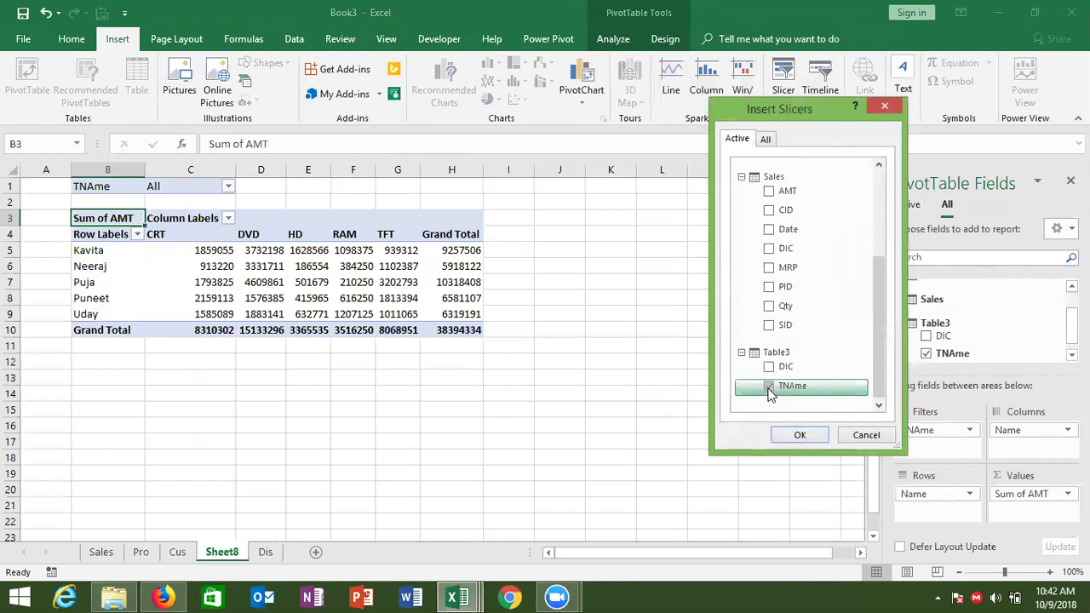
click(882, 218)
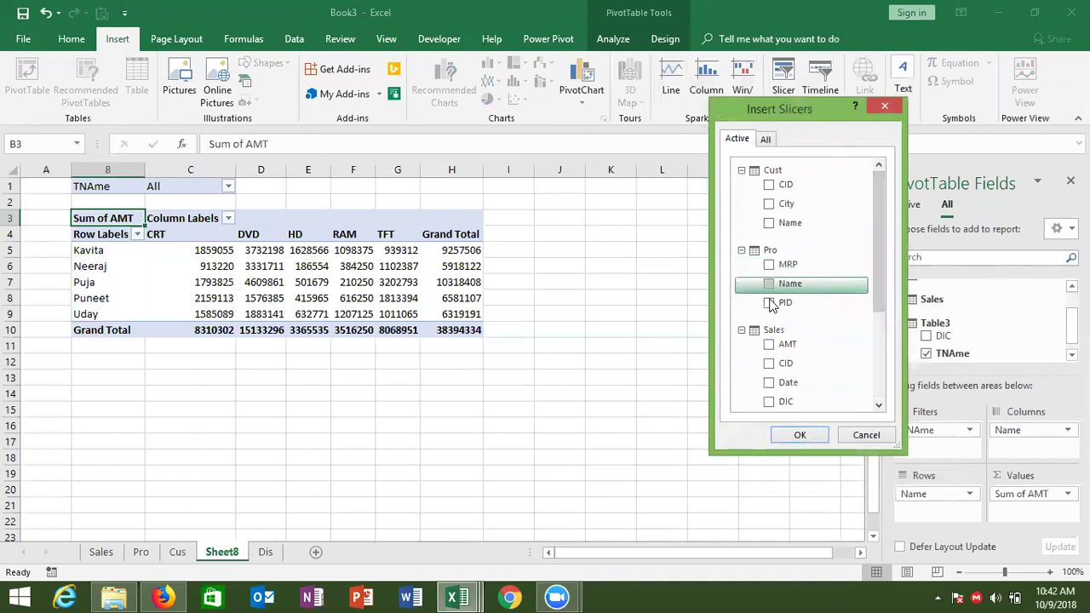
click(771, 210)
click(799, 433)
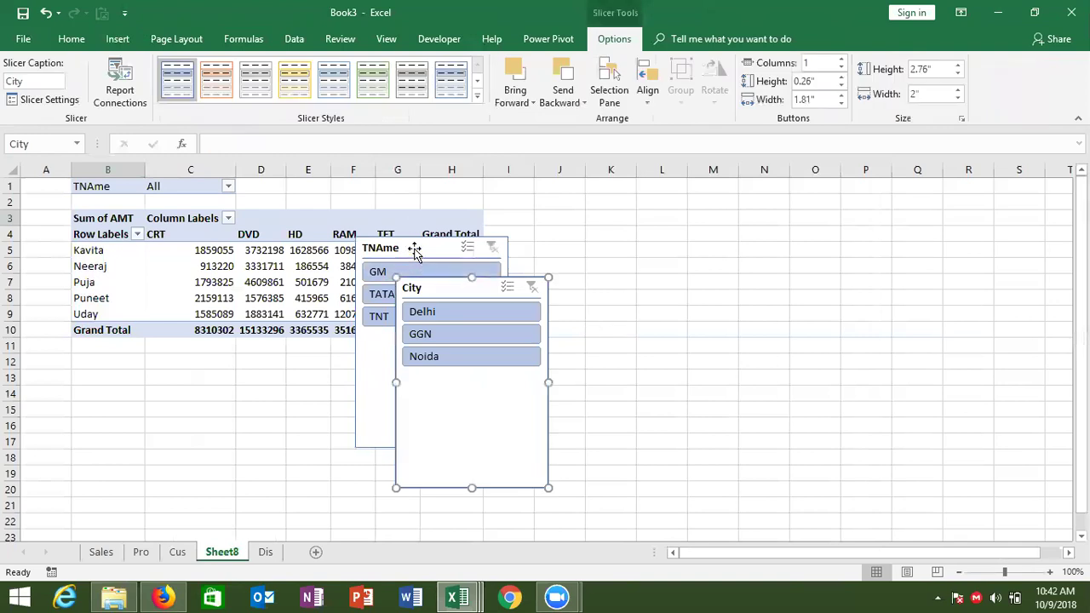
drag(433, 247, 564, 189)
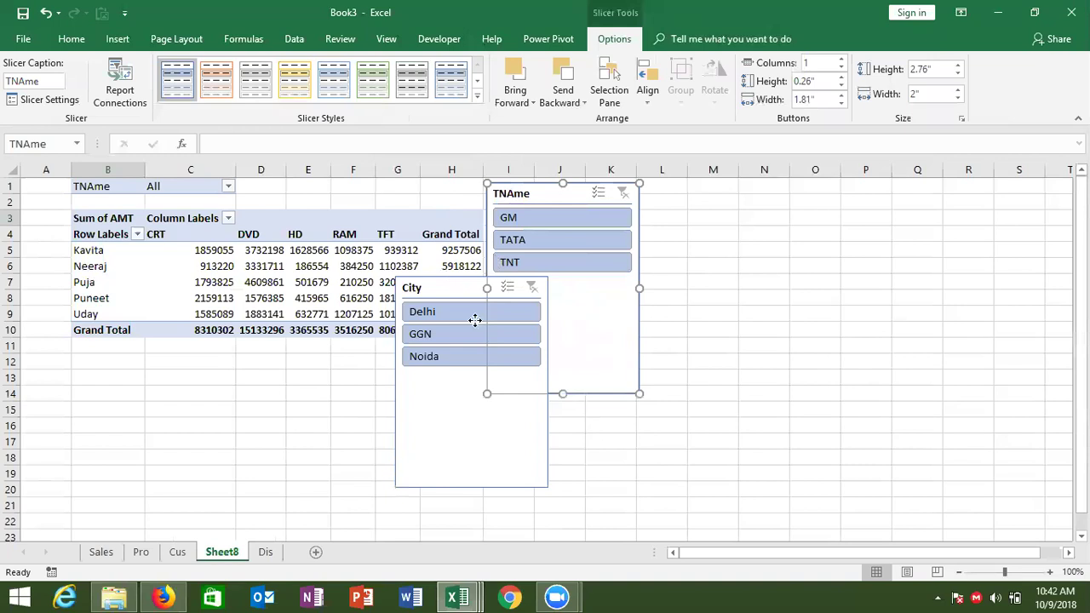
mouse_move(475, 290)
mouse_down()
mouse_move(719, 315)
mouse_move(693, 194)
mouse_up()
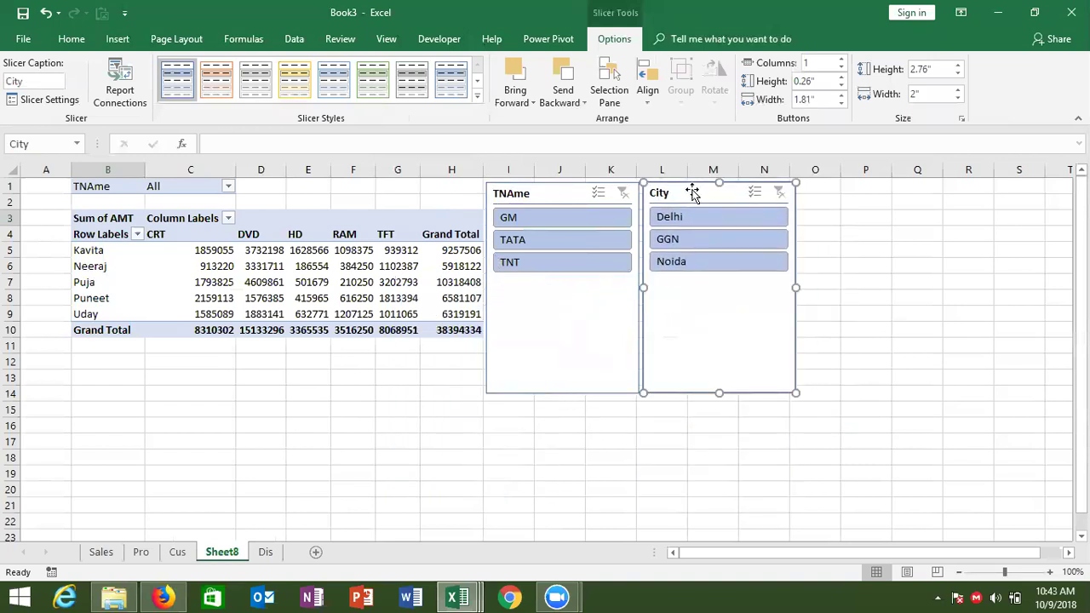
click(719, 221)
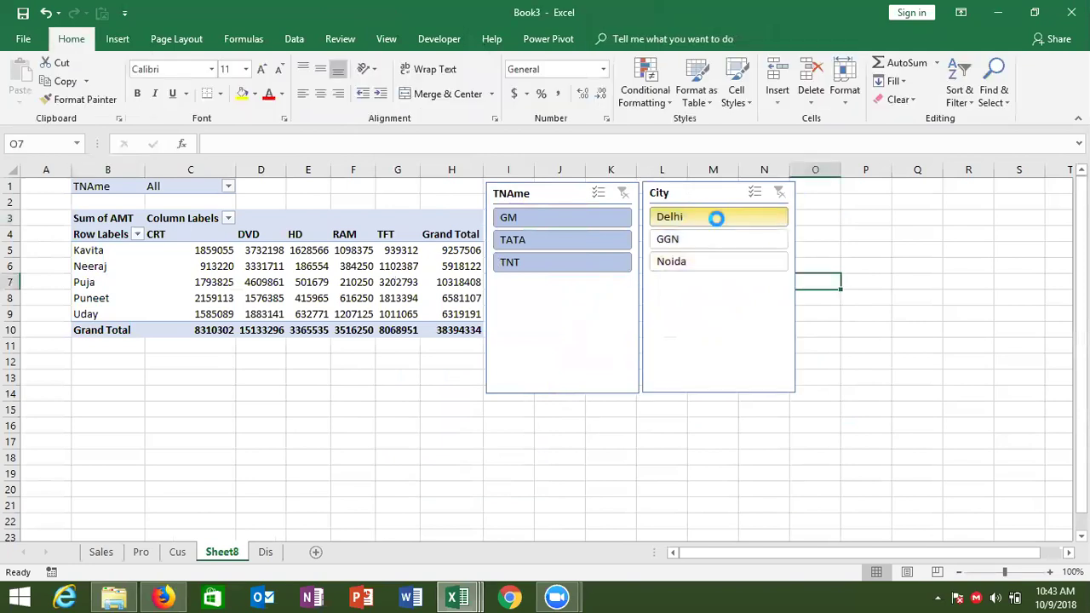
click(762, 192)
click(551, 245)
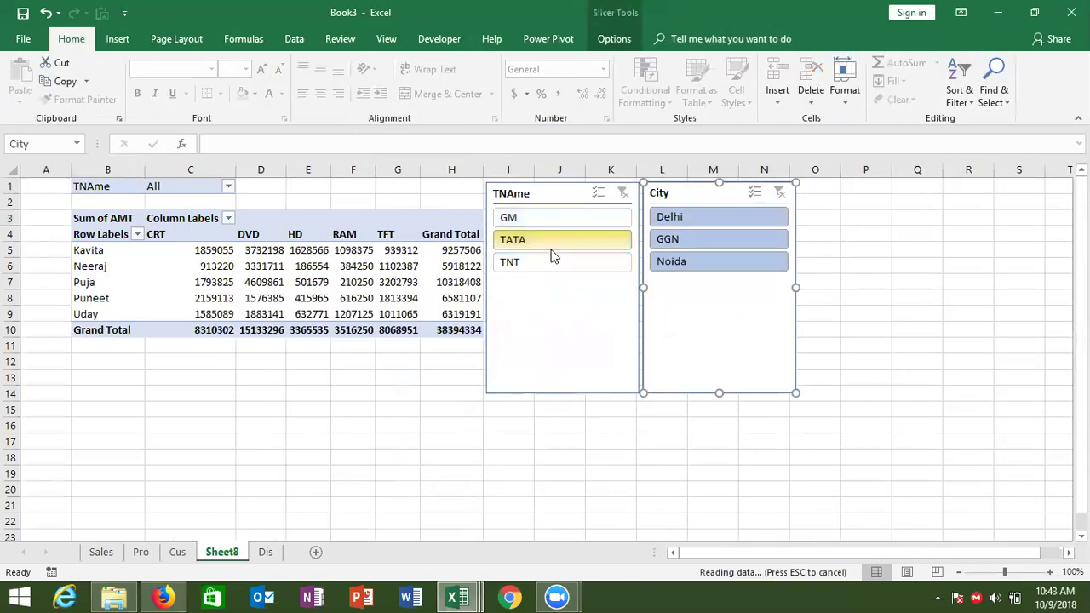
click(611, 194)
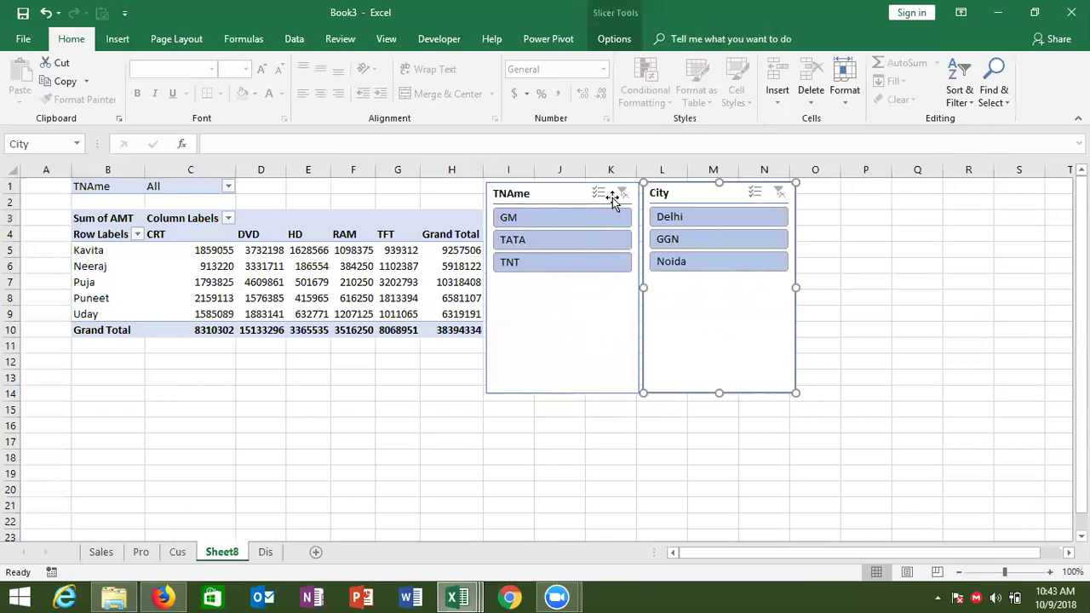
Back out of Book3's Save As screen unsaved and minimise Excel to the desktop.
click(17, 21)
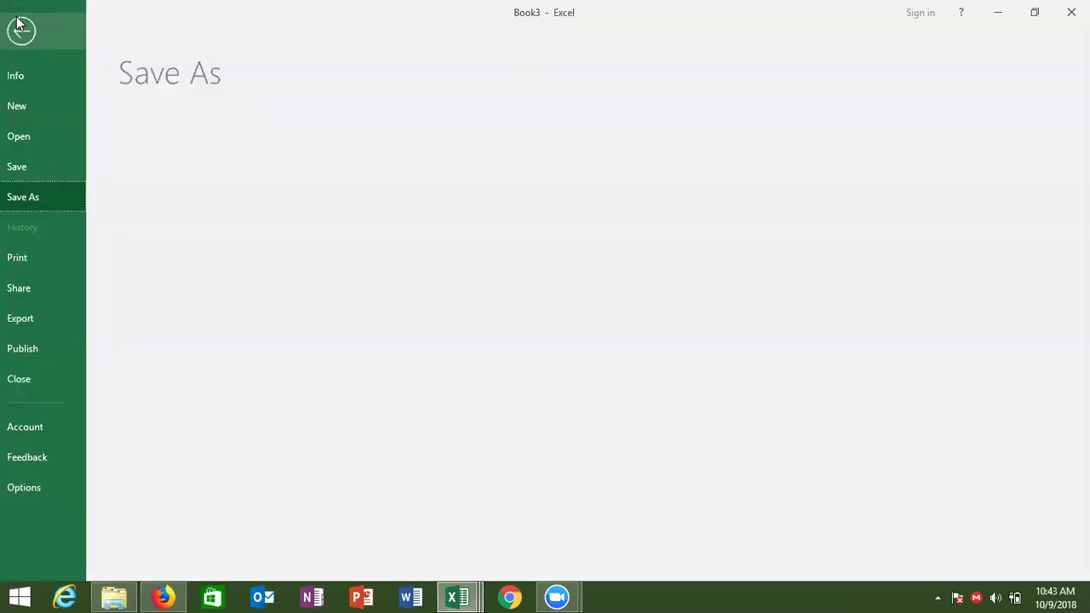
click(27, 26)
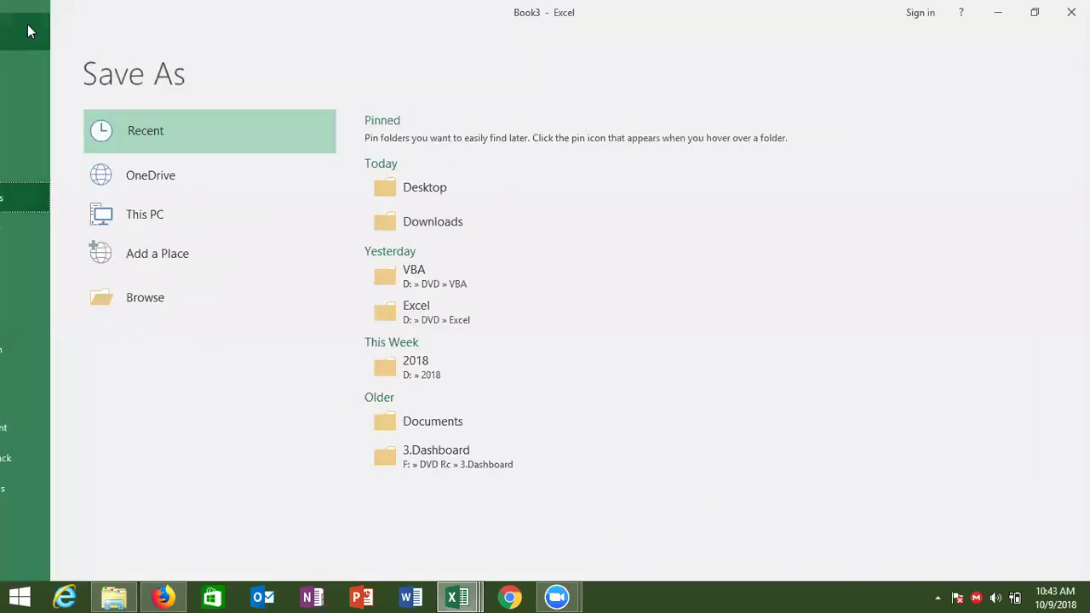
key(super+d)
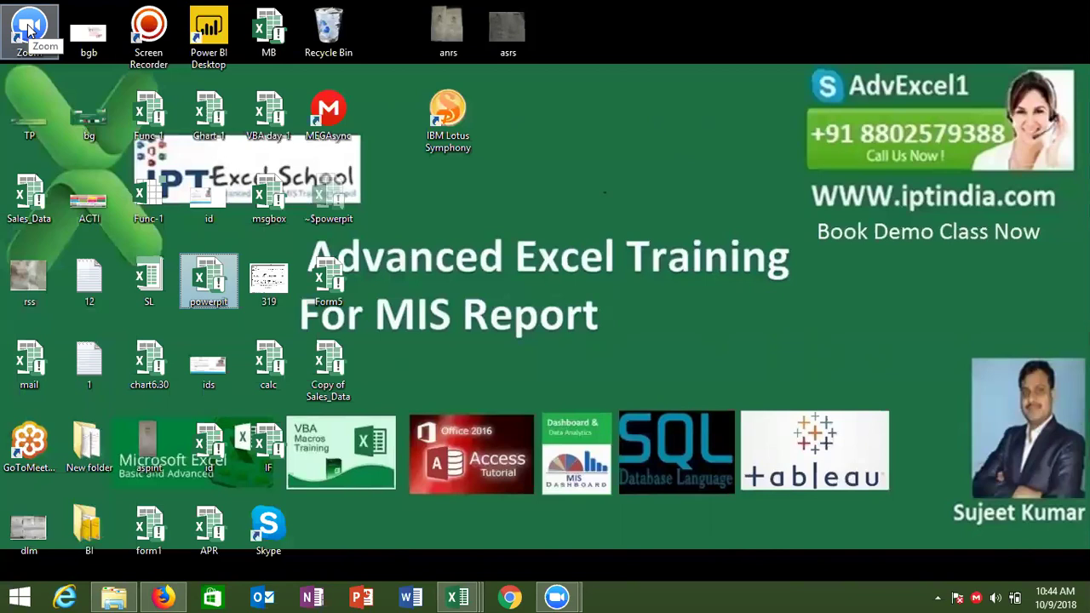
click(28, 29)
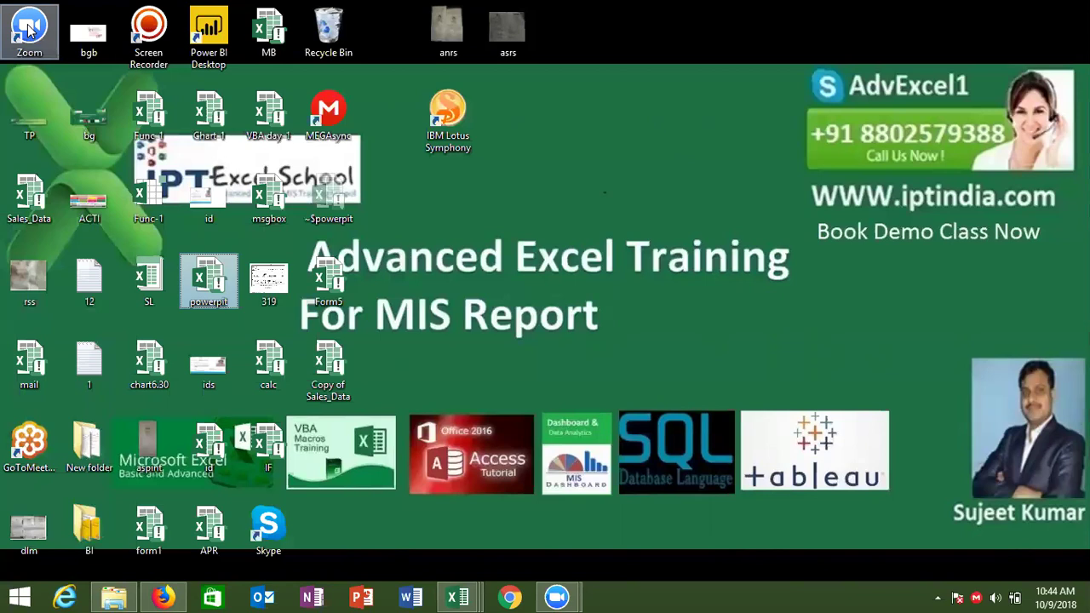